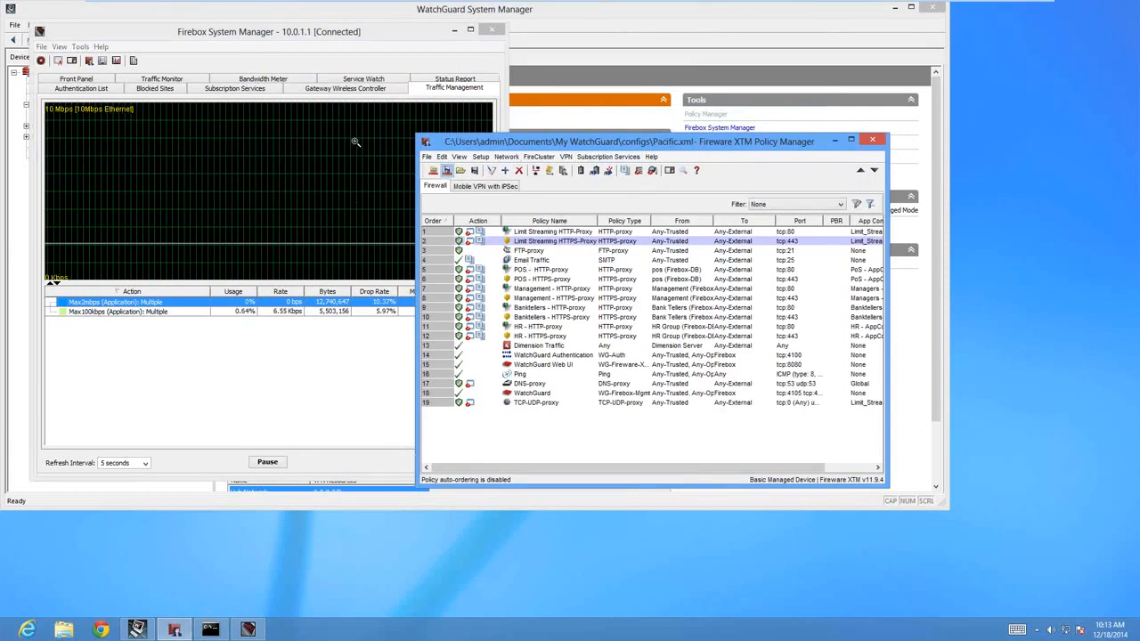
Filter the firewall policy list by the Limit Streaming tag and widen the Policy Manager window.
{"action": "left_click", "coordinate": [817, 204]}
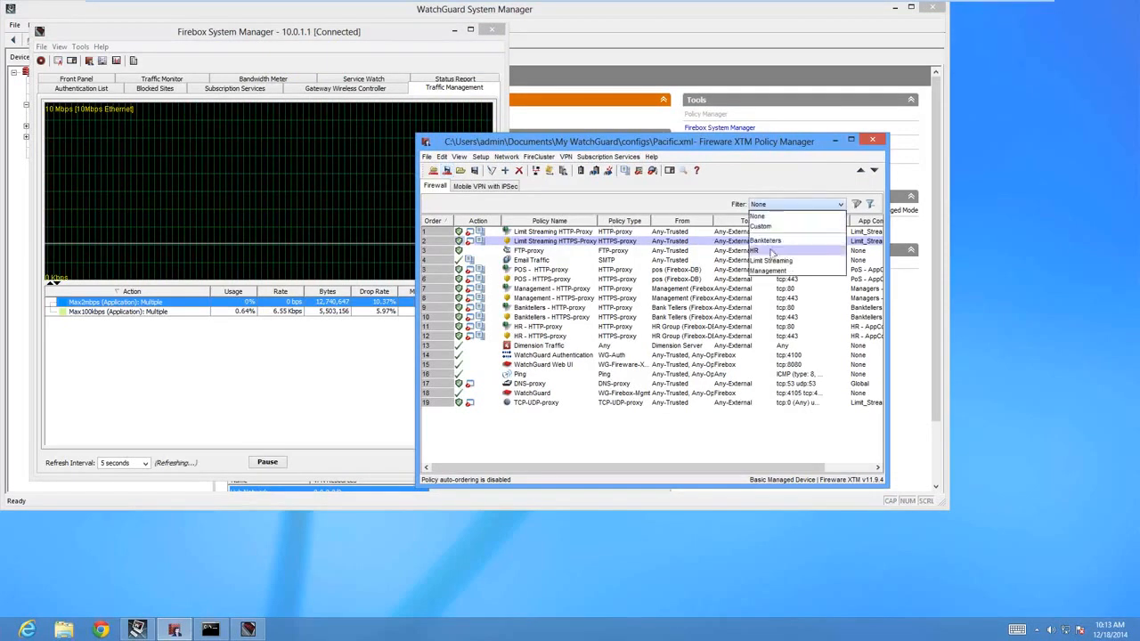
{"action": "left_click", "coordinate": [769, 265]}
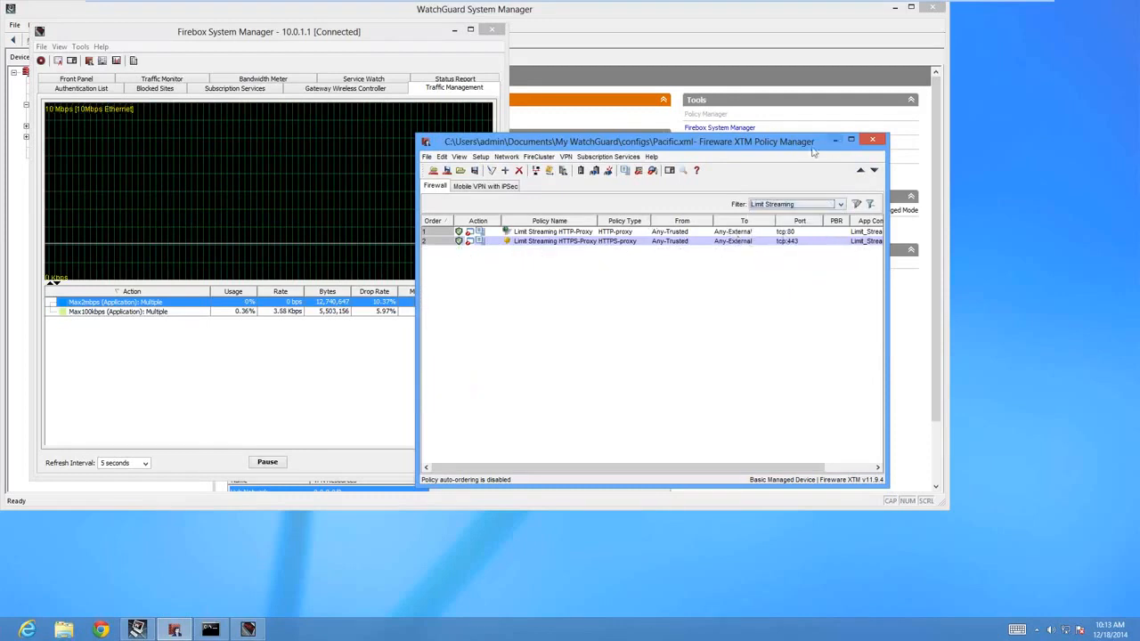
{"action": "left_click_drag", "start_coordinate": [793, 145], "coordinate": [771, 135]}
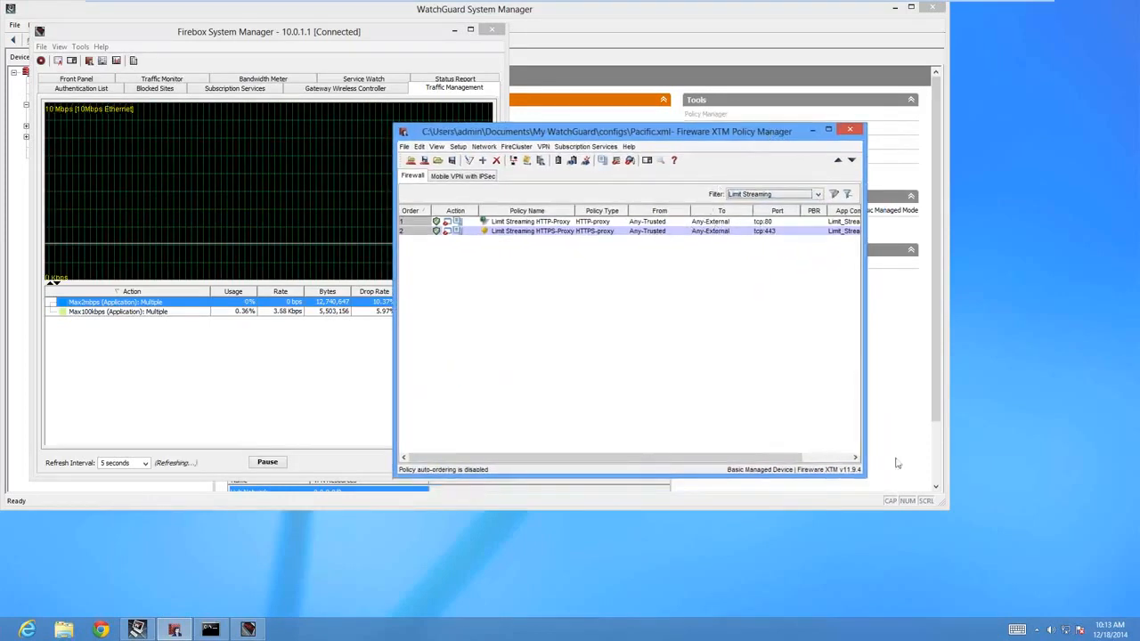
{"action": "left_click_drag", "start_coordinate": [863, 472], "coordinate": [983, 477]}
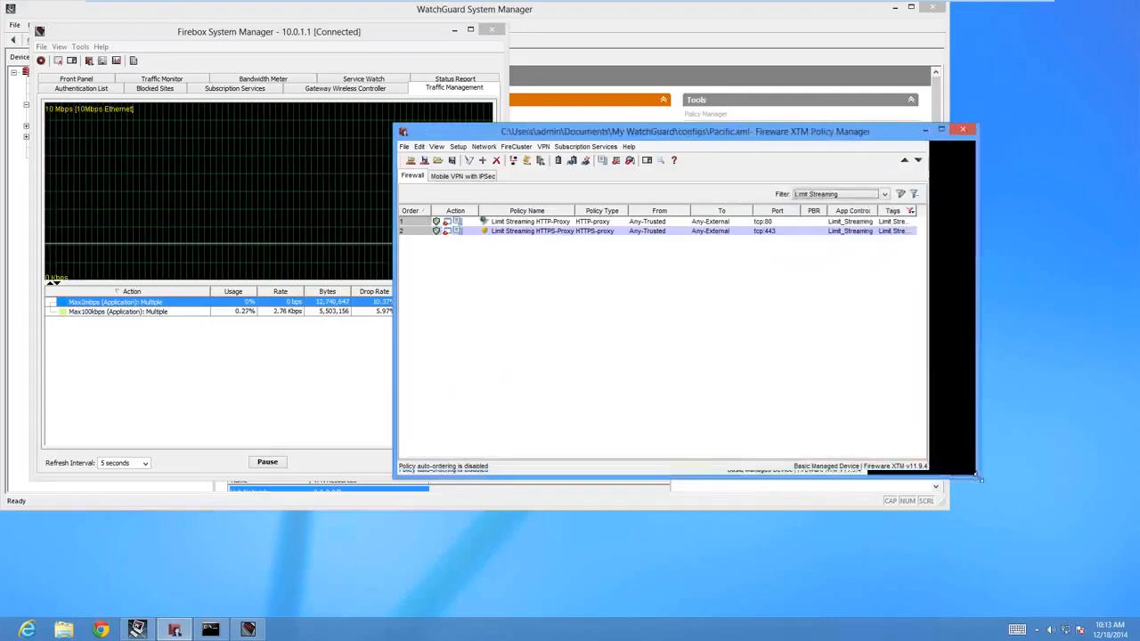
Clear the policy filter to view the full policy list, and reapply the Limit Streaming filter.
{"action": "left_click", "coordinate": [882, 193]}
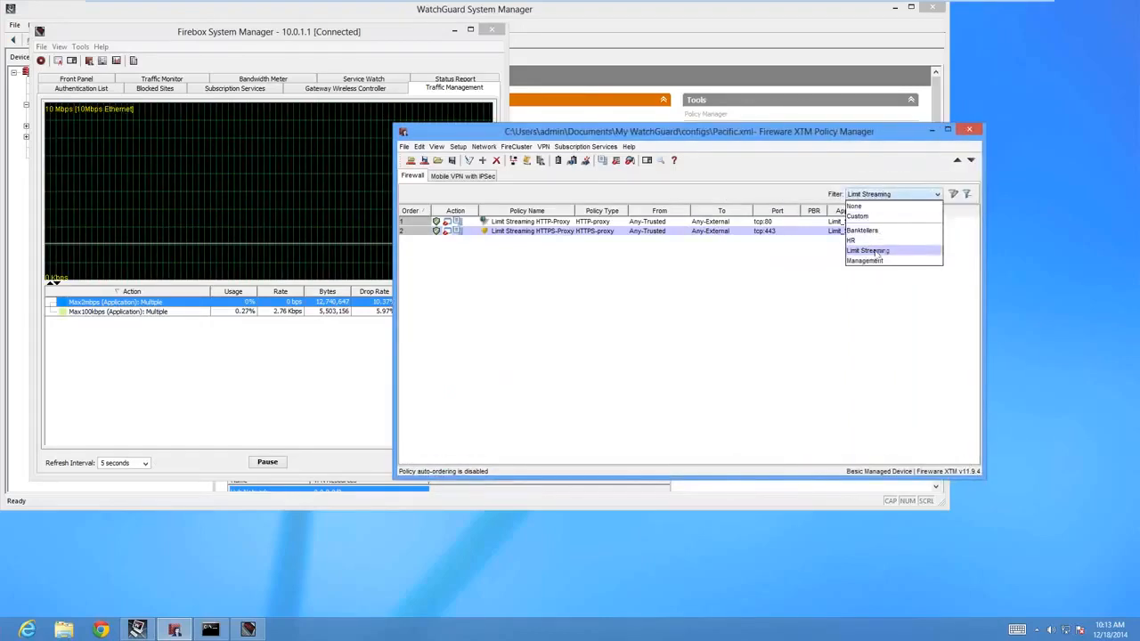
{"action": "left_click", "coordinate": [877, 250]}
{"action": "left_click", "coordinate": [873, 194]}
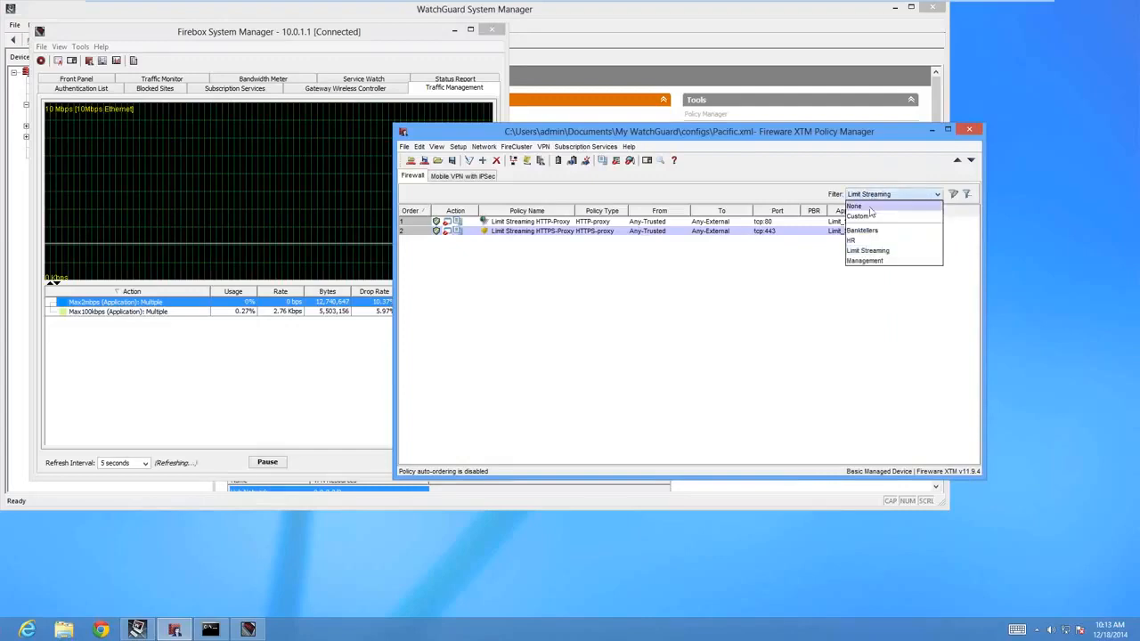
{"action": "left_click", "coordinate": [866, 207]}
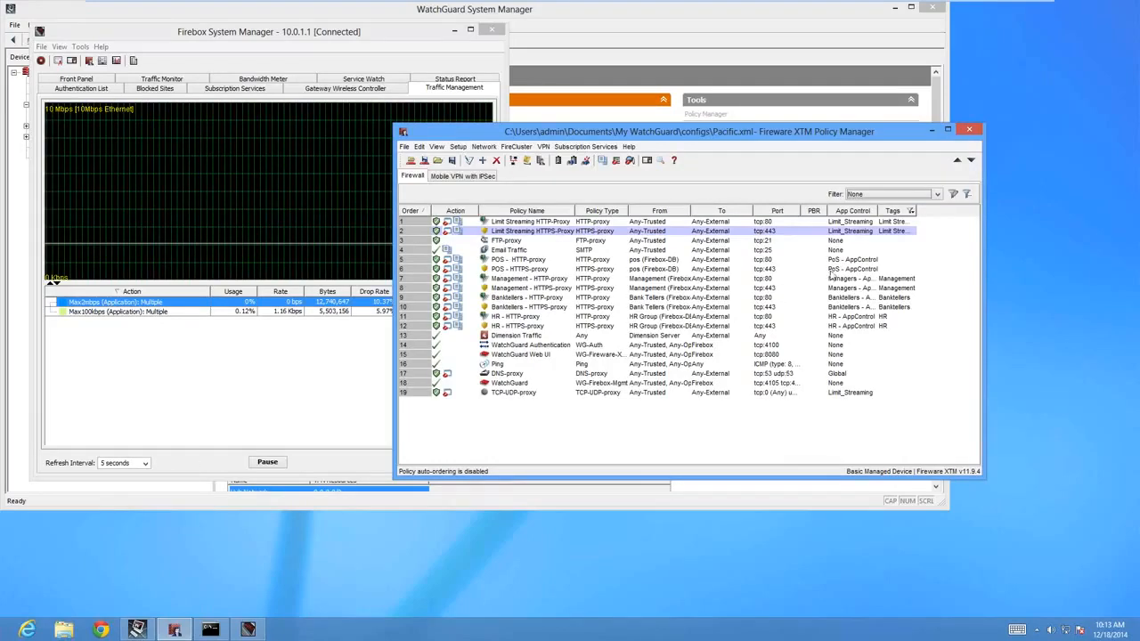
{"action": "left_click", "coordinate": [903, 194]}
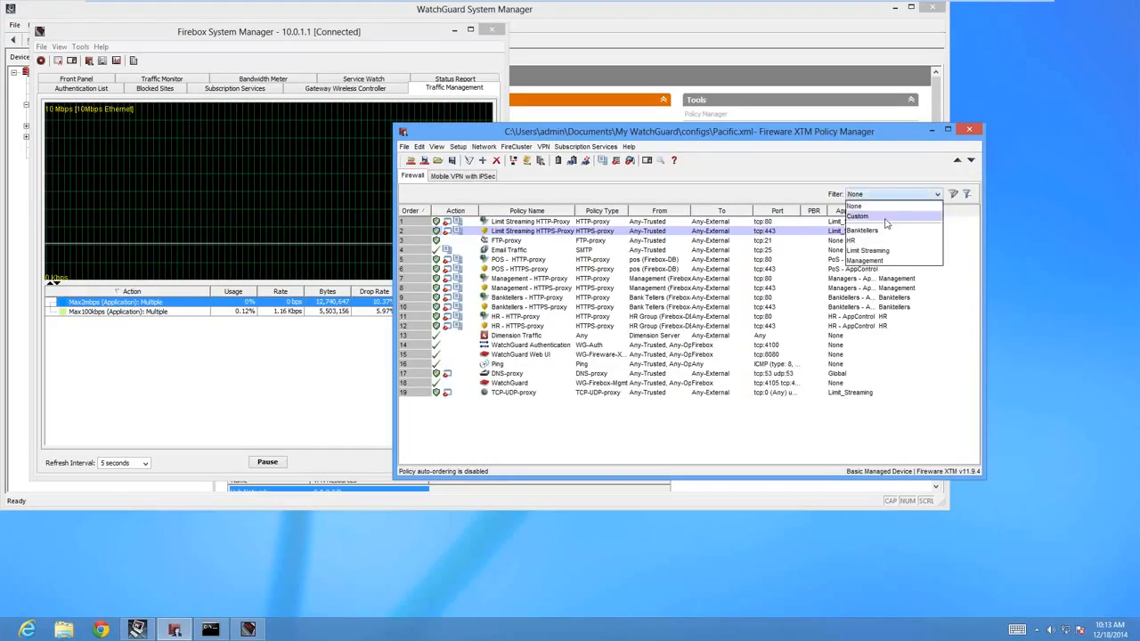
{"action": "left_click", "coordinate": [874, 256]}
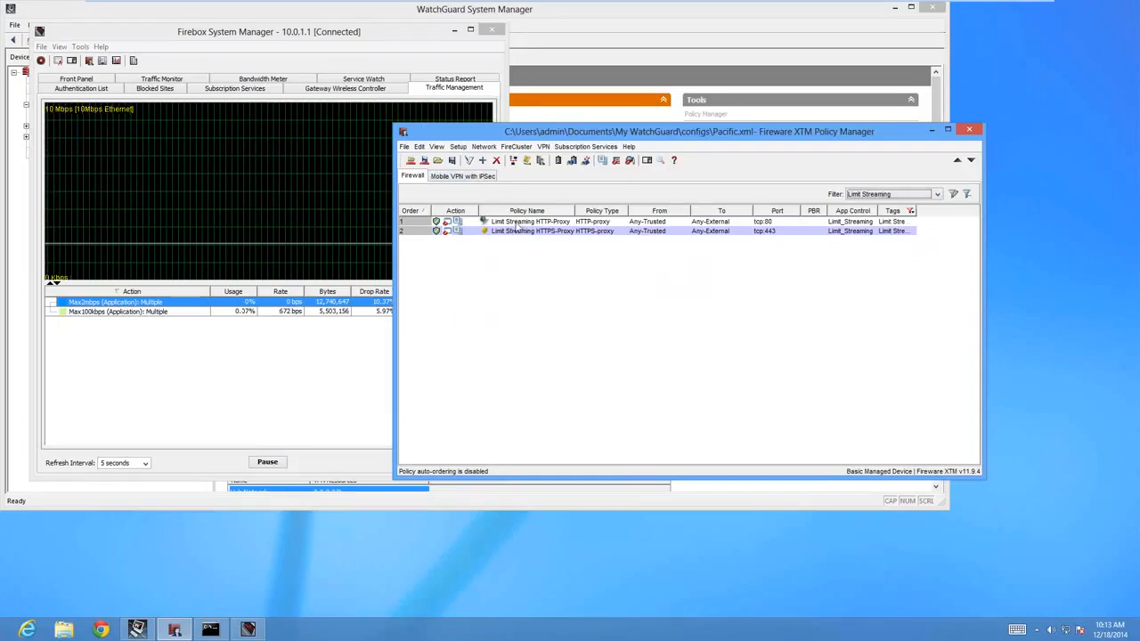
Review the Traffic Management and QoS option in the global networking settings, and close them without changes.
{"action": "left_click", "coordinate": [460, 148]}
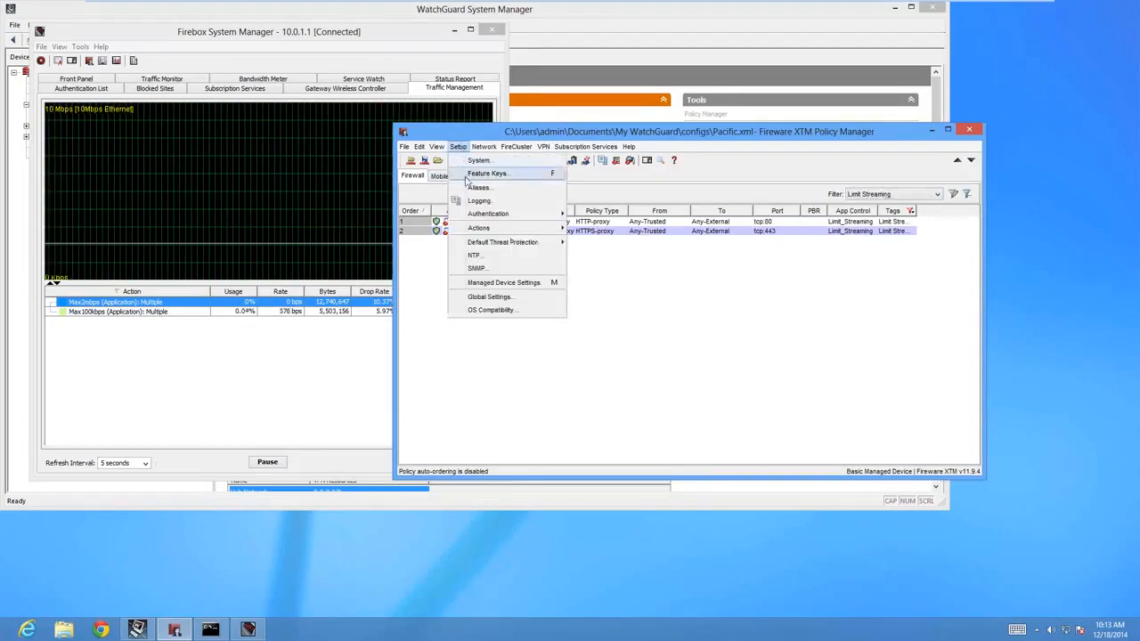
{"action": "left_click", "coordinate": [485, 297]}
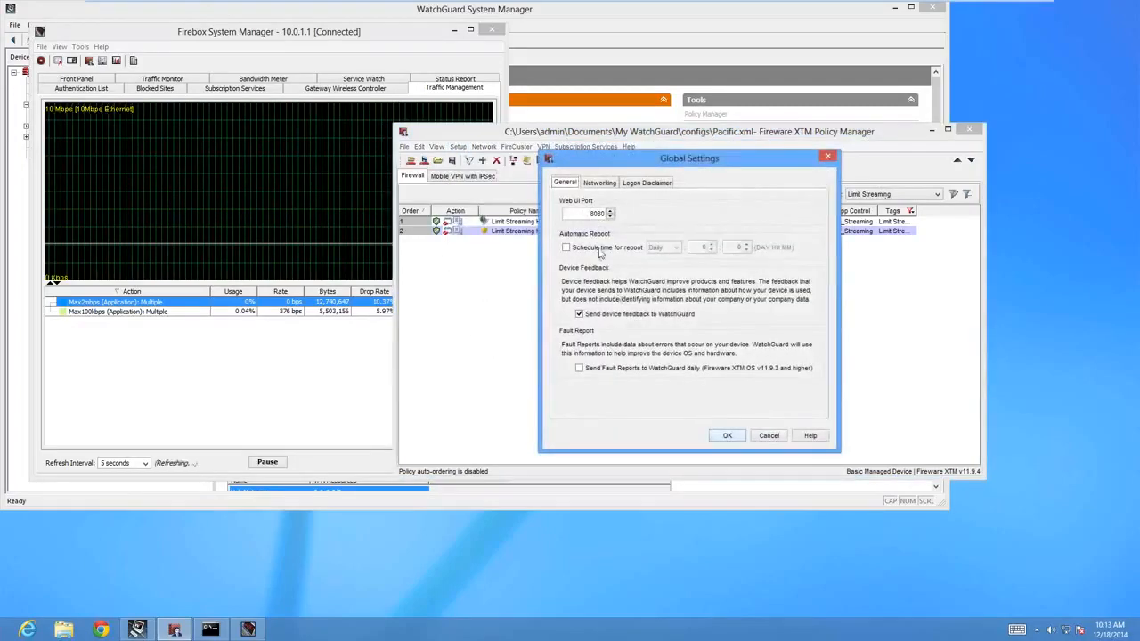
{"action": "left_click", "coordinate": [593, 185]}
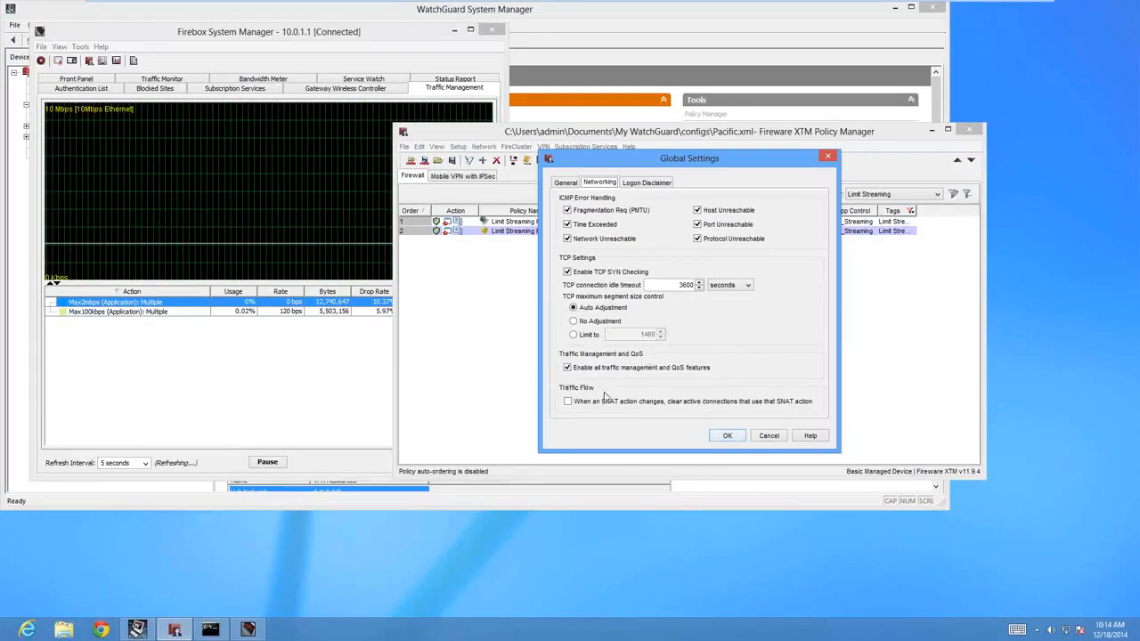
{"action": "left_click", "coordinate": [769, 437]}
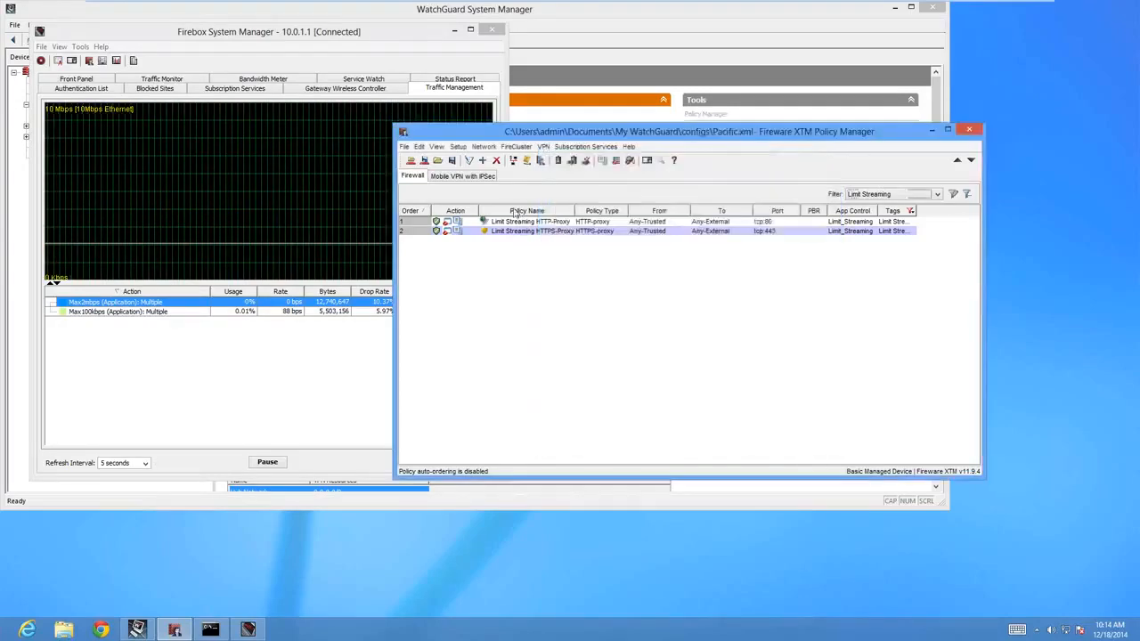
Open the configuration of the Max100kbps traffic management action and move its dialog clear of the actions list.
{"action": "left_click", "coordinate": [458, 146]}
{"action": "mouse_move", "coordinate": [503, 231]}
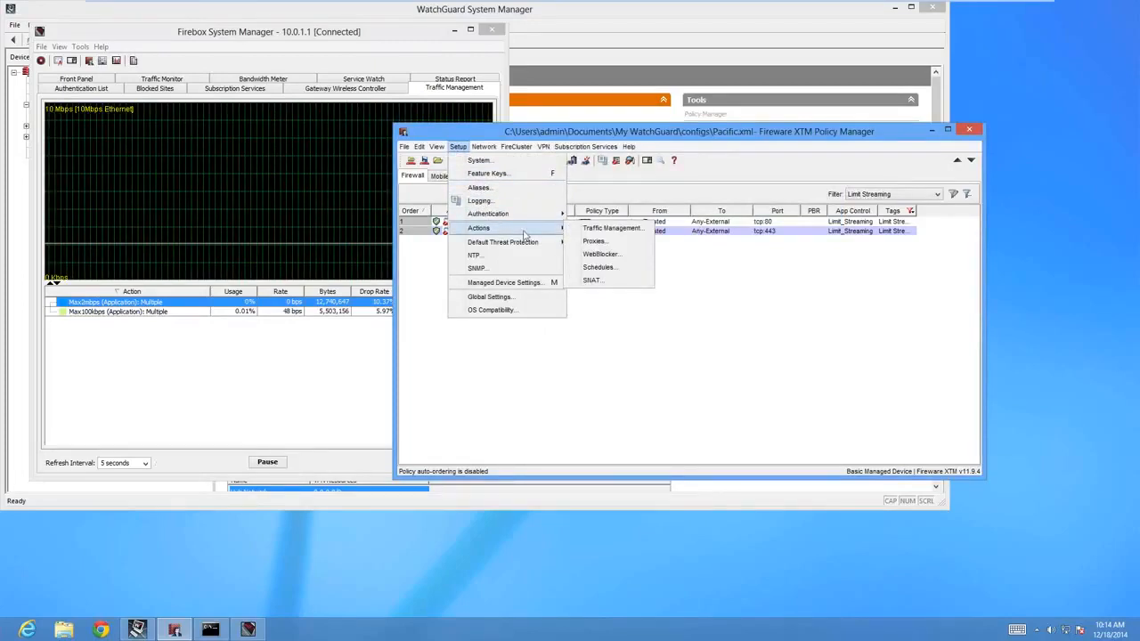
{"action": "left_click", "coordinate": [604, 231]}
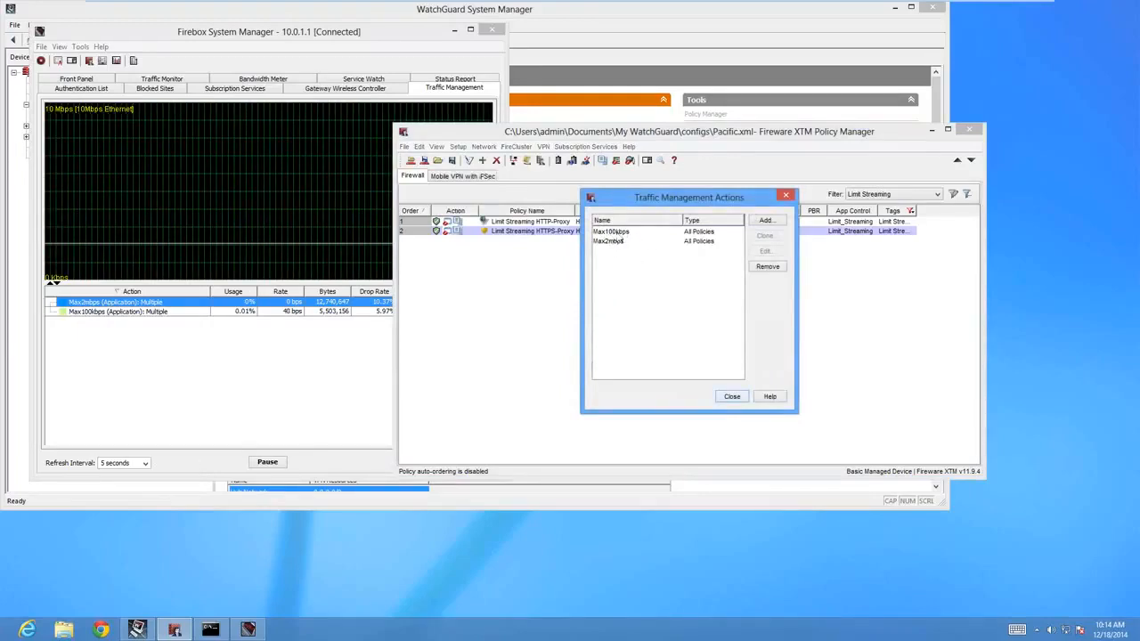
{"action": "left_click", "coordinate": [613, 233]}
{"action": "double_click", "coordinate": [612, 234]}
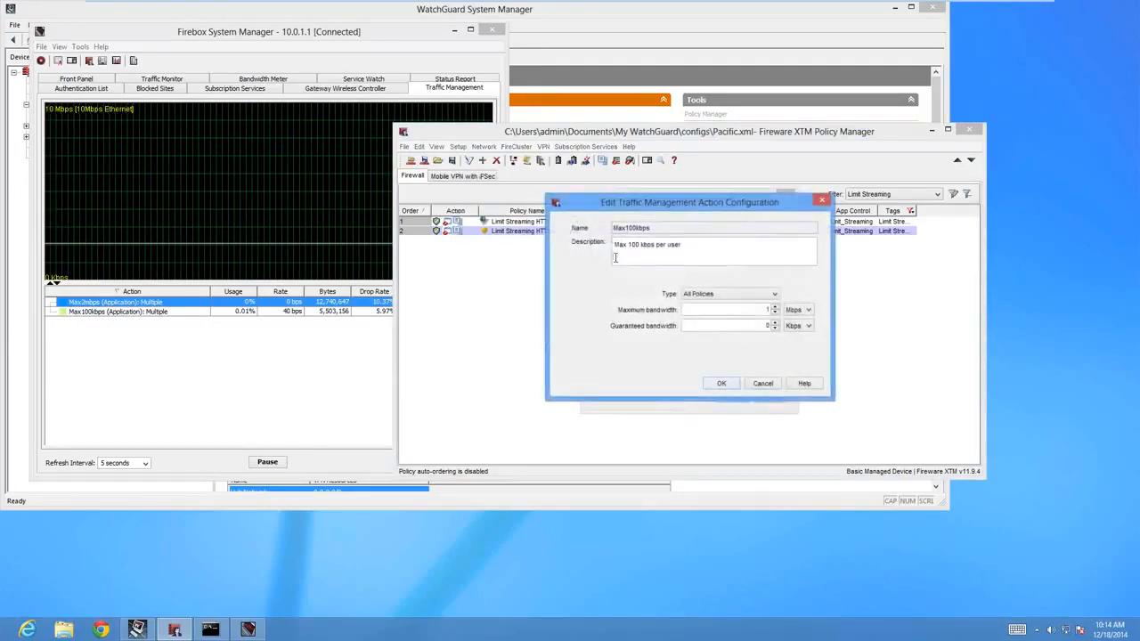
{"action": "left_click_drag", "start_coordinate": [620, 205], "coordinate": [599, 261]}
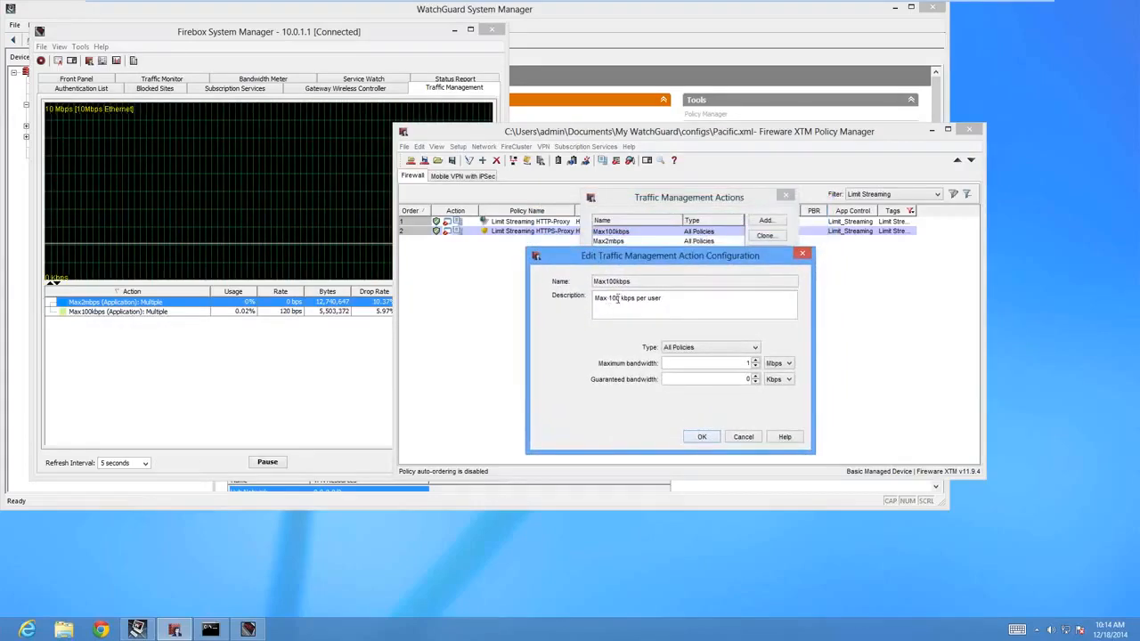
Set the maximum bandwidth of the Max100kbps action to 100 Kbps.
{"action": "left_click", "coordinate": [778, 364]}
{"action": "left_click", "coordinate": [774, 375]}
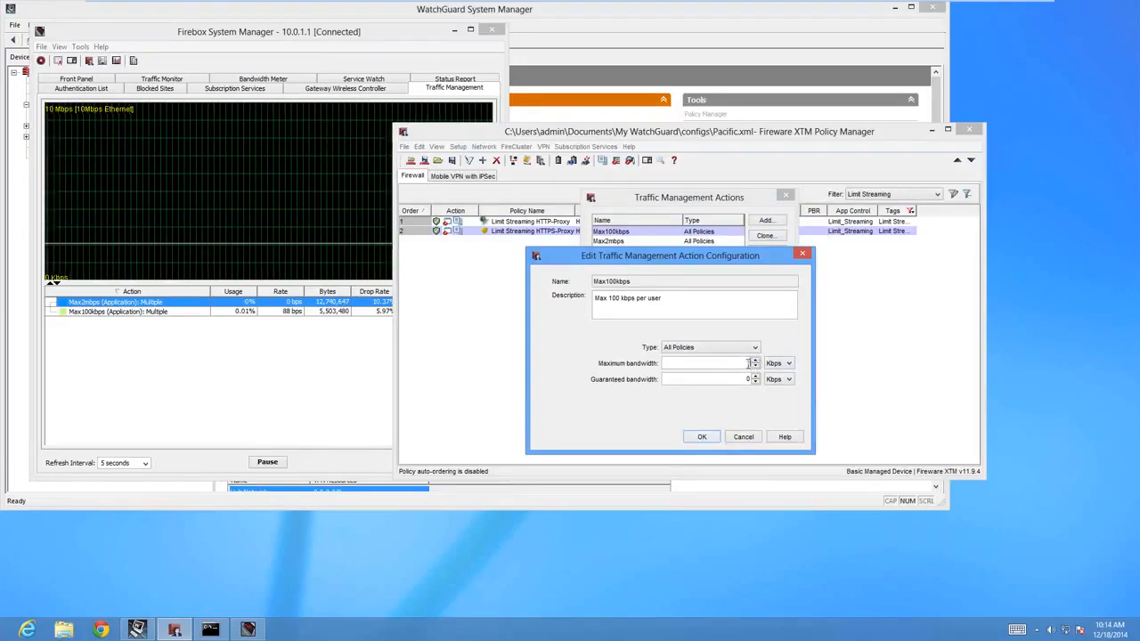
{"action": "type", "text": "00000"}
{"action": "key", "text": "BackSpace"}
{"action": "key", "text": "BackSpace"}
{"action": "key", "text": "BackSpace"}
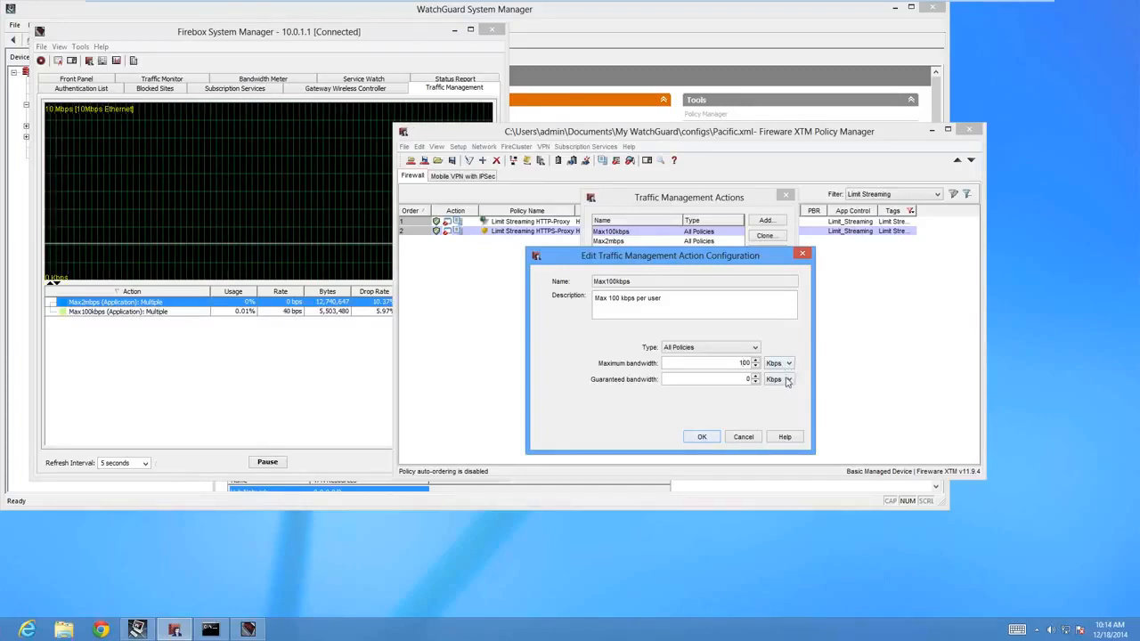
Set the Max100kbps action's maximum bandwidth to 1 Mbps and its type to Per Policy.
{"action": "left_click", "coordinate": [780, 365]}
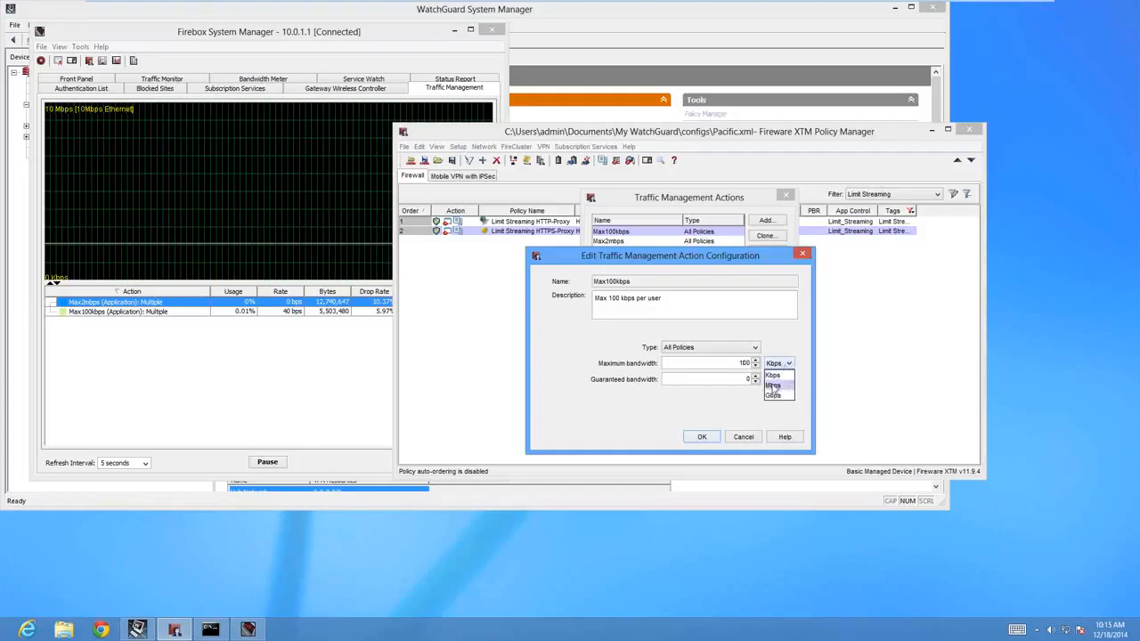
{"action": "left_click", "coordinate": [774, 386]}
{"action": "type", "text": "1"}
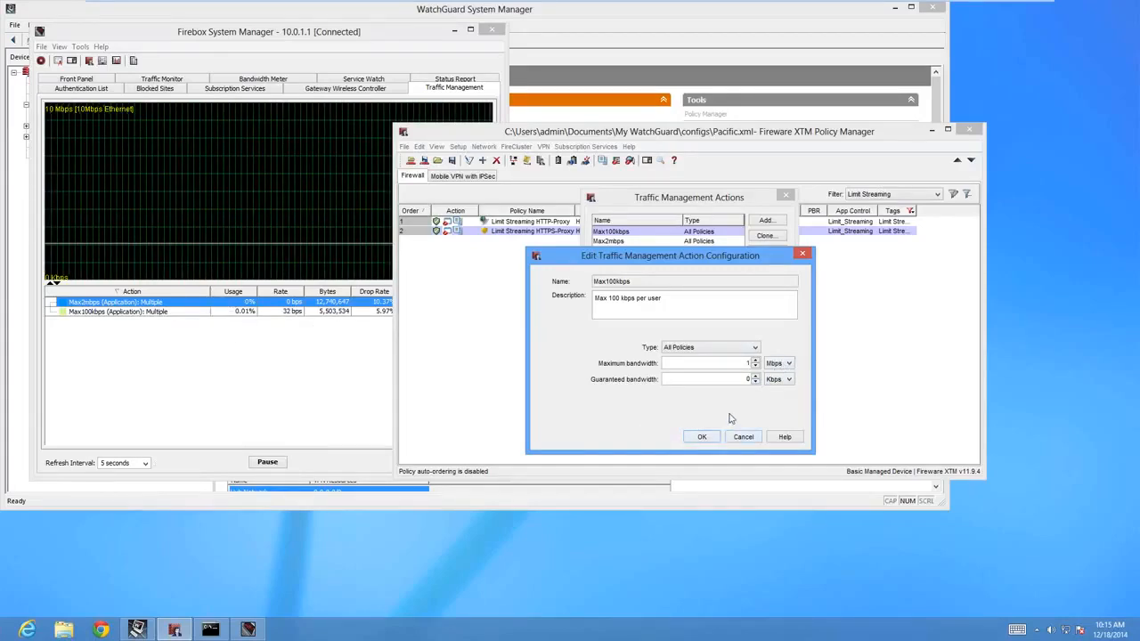
{"action": "left_click", "coordinate": [714, 349]}
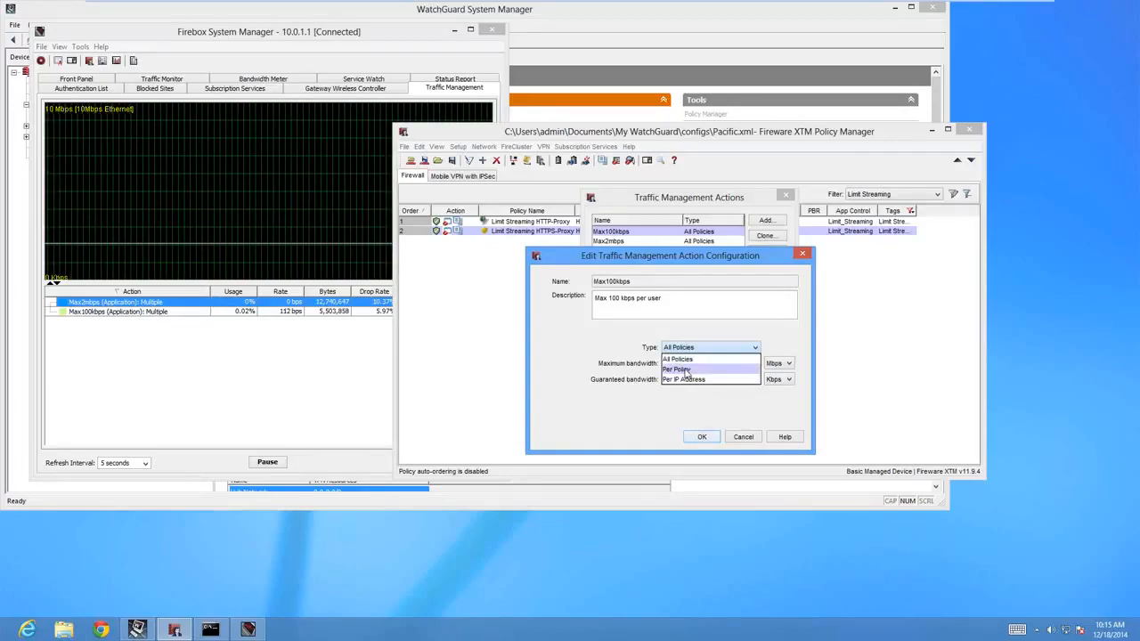
{"action": "left_click", "coordinate": [686, 371]}
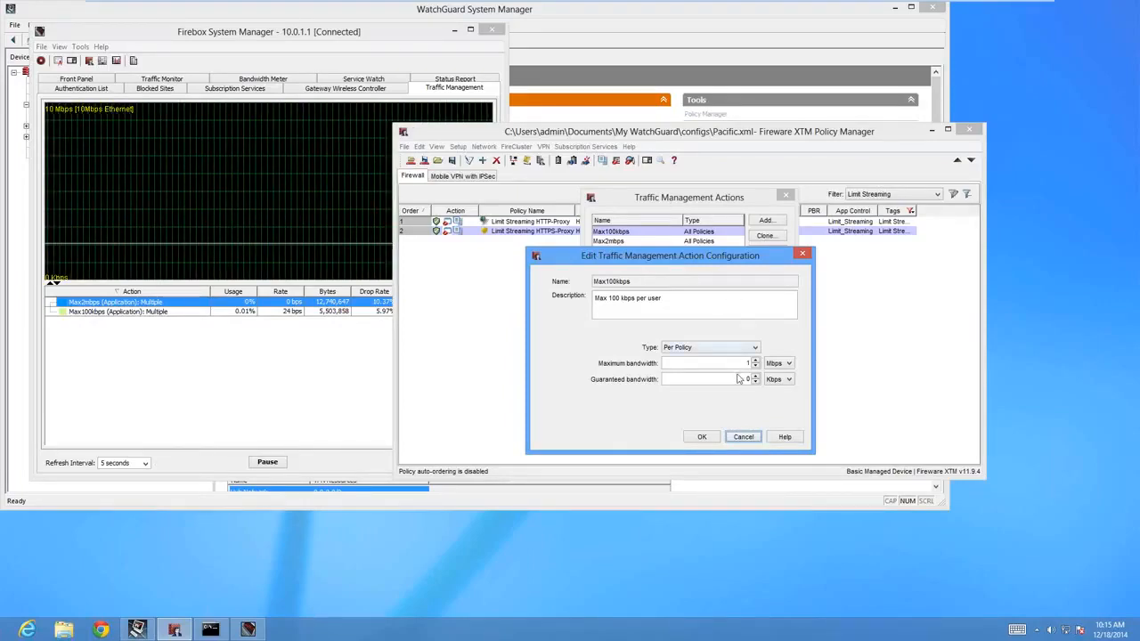
Switch the maximum bandwidth unit to Kbps and back to Mbps, and discard the edits to the Max100kbps action.
{"action": "left_click", "coordinate": [788, 363]}
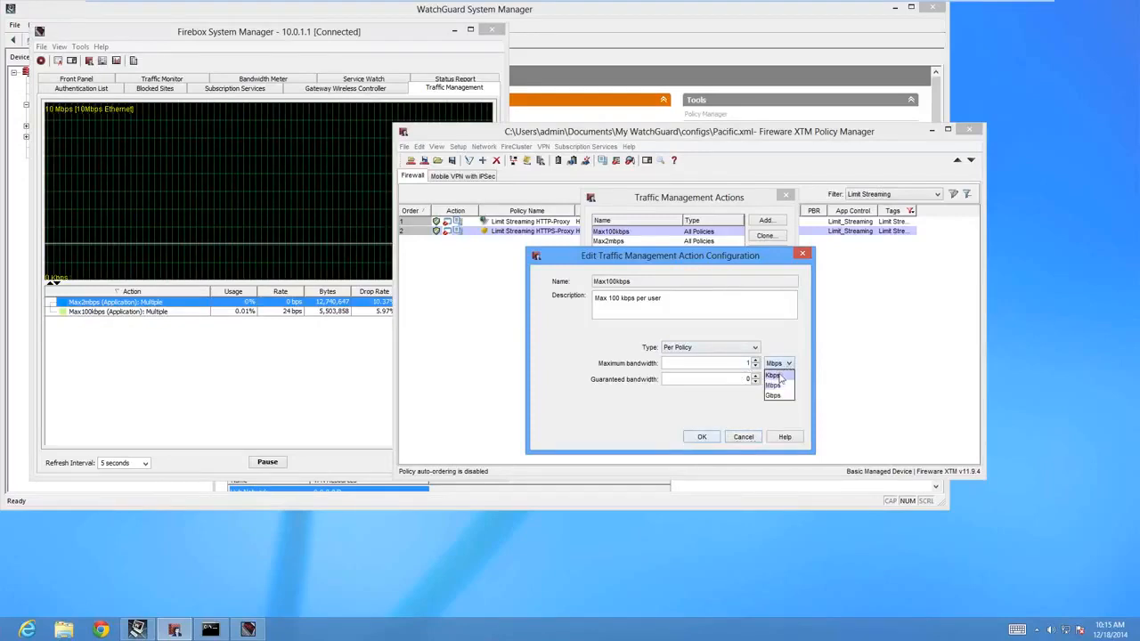
{"action": "left_click", "coordinate": [772, 375]}
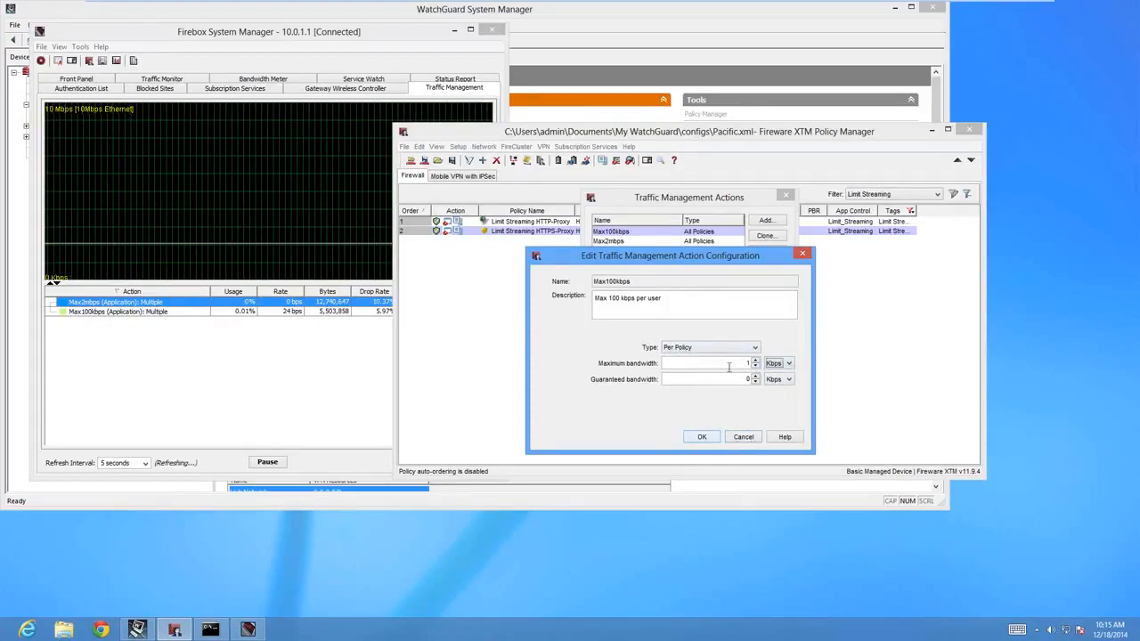
{"action": "left_click", "coordinate": [790, 363]}
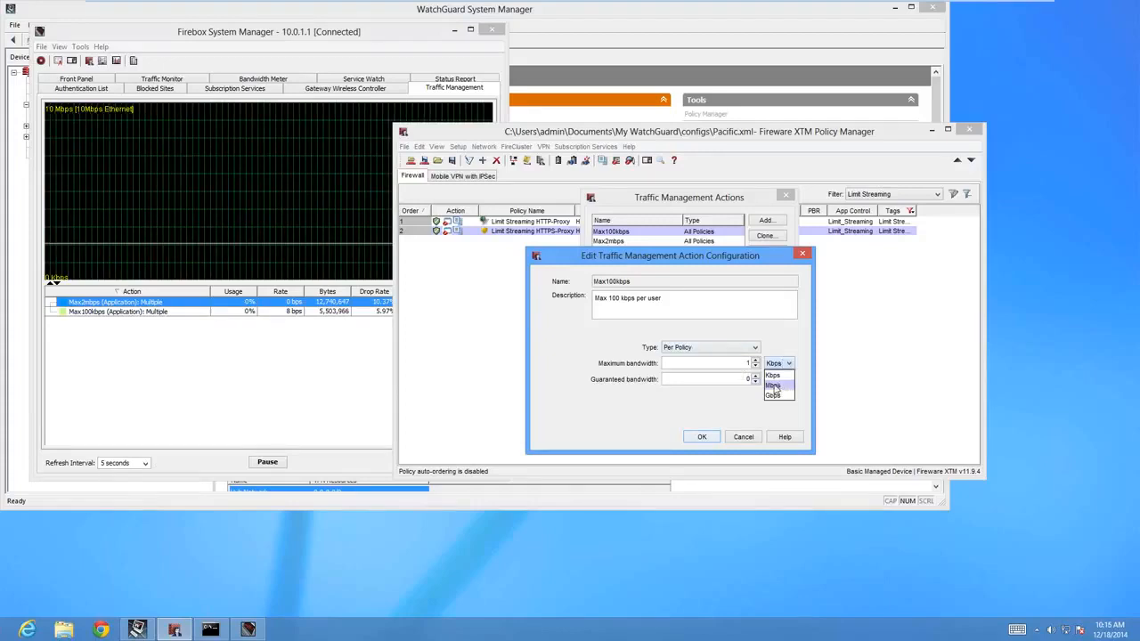
{"action": "left_click", "coordinate": [773, 385]}
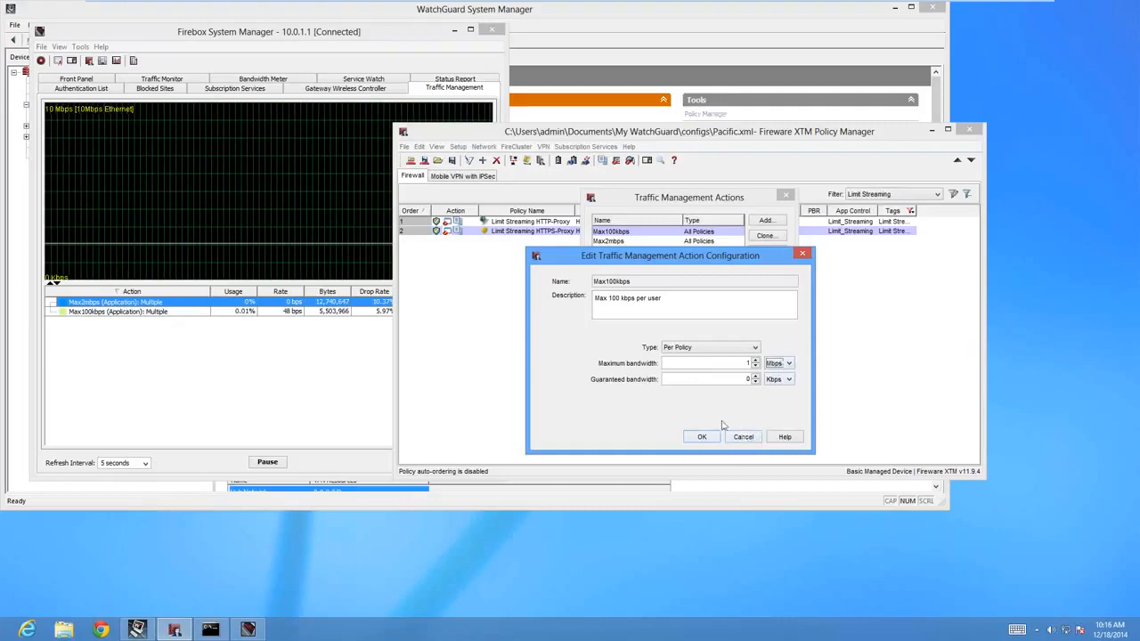
{"action": "left_click", "coordinate": [739, 436]}
Change the Max2mbps action's description to "Max 2mbps per teacher", discard the edit, and close the traffic management actions.
{"action": "double_click", "coordinate": [605, 248]}
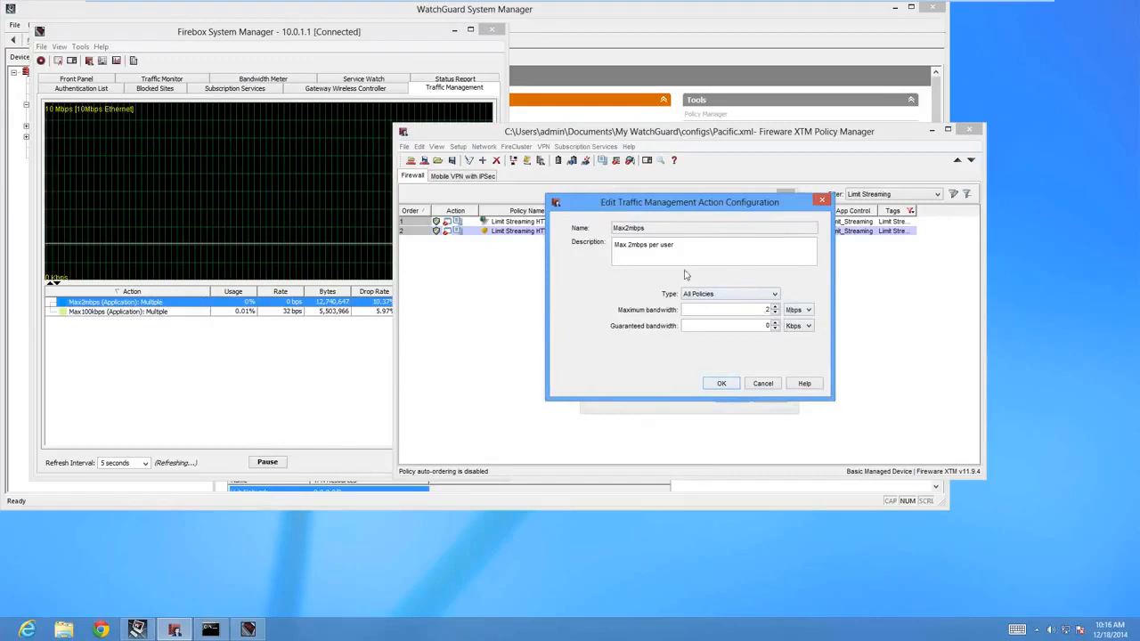
{"action": "double_click", "coordinate": [670, 245]}
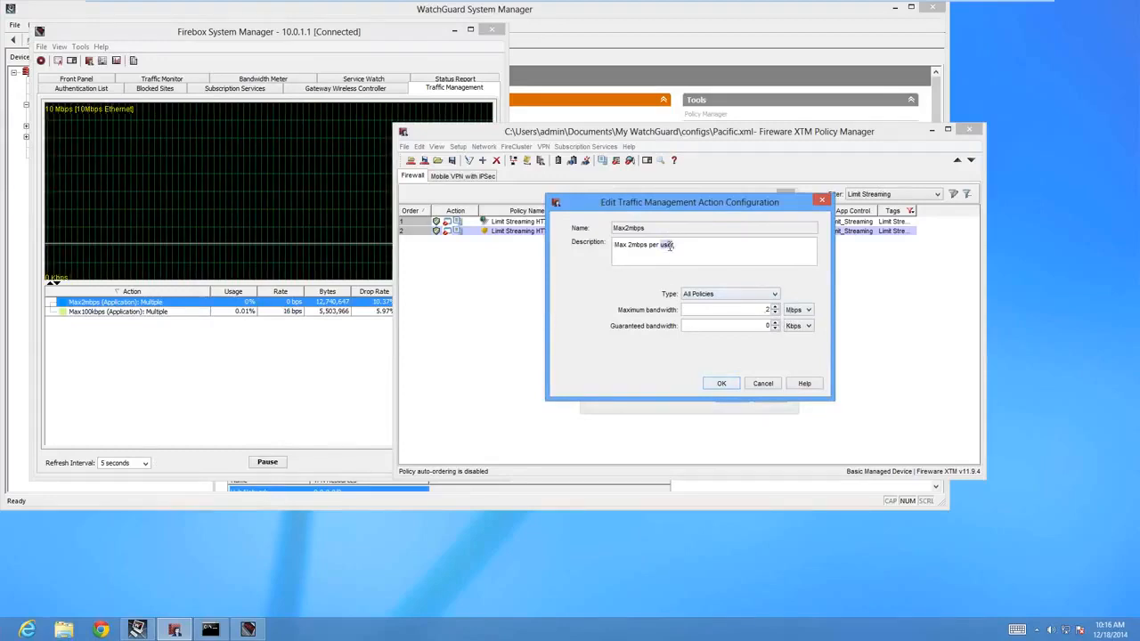
{"action": "type", "text": "teach"}
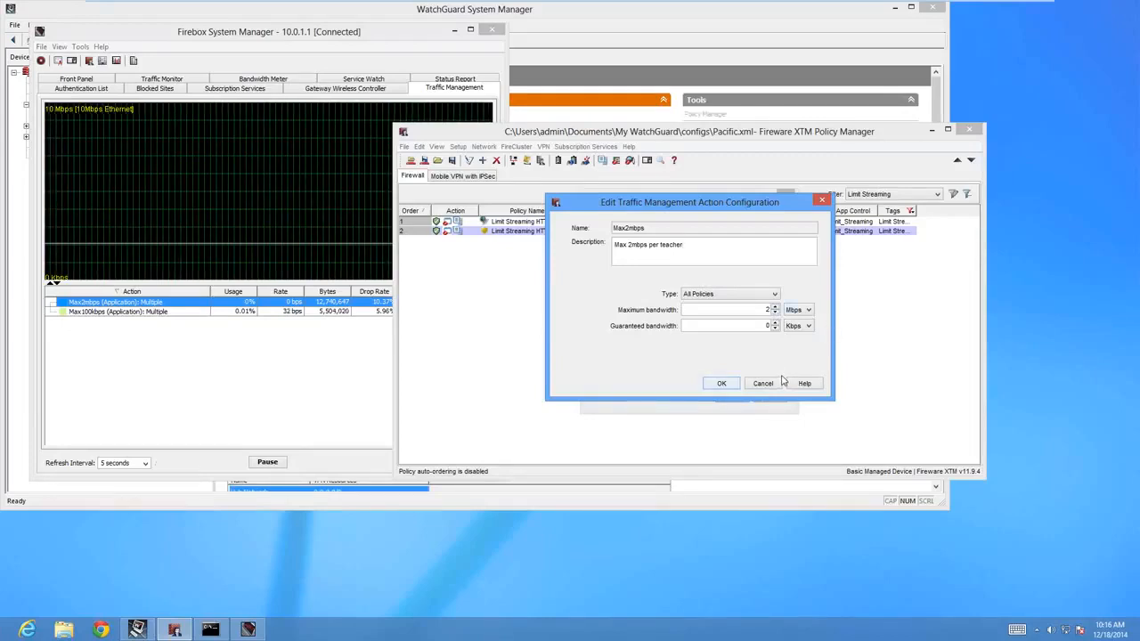
{"action": "left_click", "coordinate": [764, 384]}
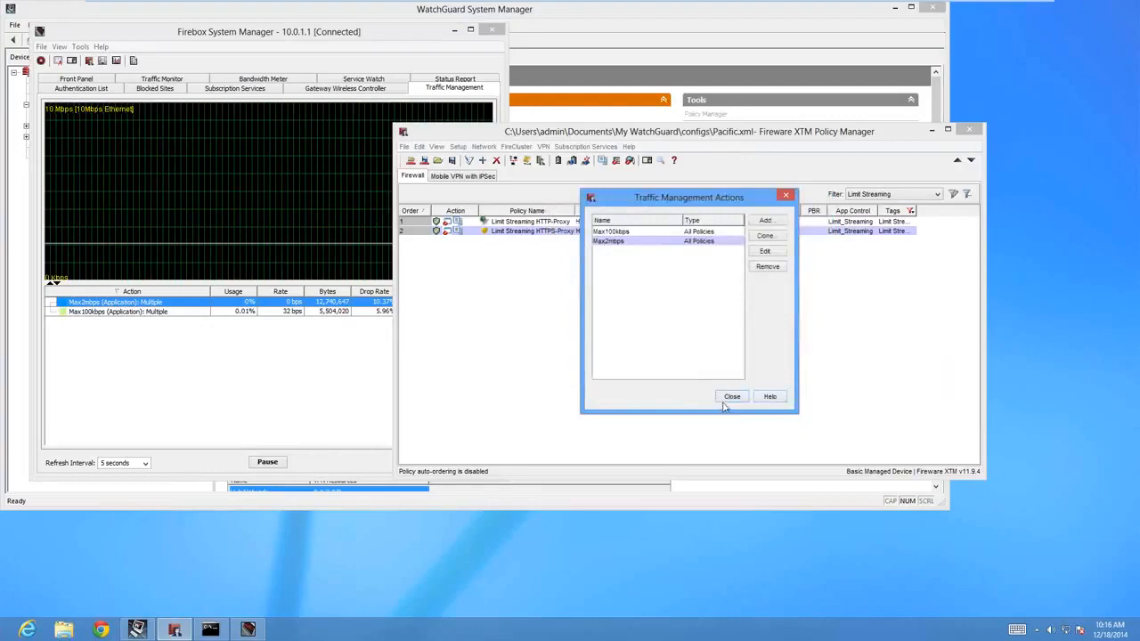
{"action": "left_click", "coordinate": [731, 396]}
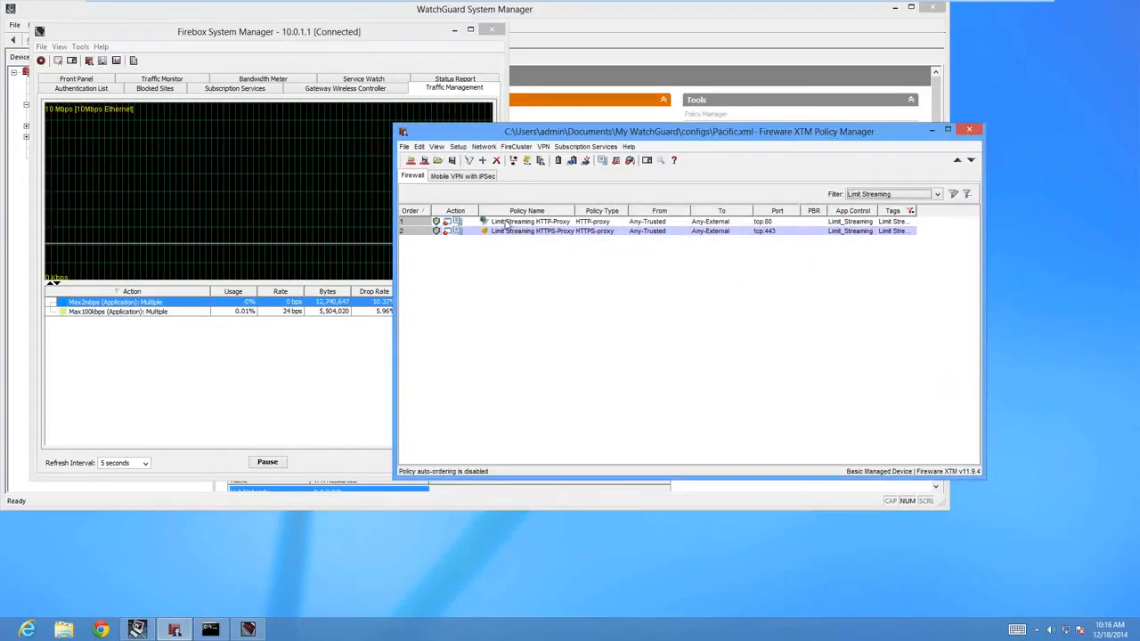
Open the Limit Streaming HTTP-Proxy policy and toggle Application Control, leaving it enabled with the Limit_Streaming action.
{"action": "double_click", "coordinate": [506, 225]}
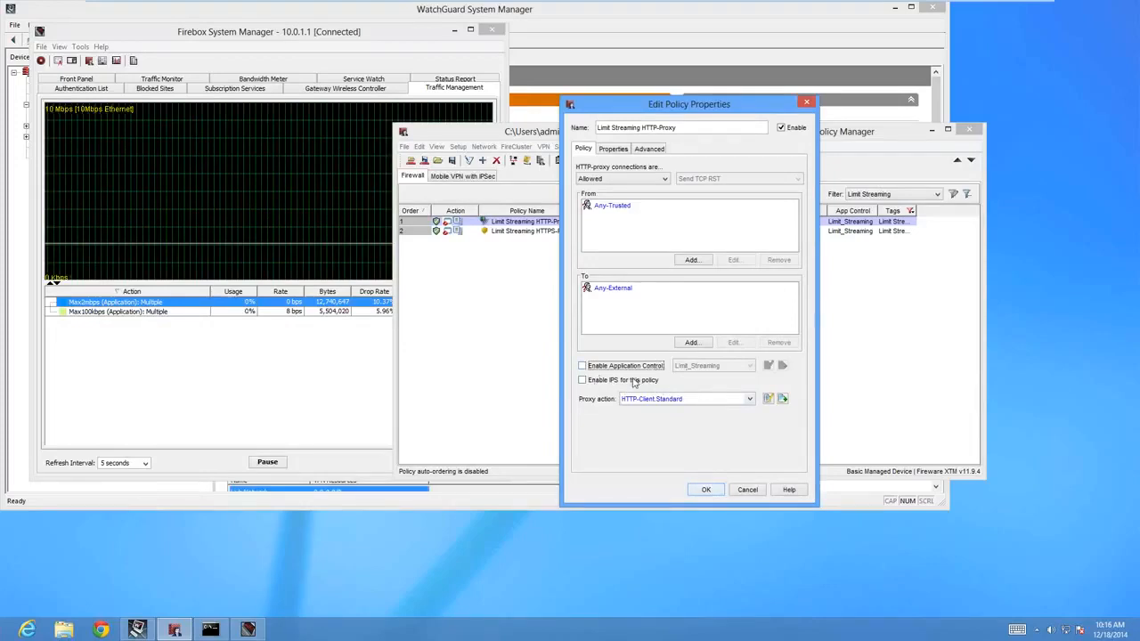
{"action": "left_click", "coordinate": [654, 367]}
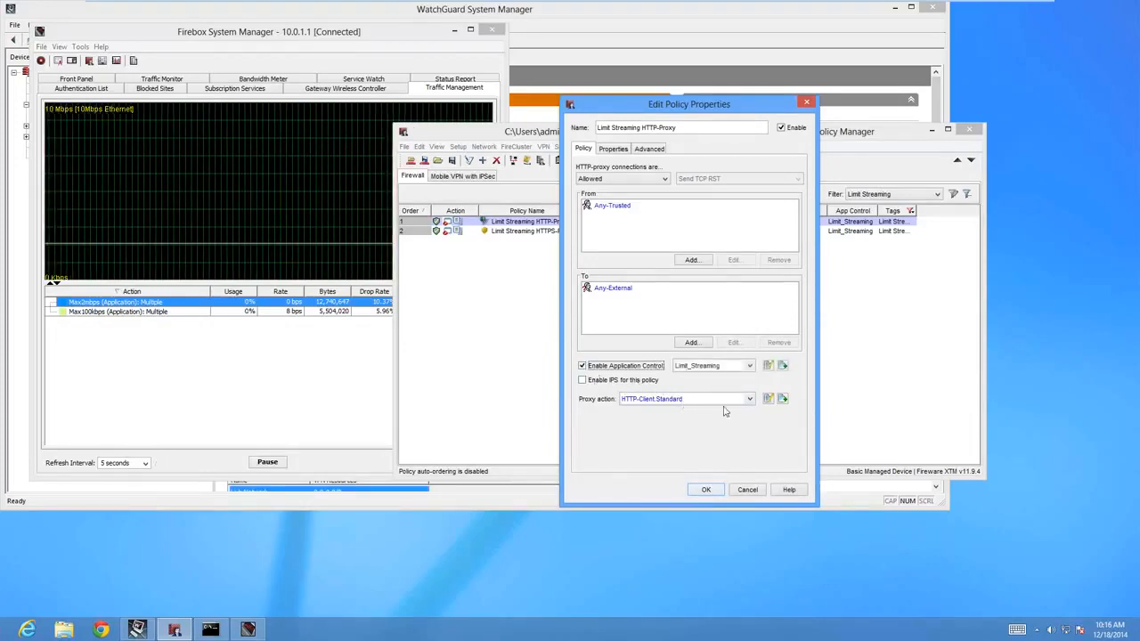
{"action": "left_click", "coordinate": [639, 368]}
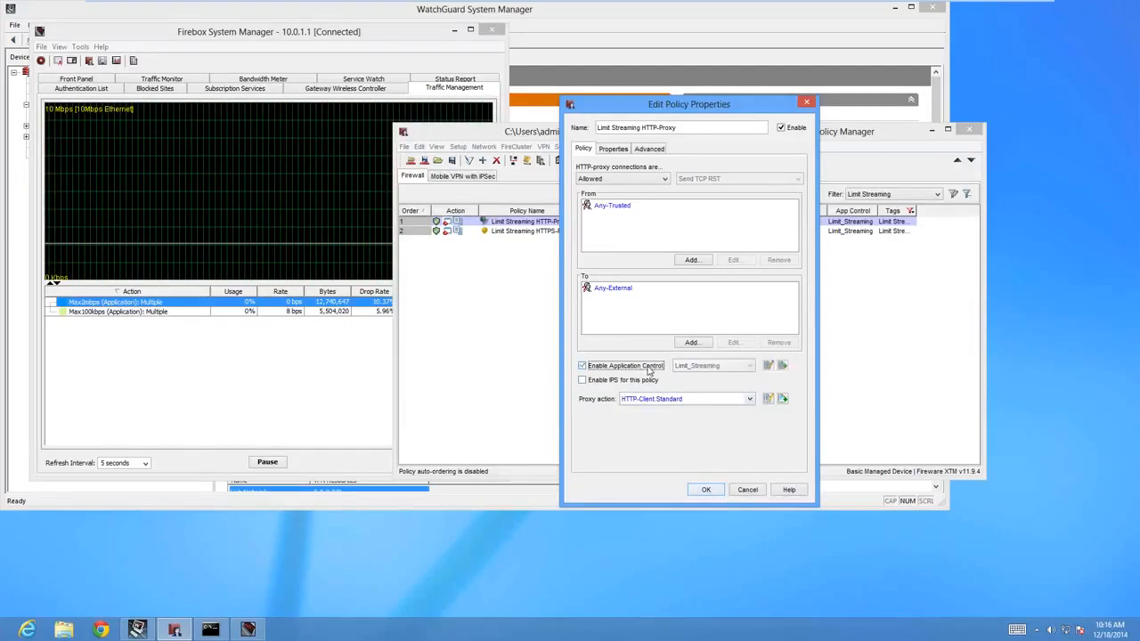
{"action": "left_click", "coordinate": [638, 369]}
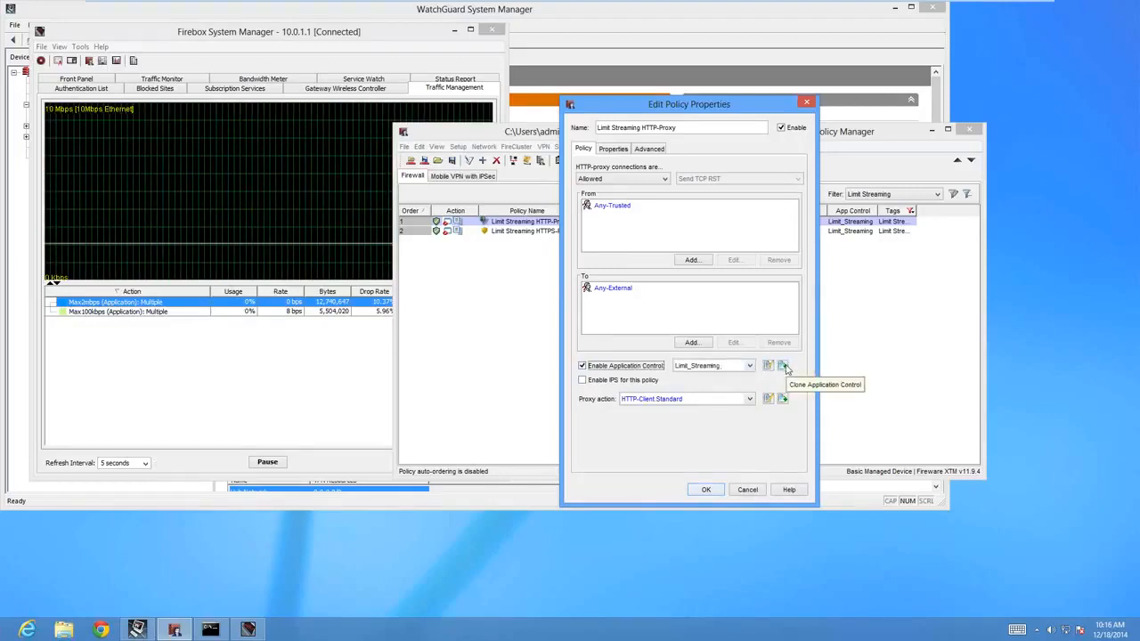
Cancel cloning the Limit_Streaming application control action and open the original action for editing instead.
{"action": "left_click", "coordinate": [784, 366]}
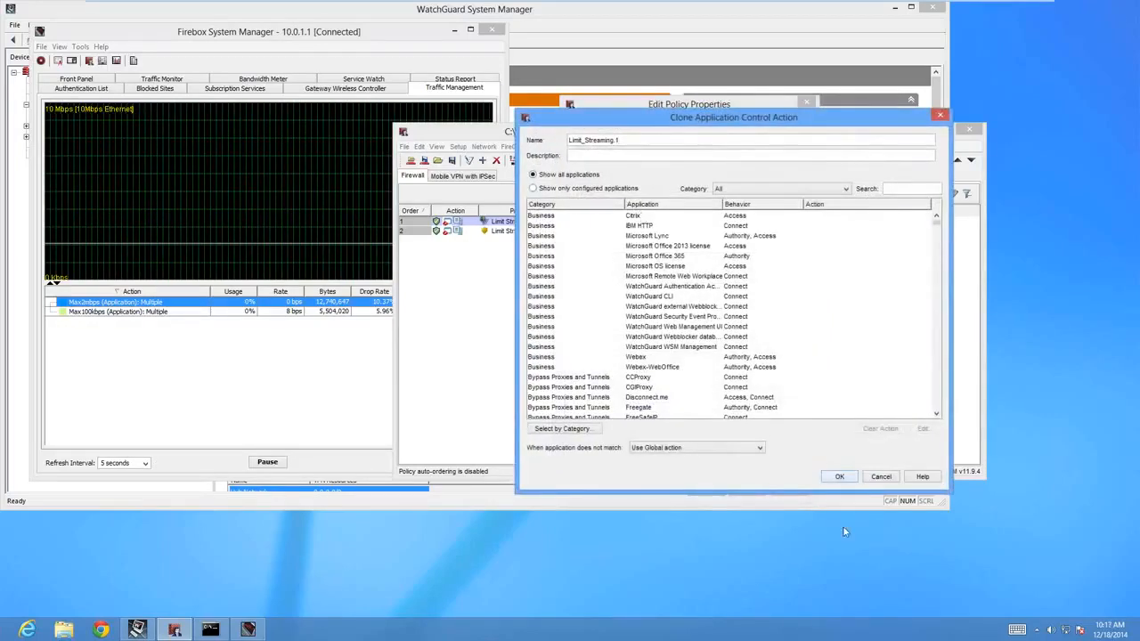
{"action": "left_click", "coordinate": [881, 477]}
{"action": "left_click", "coordinate": [768, 367]}
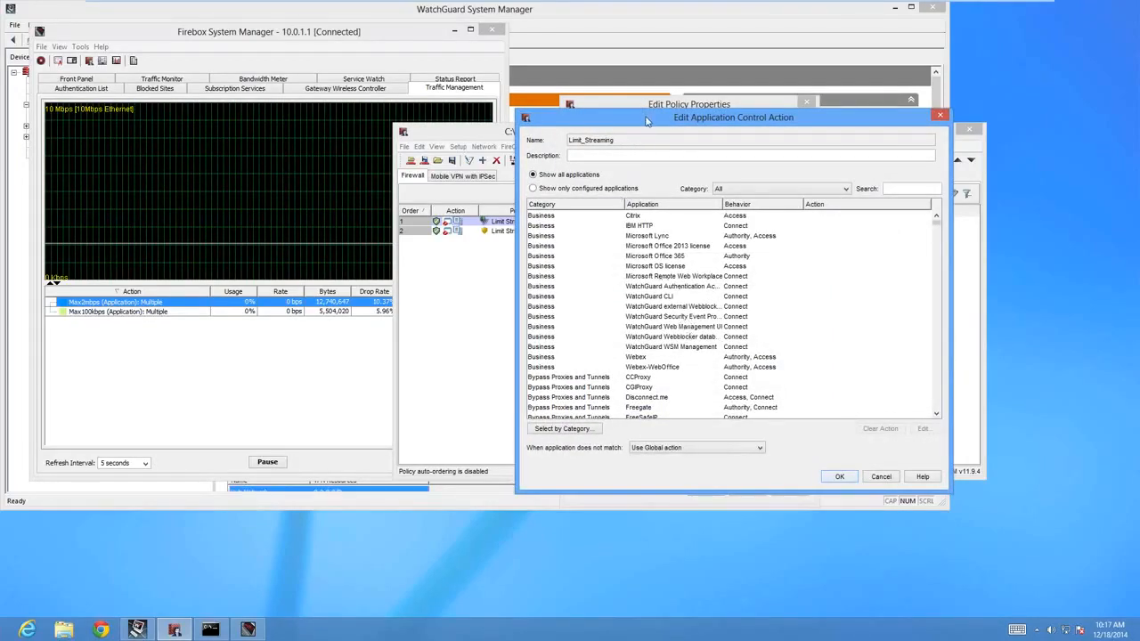
{"action": "left_click_drag", "start_coordinate": [647, 121], "coordinate": [703, 119]}
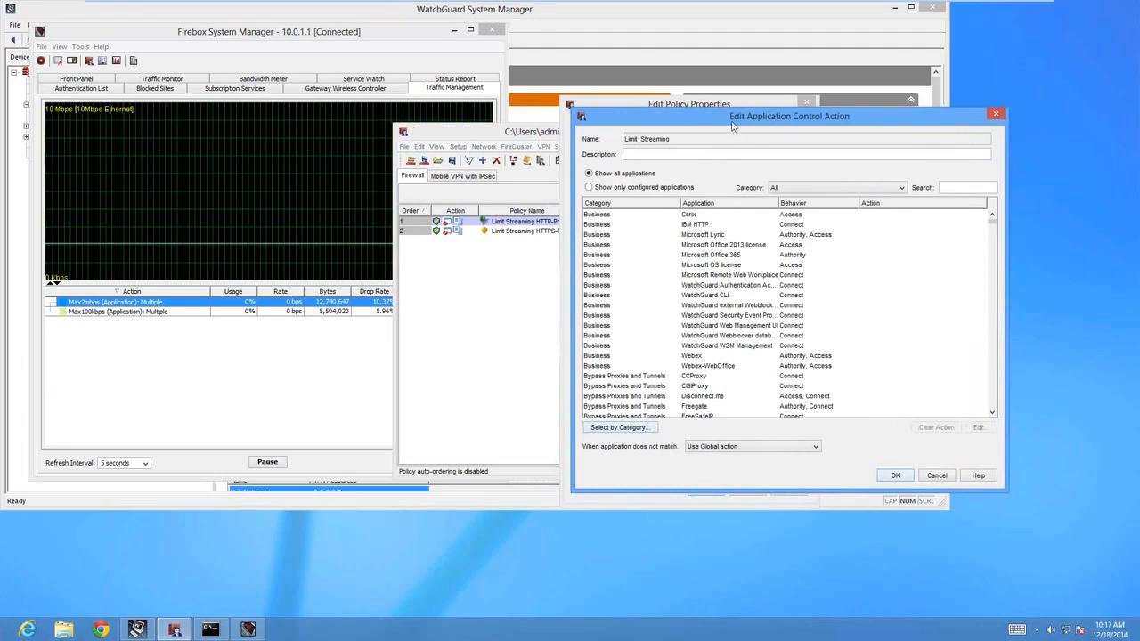
{"action": "left_click_drag", "start_coordinate": [730, 119], "coordinate": [602, 129]}
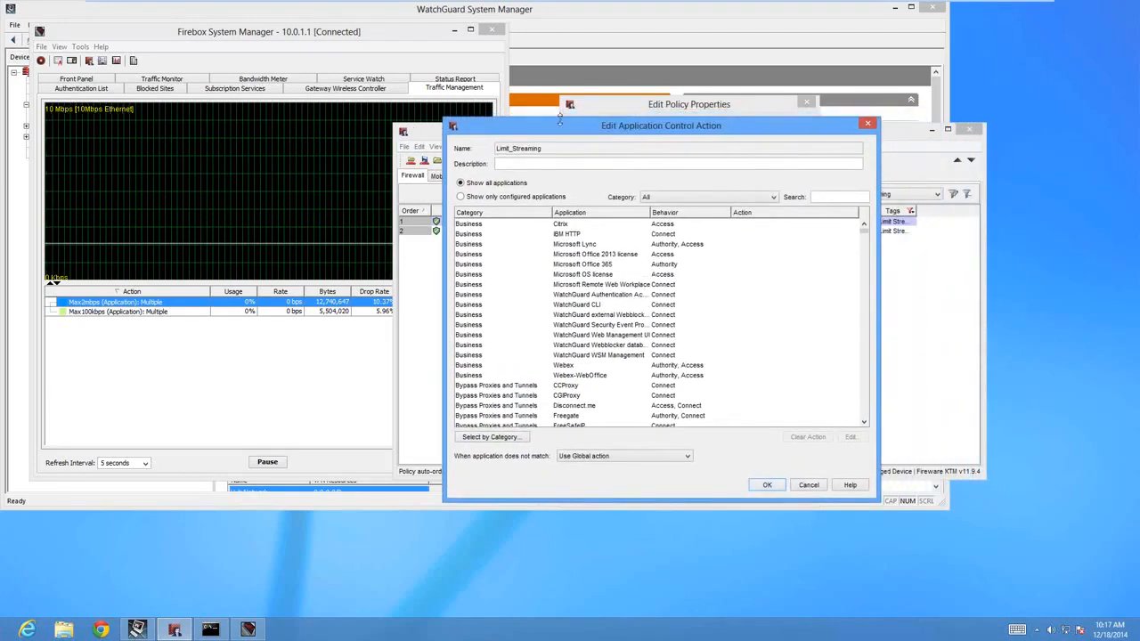
In the action's category selection, enable P2P with Drop, view its alternative actions, and disable P2P again.
{"action": "left_click", "coordinate": [491, 438]}
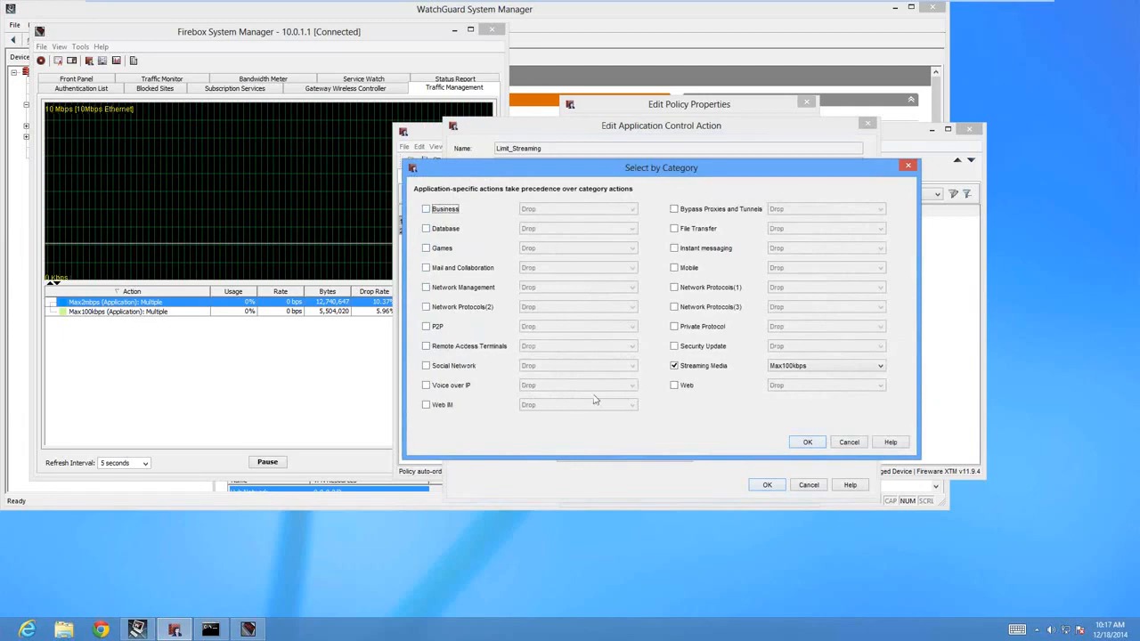
{"action": "left_click", "coordinate": [427, 327]}
{"action": "left_click", "coordinate": [546, 326]}
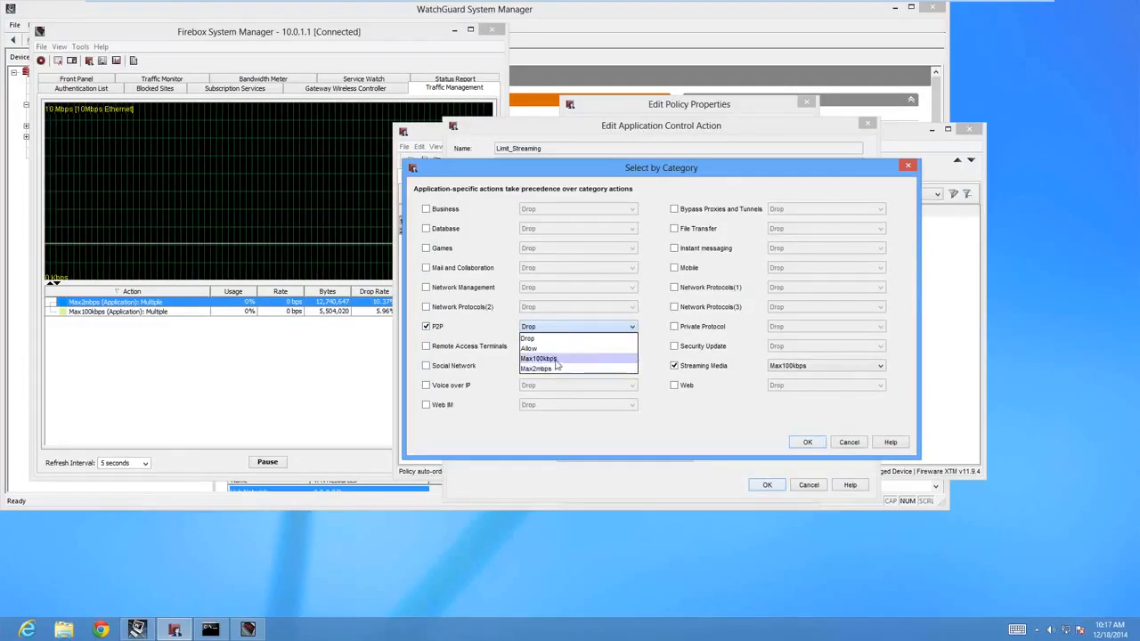
{"action": "left_click", "coordinate": [650, 418]}
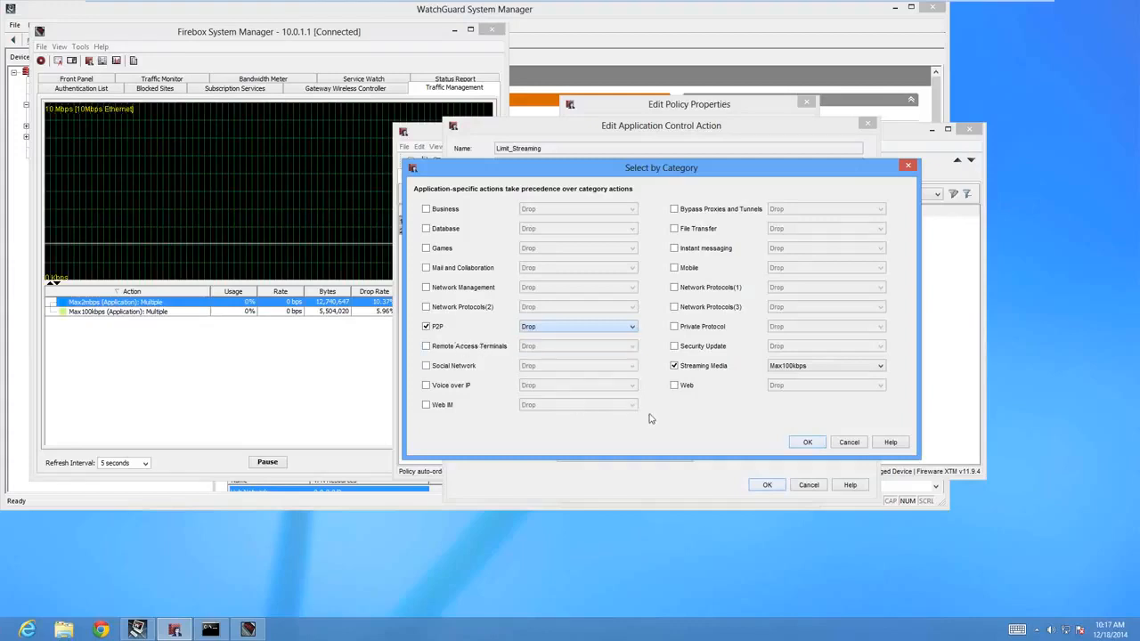
{"action": "left_click", "coordinate": [426, 326]}
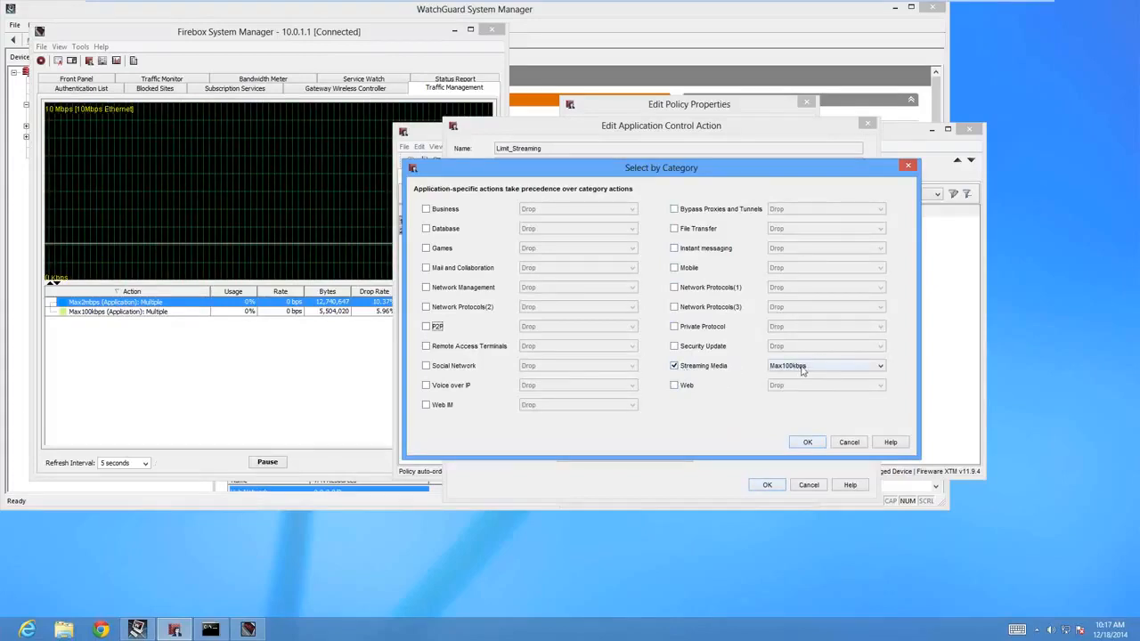
View the actions available for the Streaming Media category and cancel the category selection.
{"action": "left_click", "coordinate": [849, 370]}
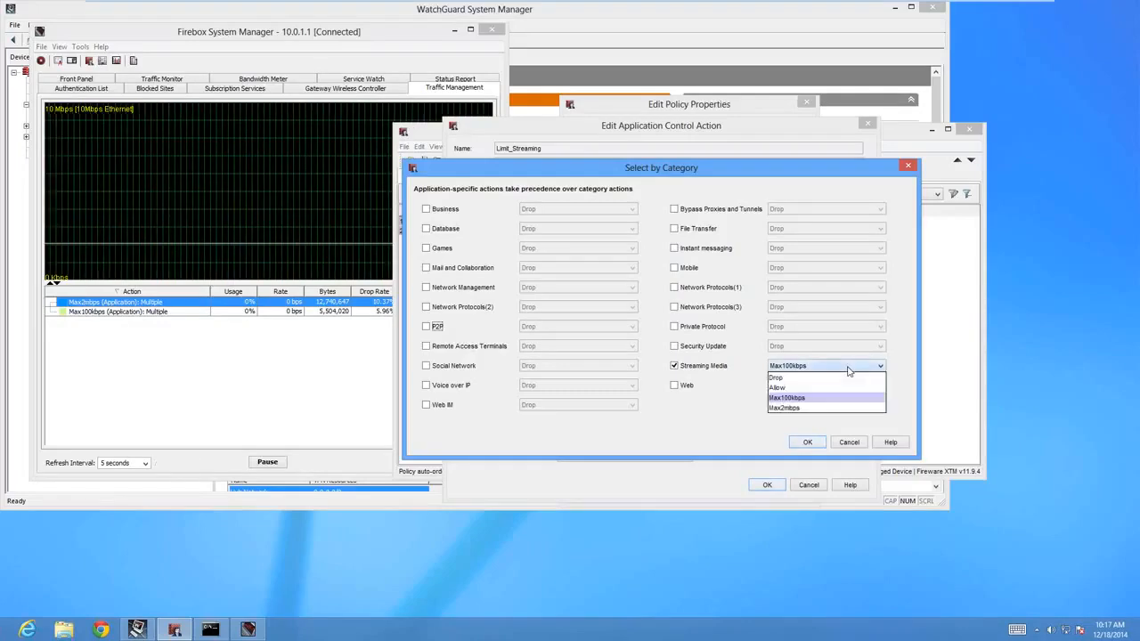
{"action": "left_click", "coordinate": [849, 371]}
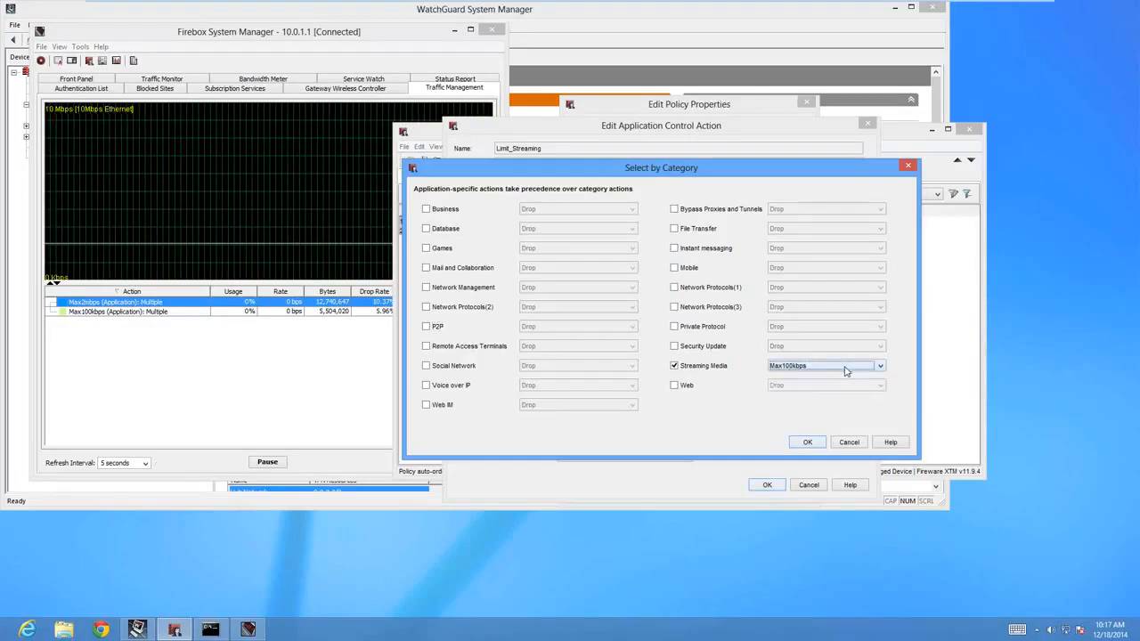
{"action": "left_click", "coordinate": [849, 444]}
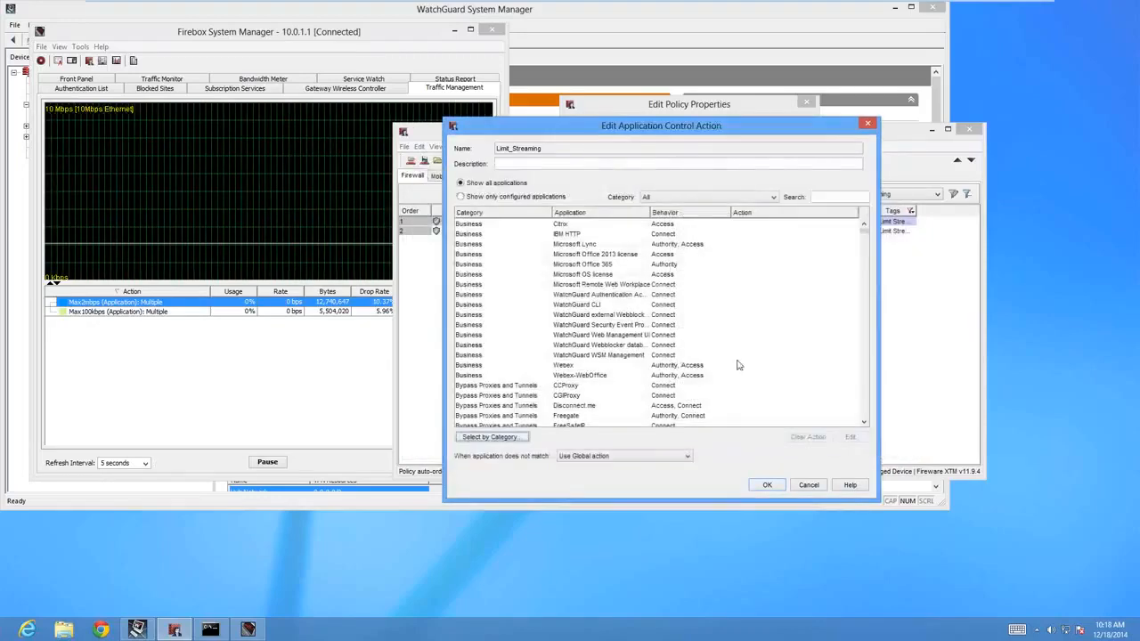
Search the application list for "pandor" and open the Application Control configuration of Pandora.
{"action": "left_click", "coordinate": [835, 197]}
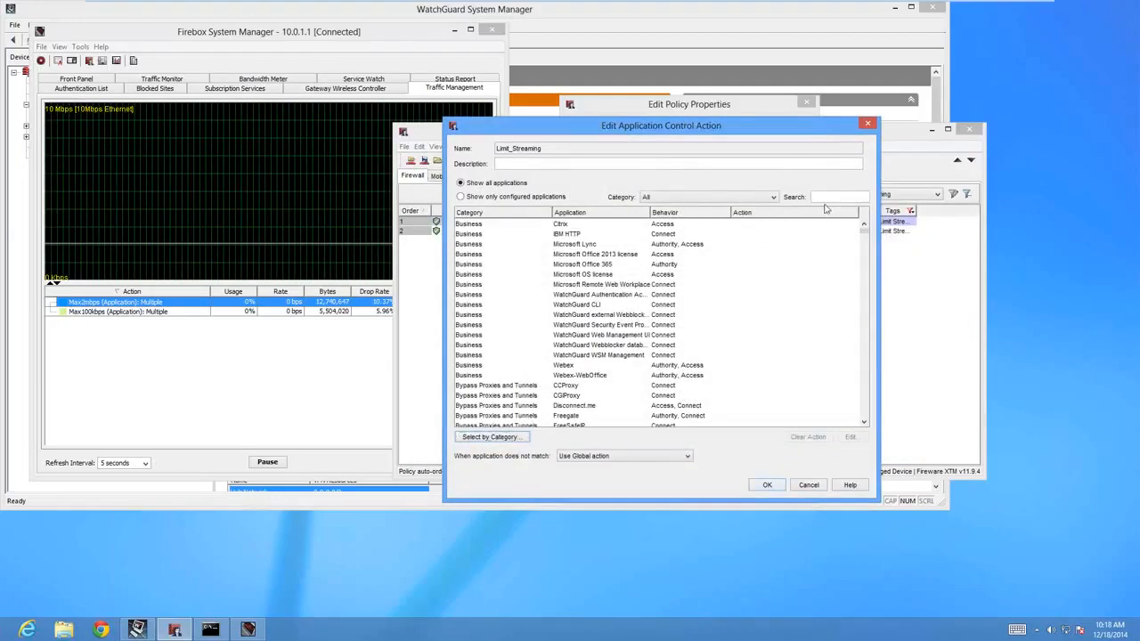
{"action": "type", "text": "pandor"}
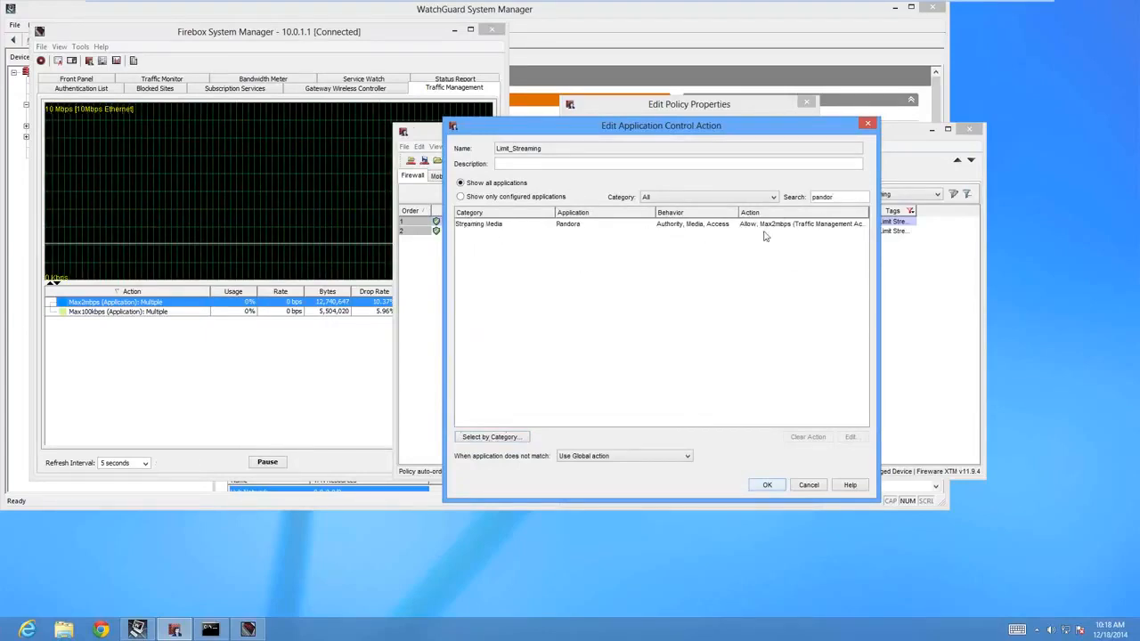
{"action": "double_click", "coordinate": [554, 226]}
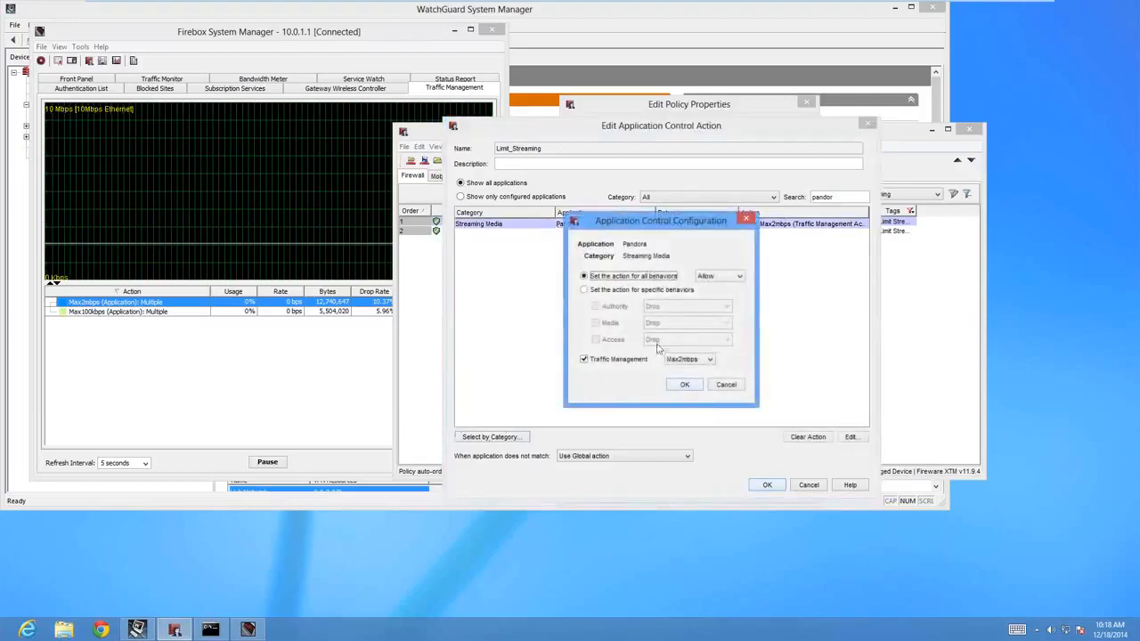
Disable Traffic Management for Pandora and switch its action for all behaviors to Drop and back to Allow.
{"action": "left_click", "coordinate": [584, 359]}
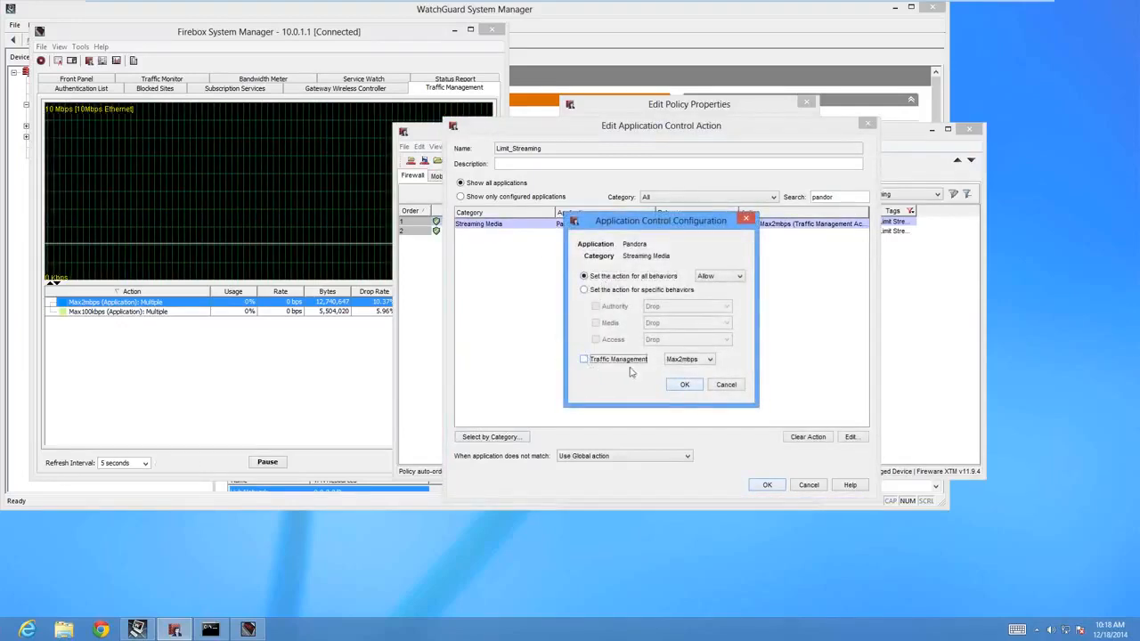
{"action": "left_click", "coordinate": [725, 280]}
{"action": "left_click", "coordinate": [716, 290]}
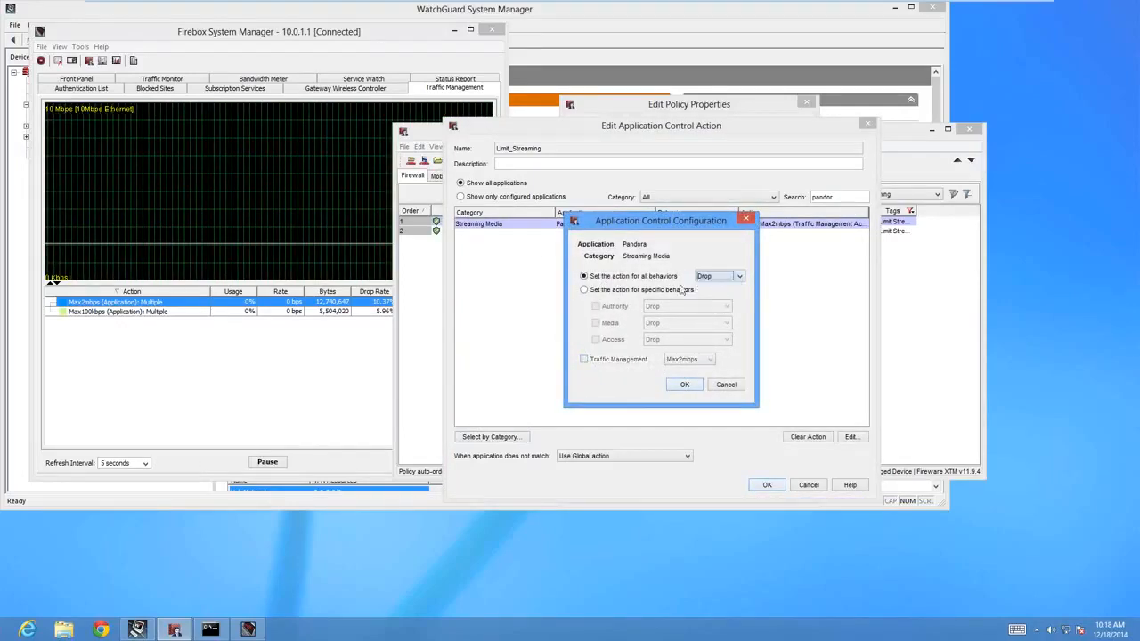
{"action": "left_click", "coordinate": [716, 277]}
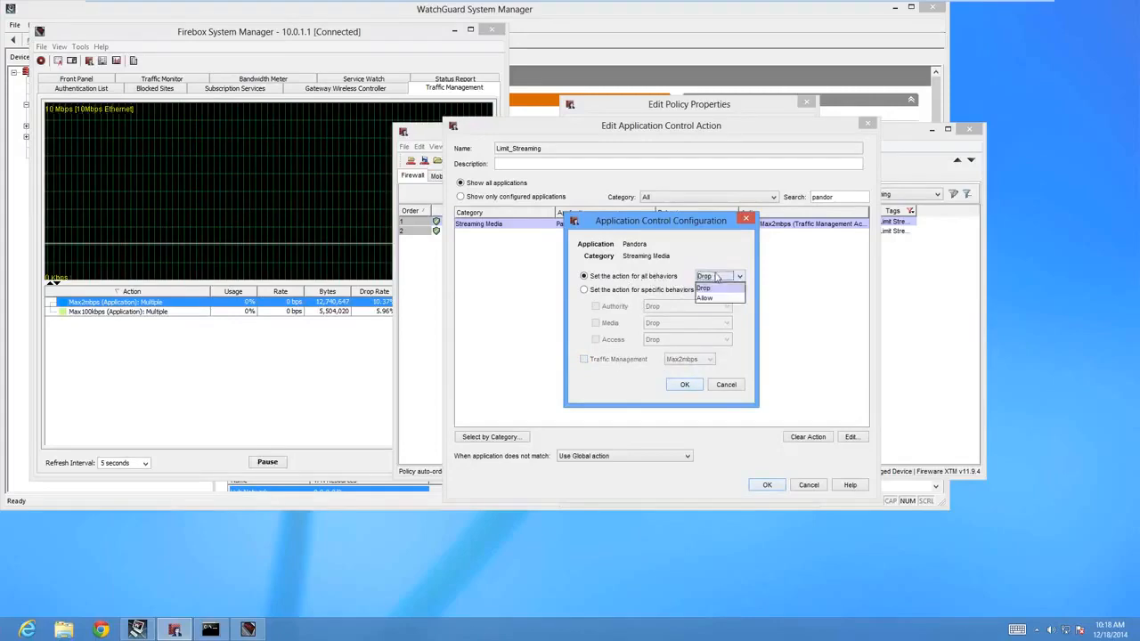
{"action": "left_click", "coordinate": [718, 300]}
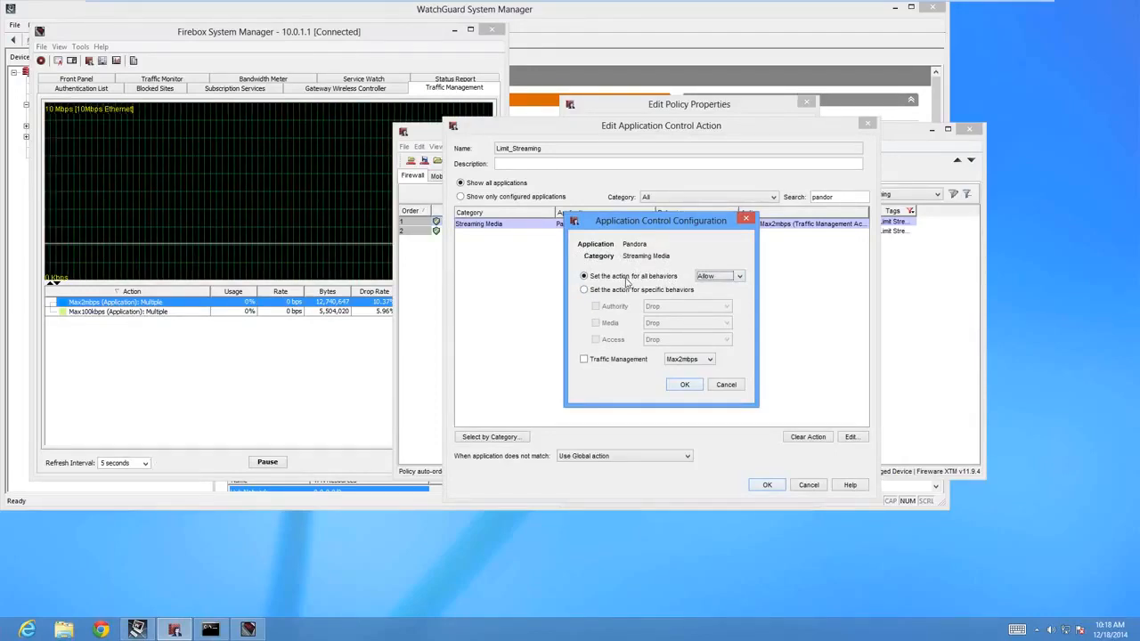
Enable Traffic Management for Pandora with Max2mbps, and discard the edits to the application control action and the policy.
{"action": "left_click", "coordinate": [587, 361]}
{"action": "left_click", "coordinate": [677, 361]}
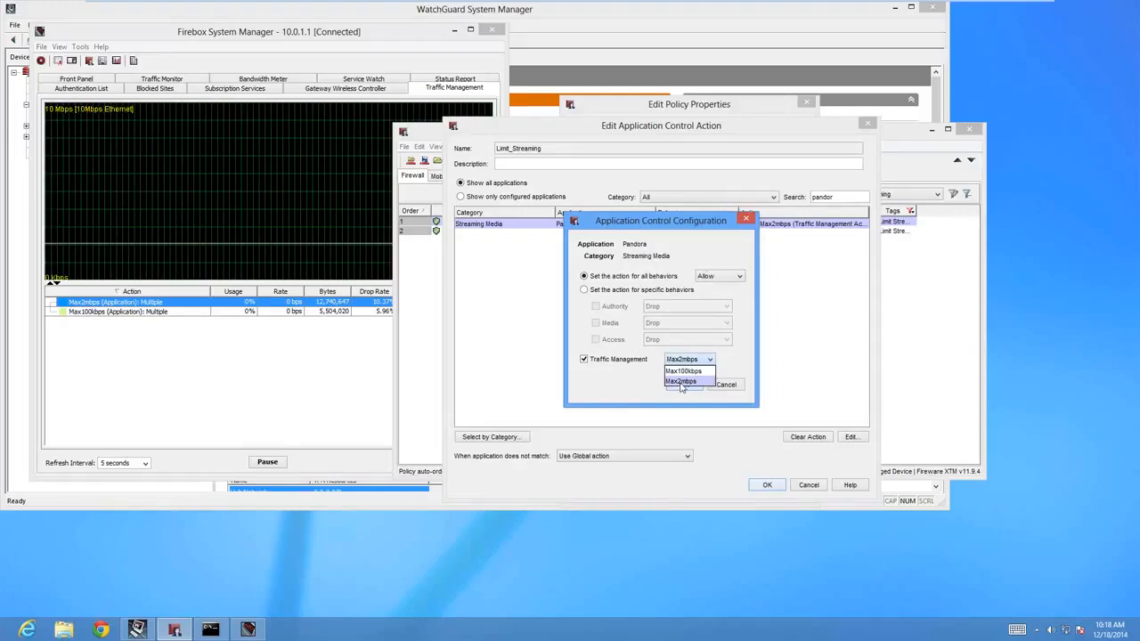
{"action": "left_click", "coordinate": [681, 381]}
{"action": "left_click", "coordinate": [684, 385]}
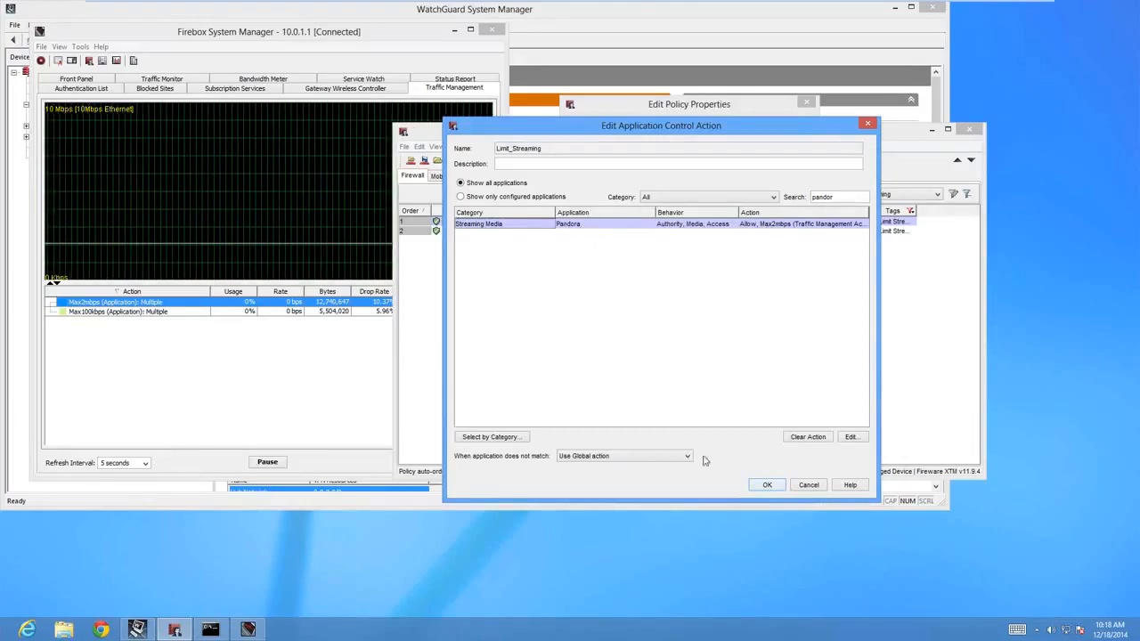
{"action": "left_click", "coordinate": [807, 487]}
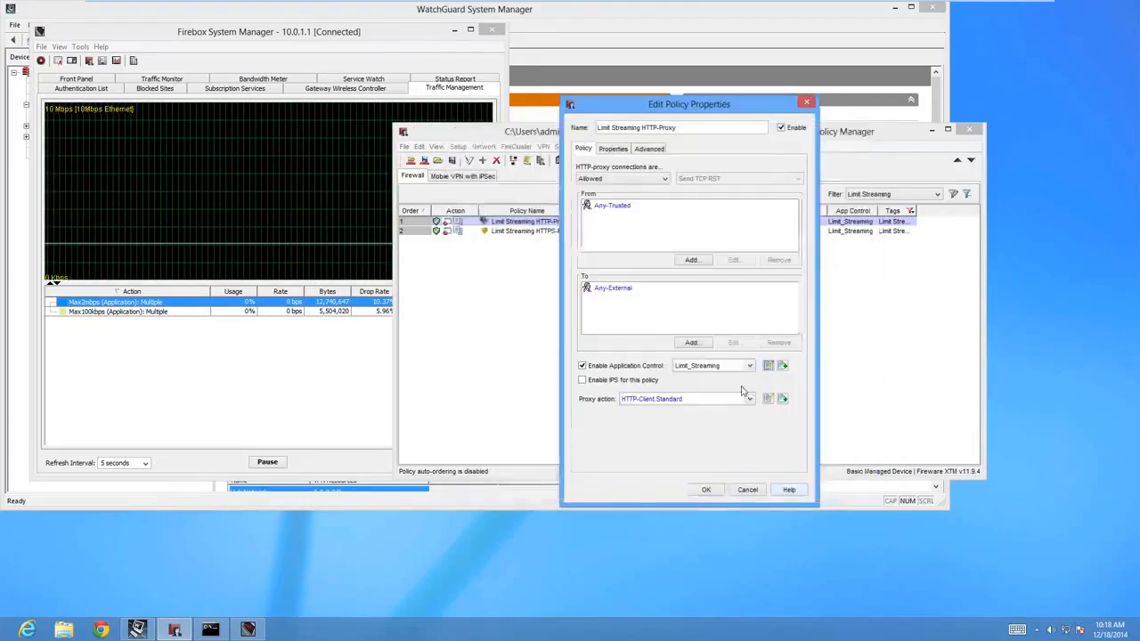
{"action": "left_click", "coordinate": [745, 490]}
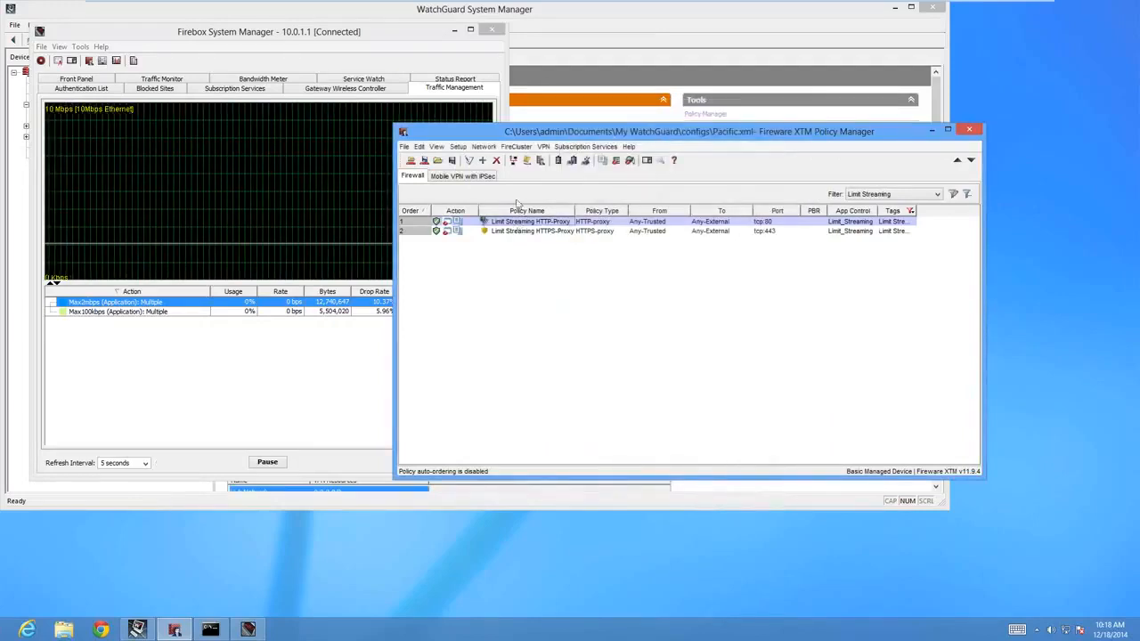
{"action": "left_click", "coordinate": [100, 631]}
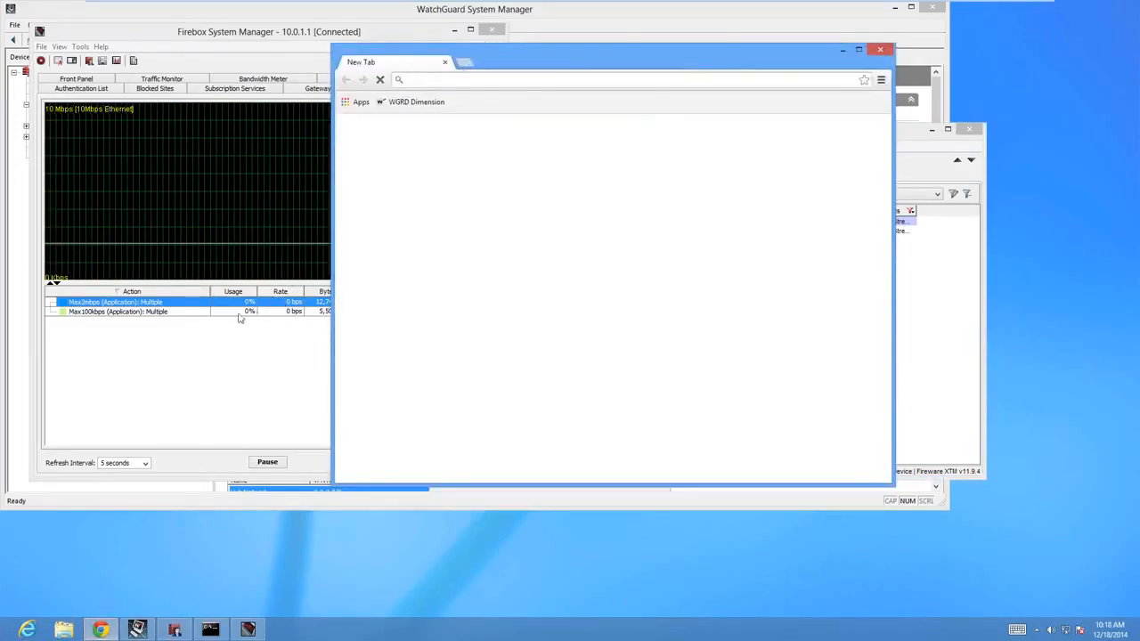
{"action": "left_click_drag", "start_coordinate": [526, 69], "coordinate": [618, 75]}
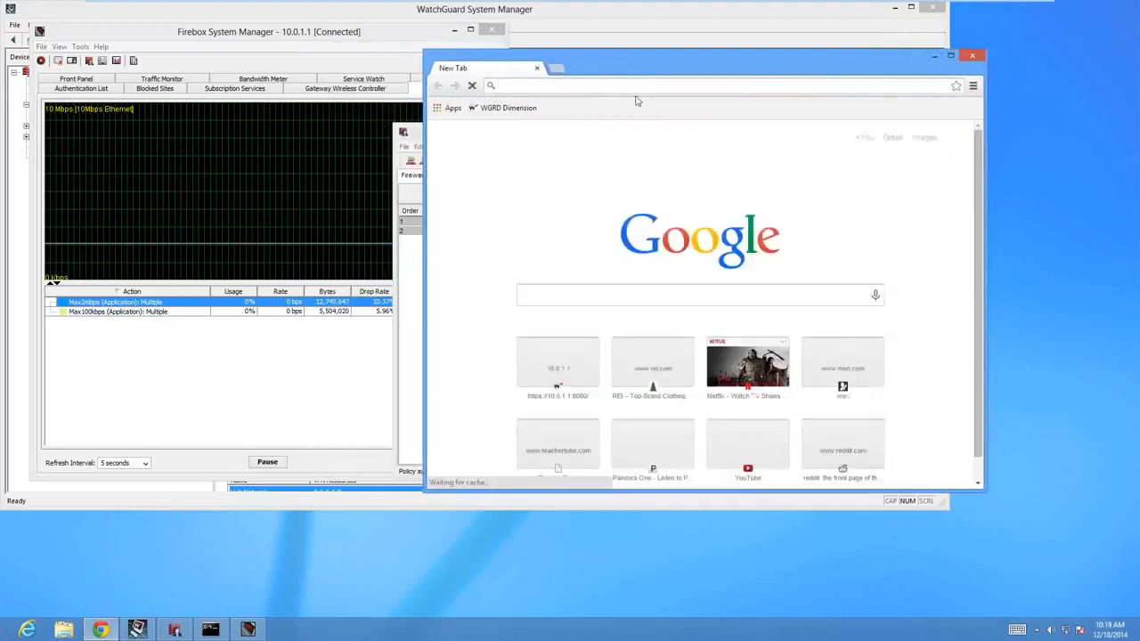
{"action": "type", "text": "www.rei"}
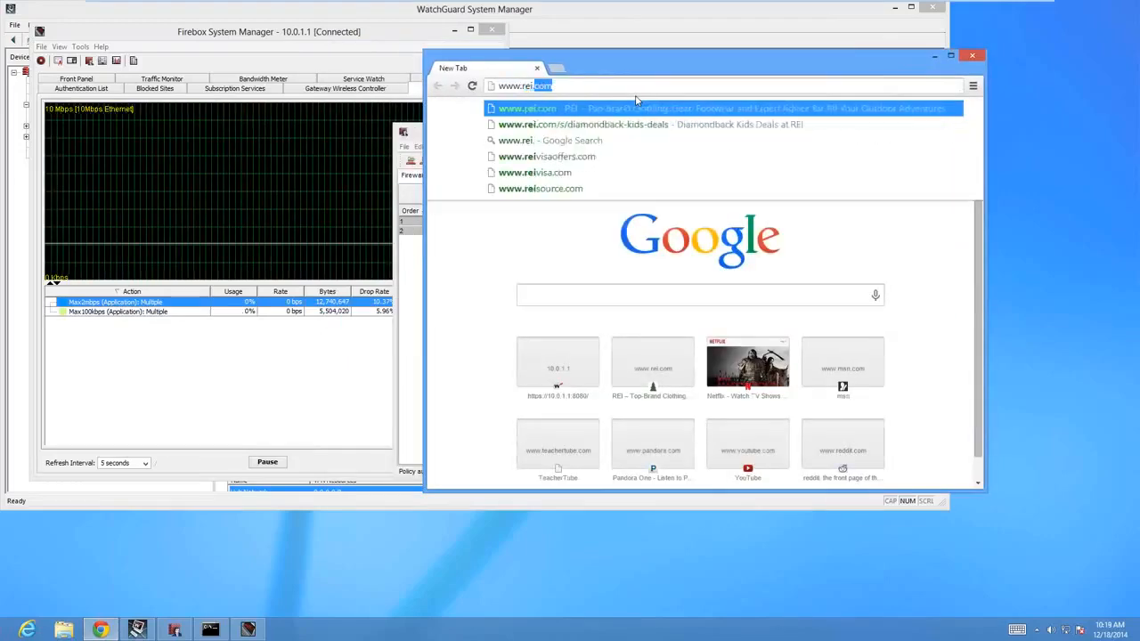
{"action": "type", "text": ".com"}
{"action": "key", "text": "Return"}
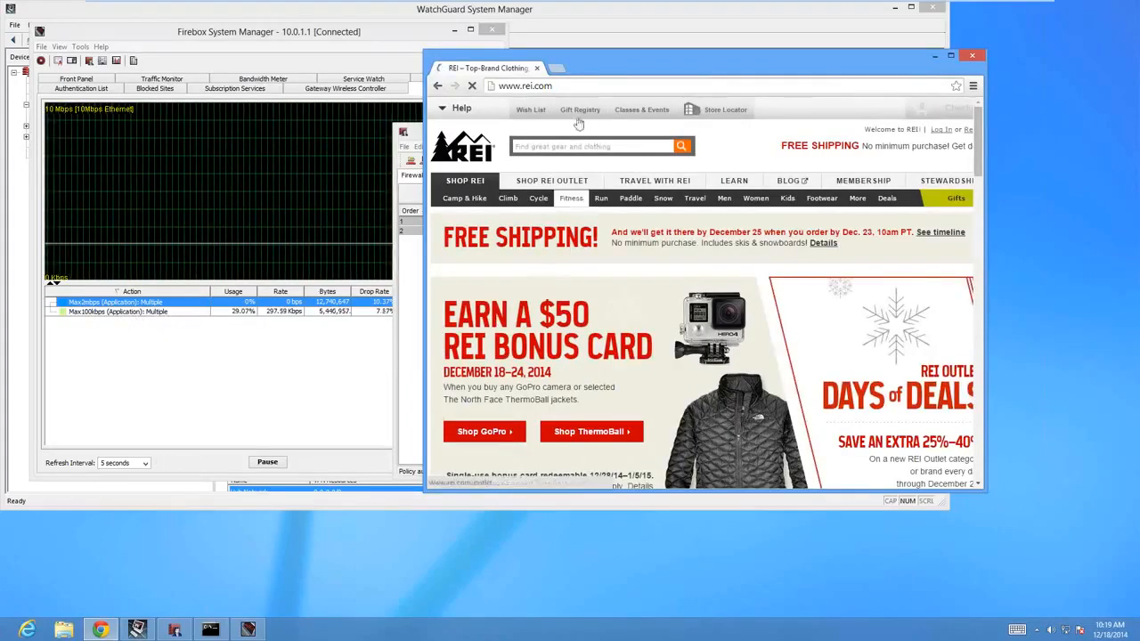
{"action": "left_click", "coordinate": [546, 87]}
{"action": "type", "text": "www."}
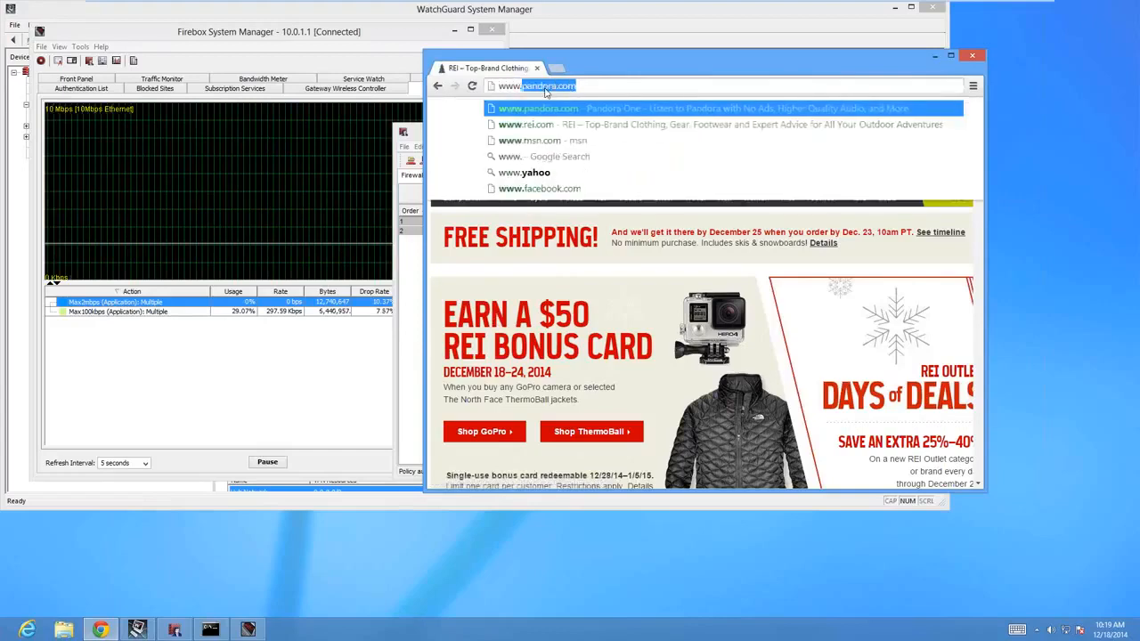
{"action": "key", "text": "Return"}
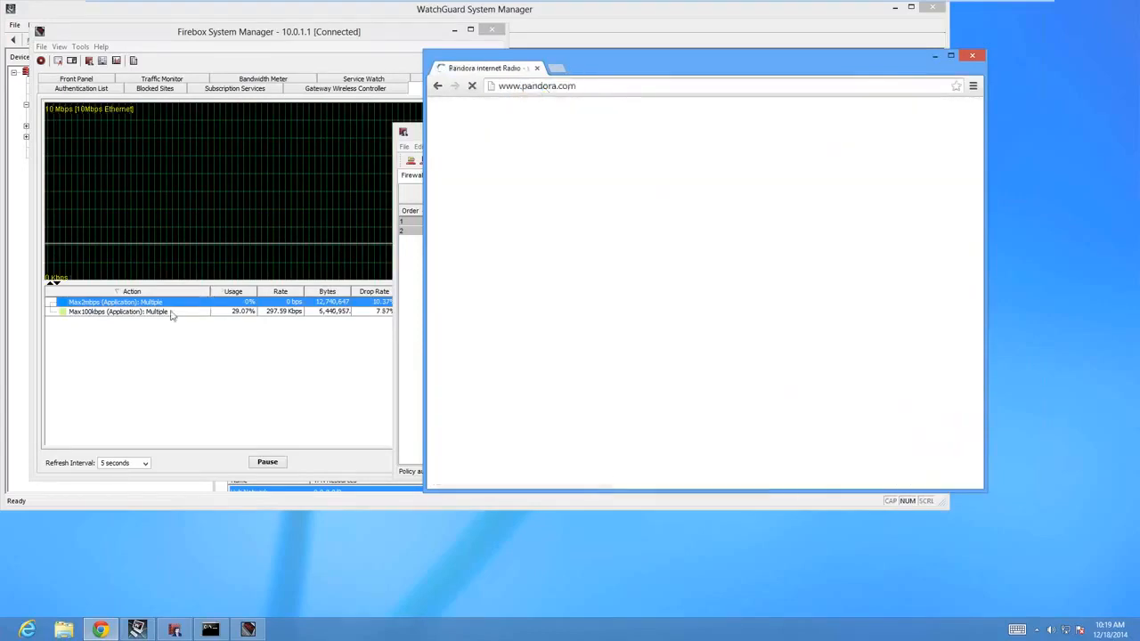
Check the Max2mbps action's traffic in Firebox System Manager while Pandora streams, and close the Pandora tab.
{"action": "left_click", "coordinate": [109, 306]}
{"action": "mouse_move", "coordinate": [110, 305]}
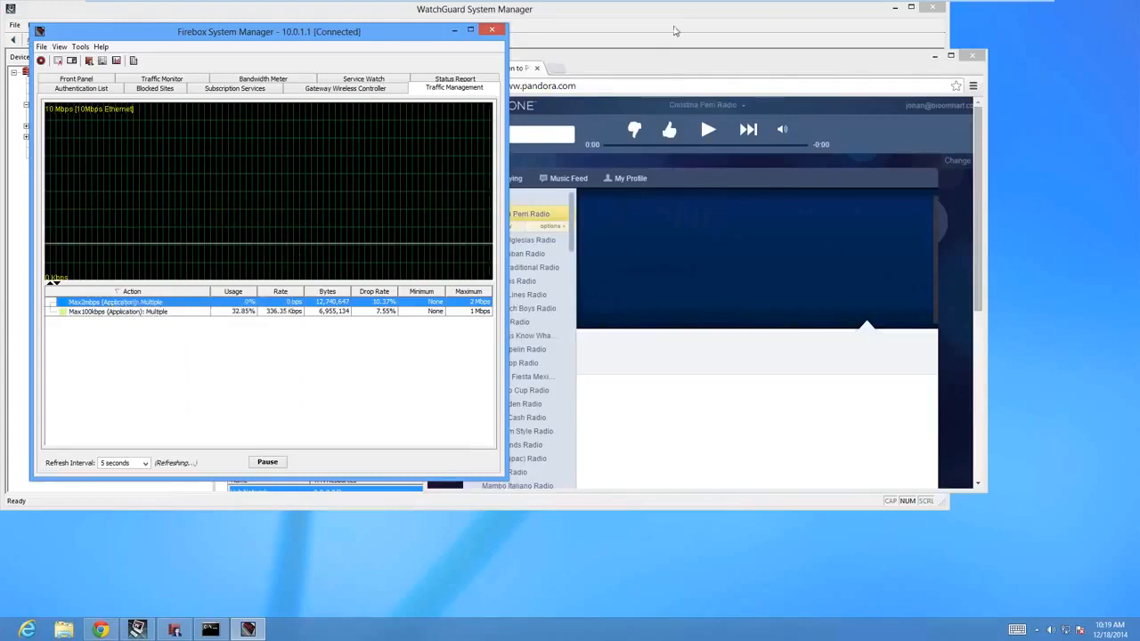
{"action": "left_click", "coordinate": [697, 125]}
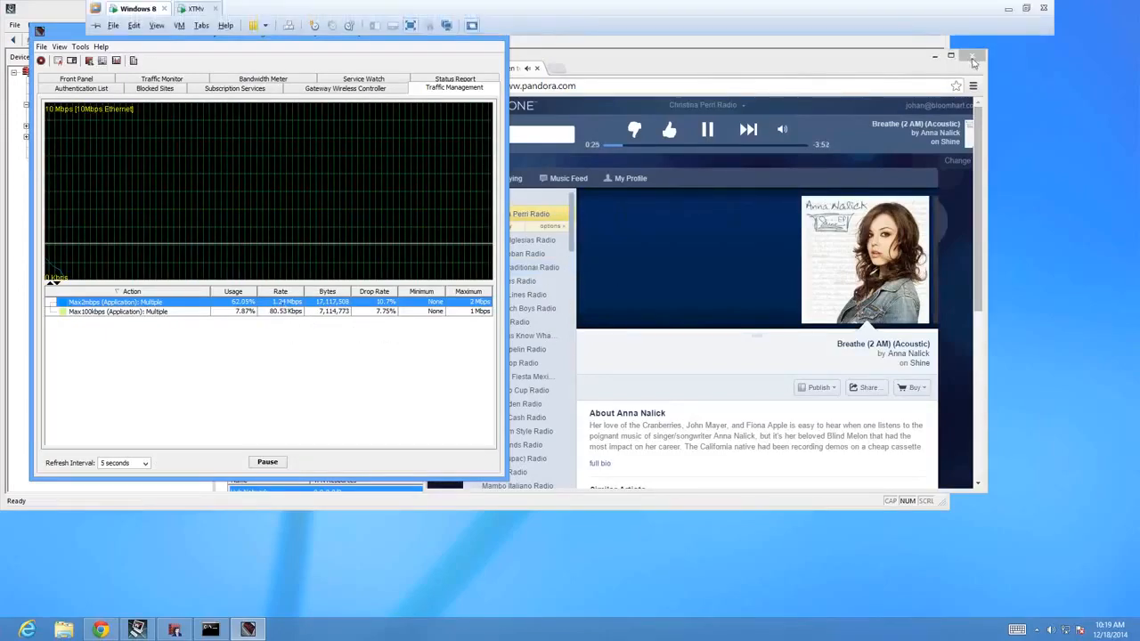
{"action": "left_click", "coordinate": [538, 69]}
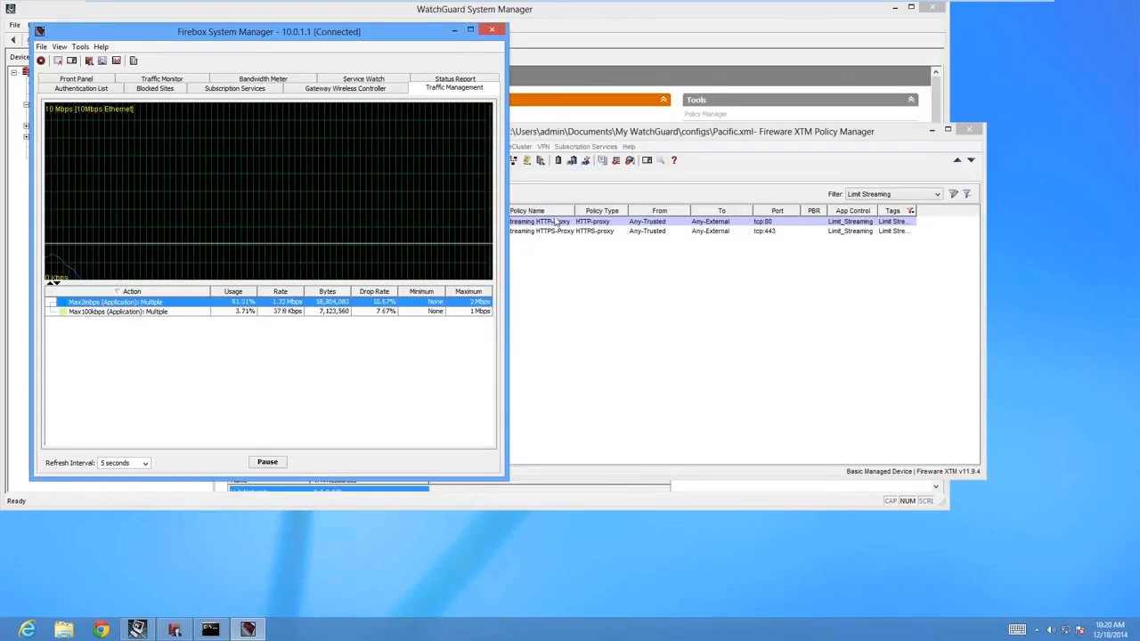
Switch to Policy Manager and set the maximum bandwidth unit of the Max100kbps traffic management action to Kbps.
{"action": "left_click", "coordinate": [553, 273]}
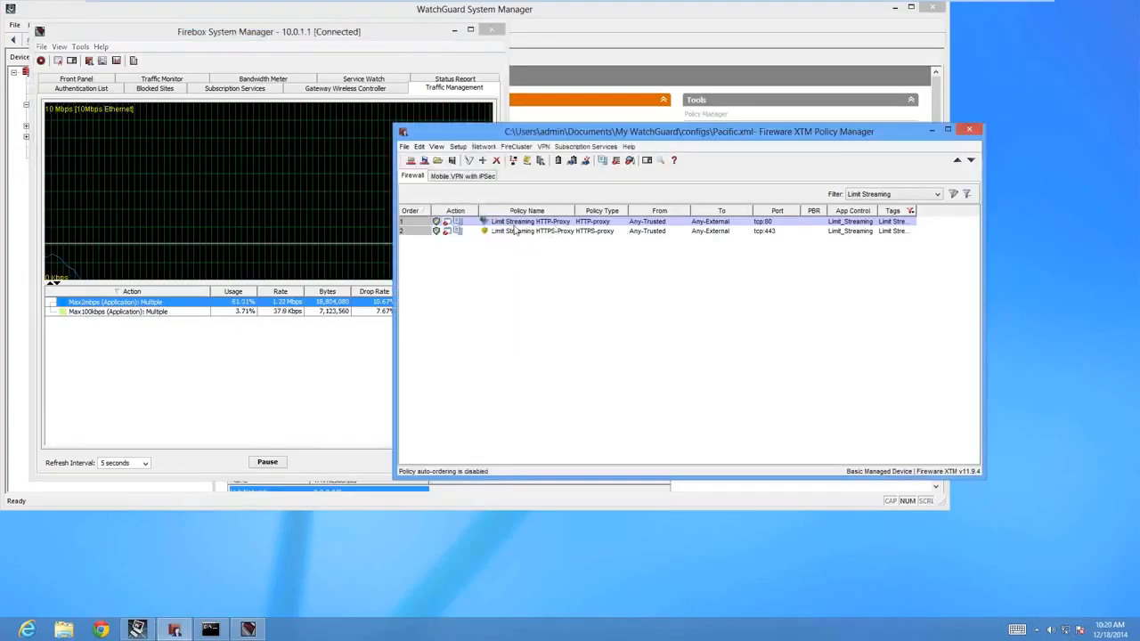
{"action": "left_click", "coordinate": [457, 147]}
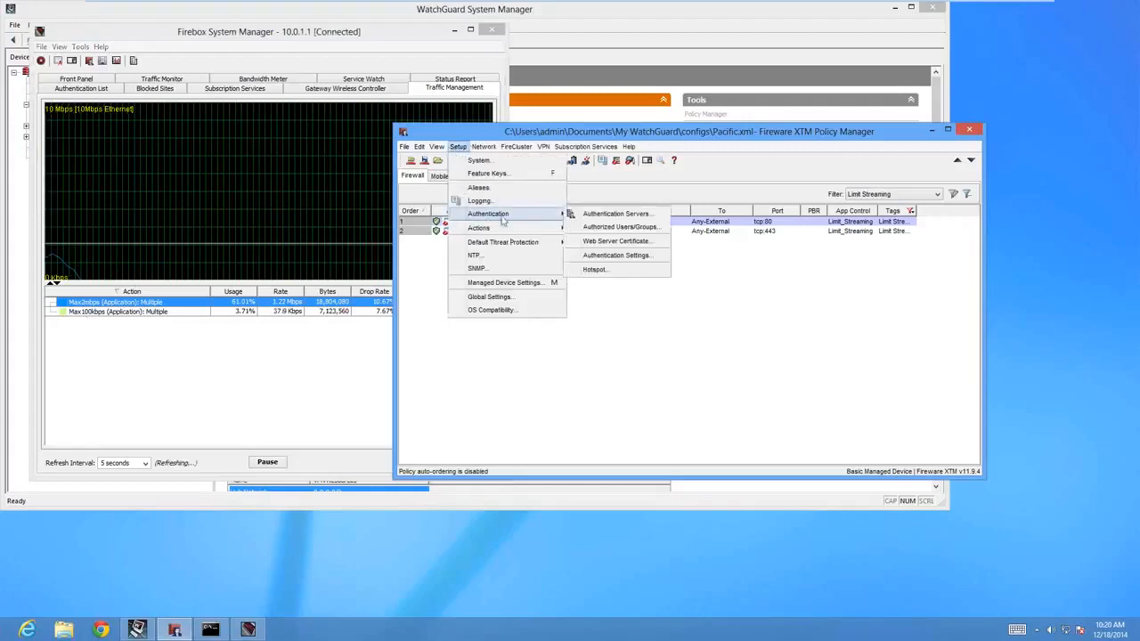
{"action": "mouse_move", "coordinate": [502, 233]}
{"action": "left_click", "coordinate": [595, 227]}
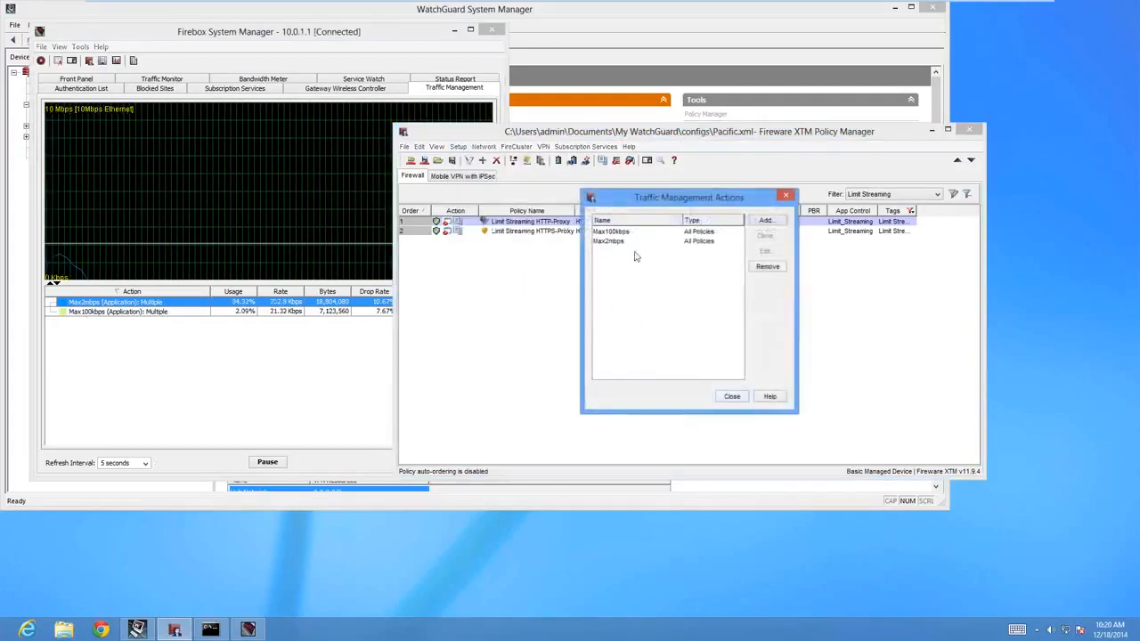
{"action": "double_click", "coordinate": [613, 232]}
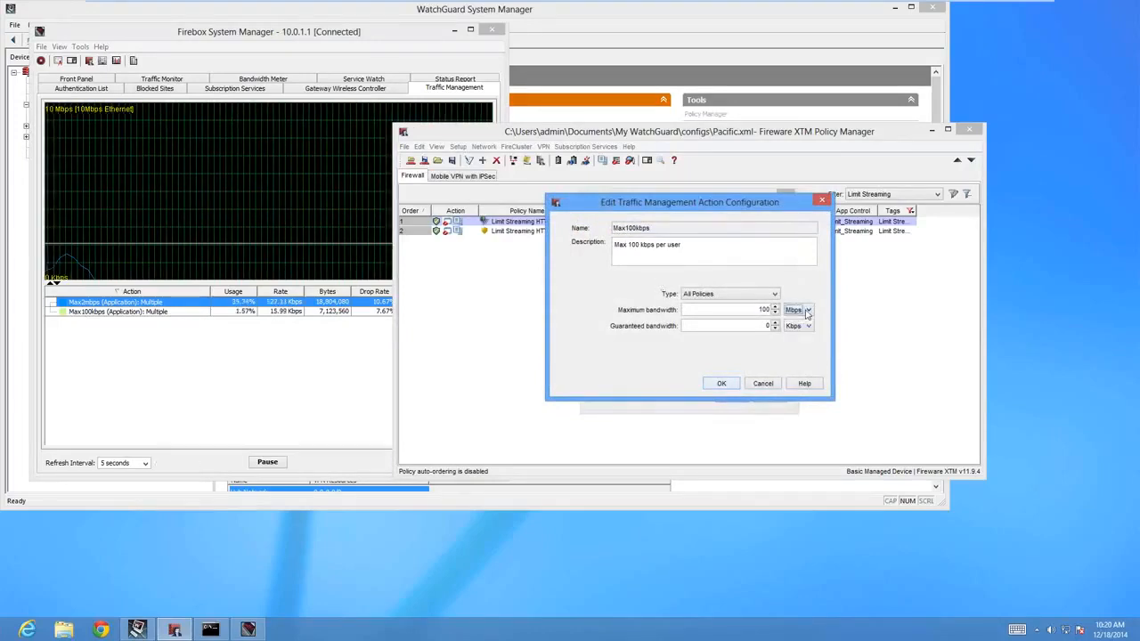
{"action": "left_click", "coordinate": [808, 311]}
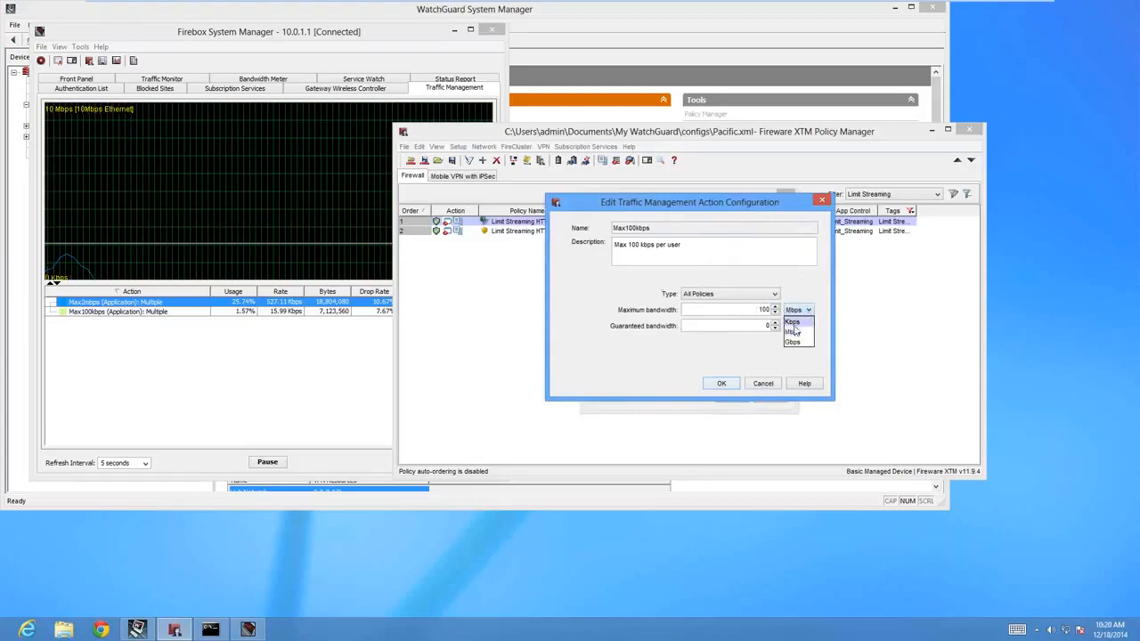
{"action": "left_click", "coordinate": [792, 322]}
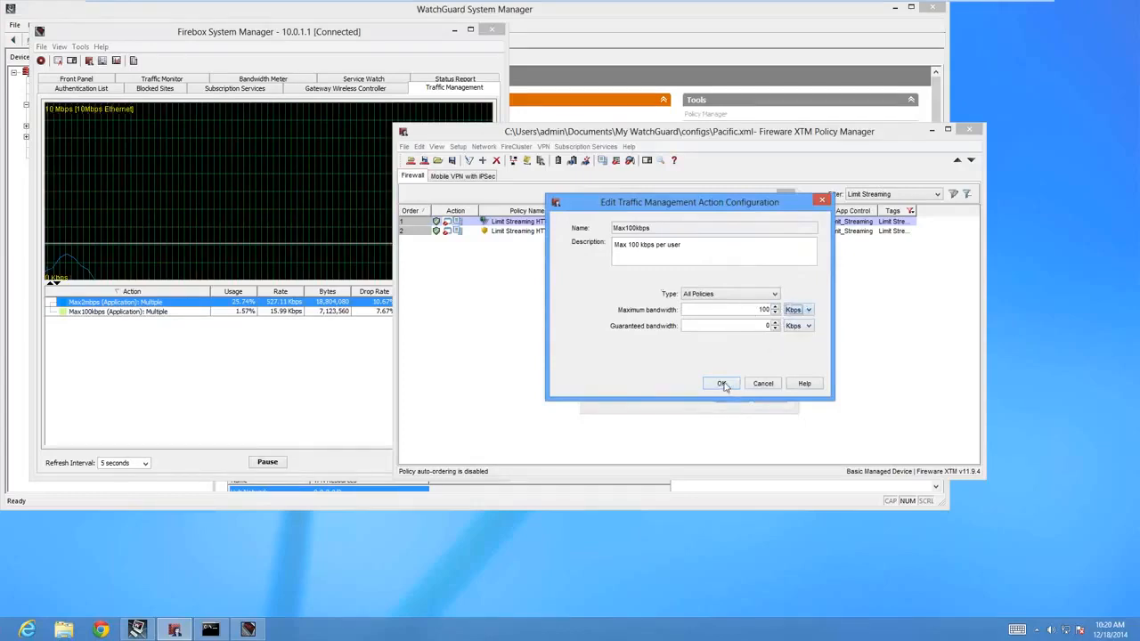
{"action": "left_click", "coordinate": [722, 383]}
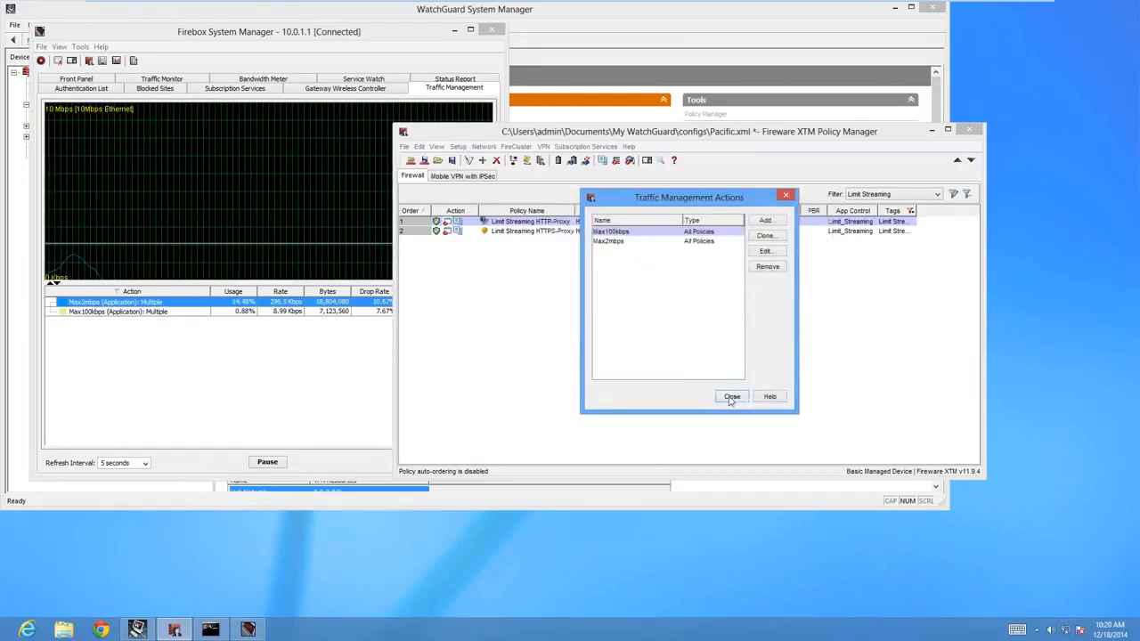
{"action": "left_click", "coordinate": [730, 397]}
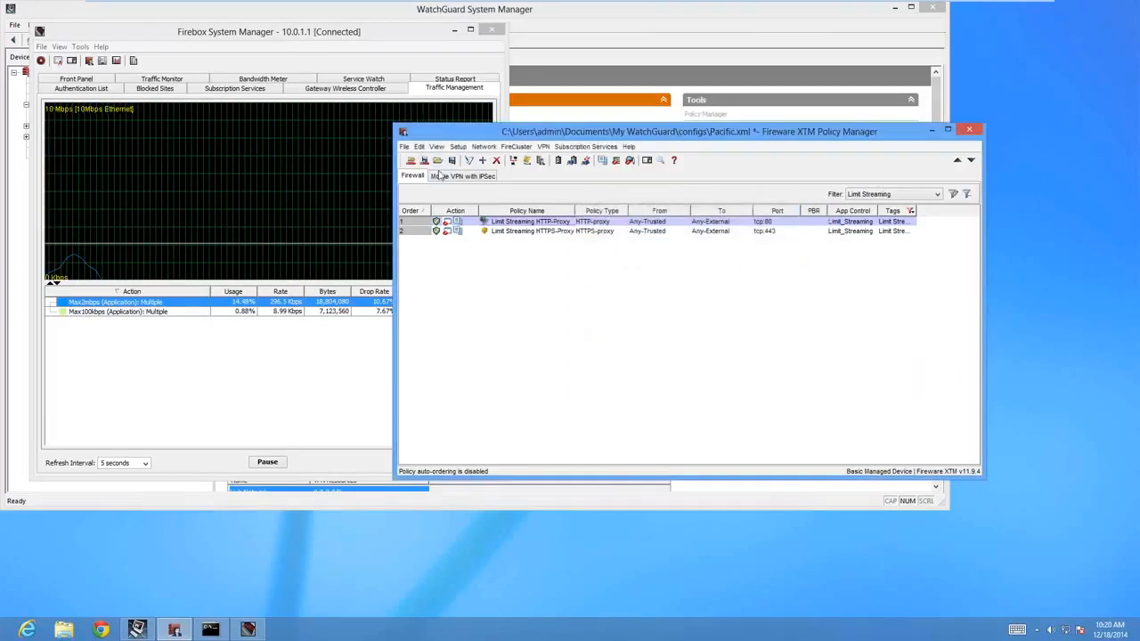
Check the Streaming Media category's action in the Limit_Streaming application control of the Limit Streaming HTTP-Proxy policy.
{"action": "double_click", "coordinate": [552, 222]}
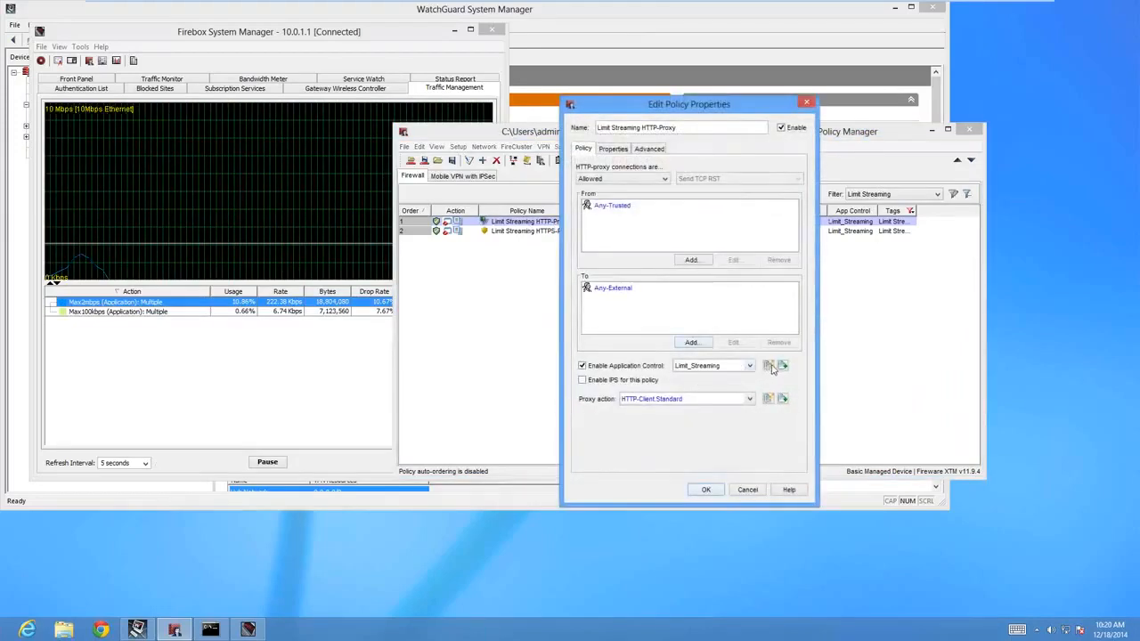
{"action": "left_click", "coordinate": [768, 367]}
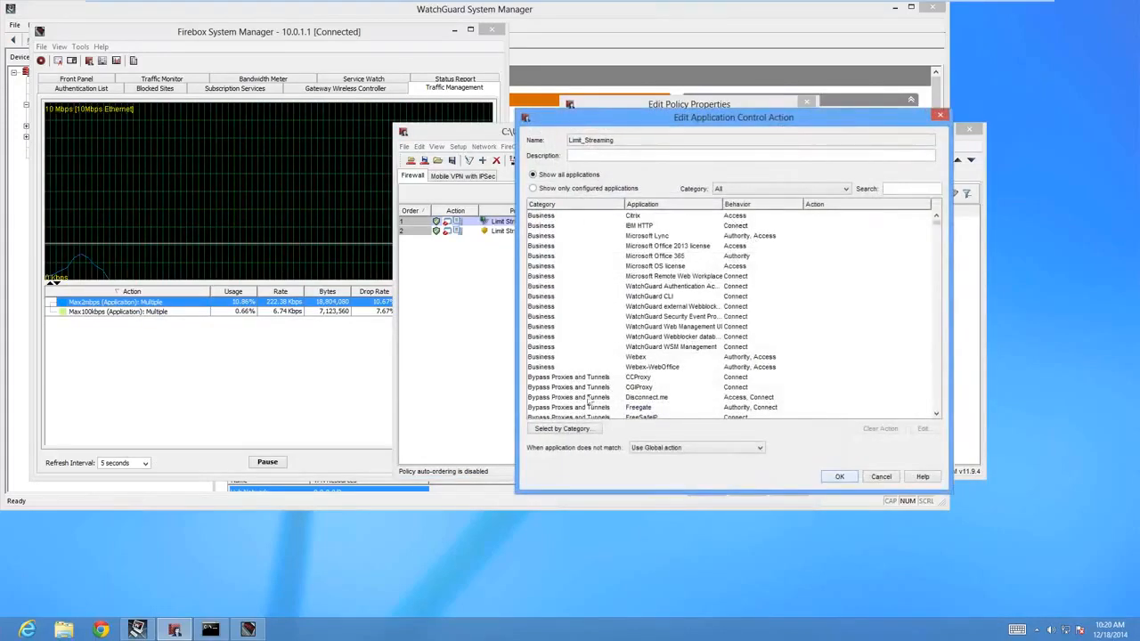
{"action": "left_click", "coordinate": [562, 428]}
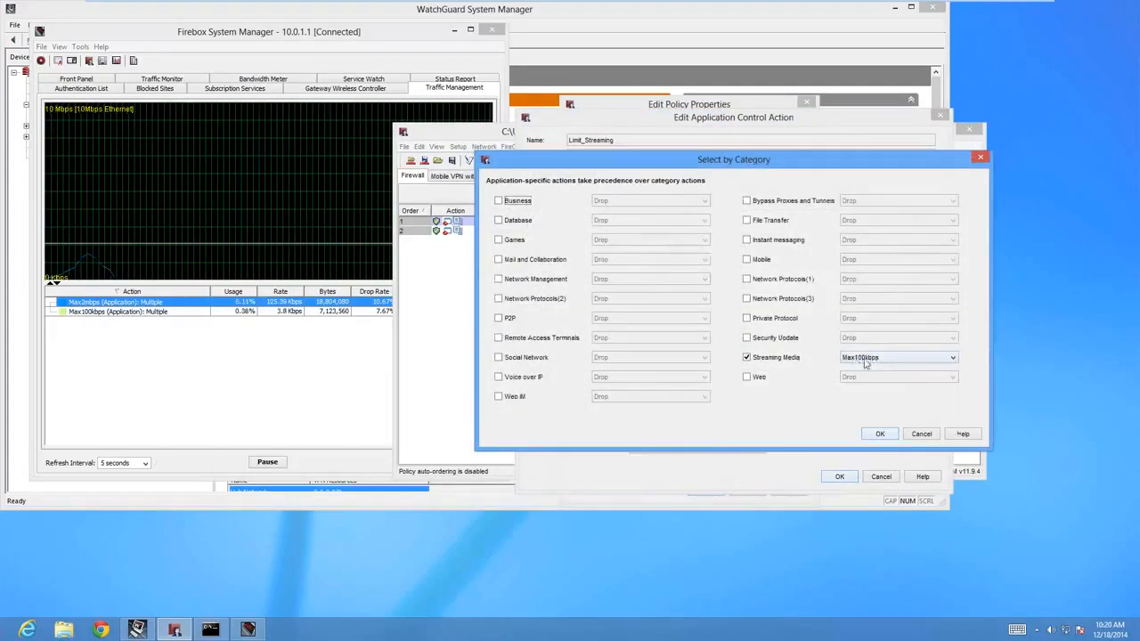
{"action": "left_click", "coordinate": [917, 435]}
Search the Limit_Streaming applications for "pand", review Pandora's configuration, and leave the application control action and policy without changes.
{"action": "left_click", "coordinate": [900, 188]}
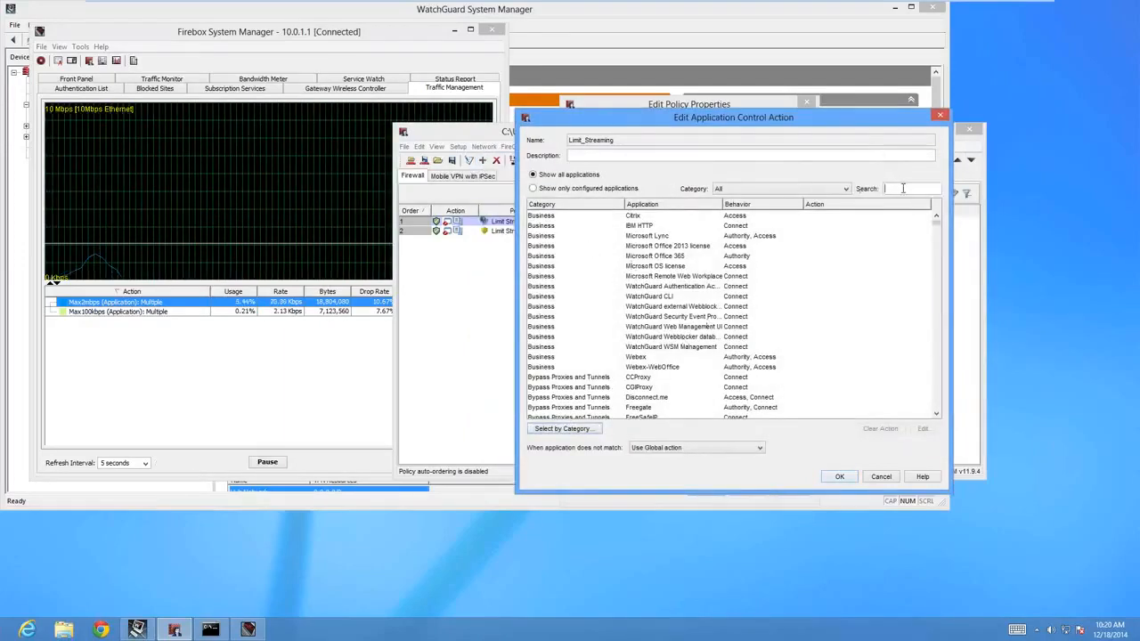
{"action": "type", "text": "ppand"}
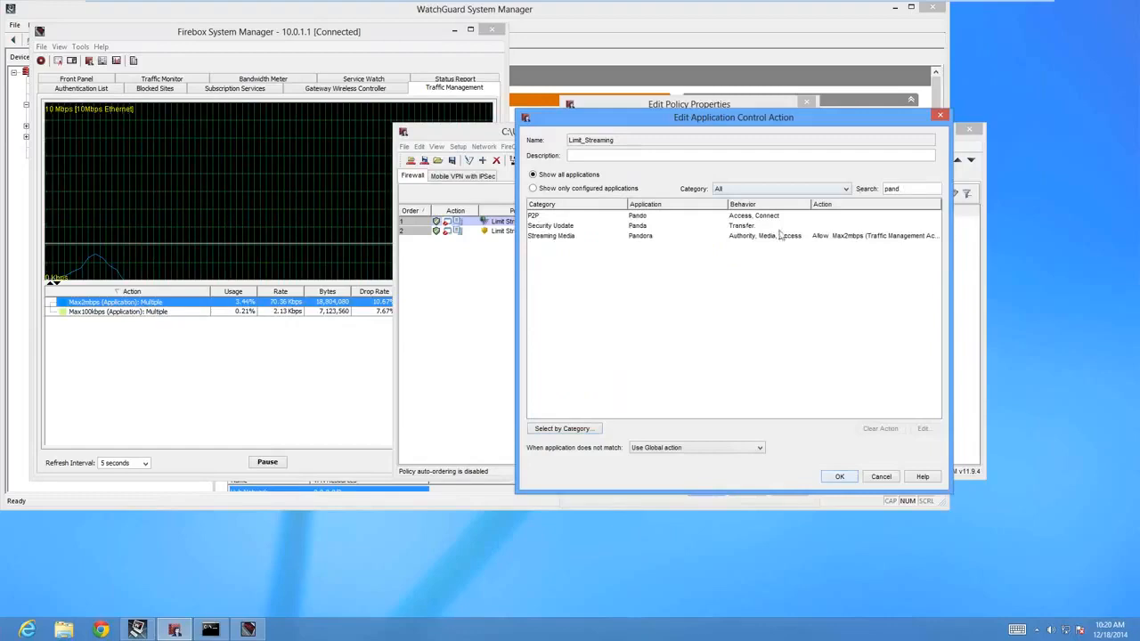
{"action": "double_click", "coordinate": [782, 236]}
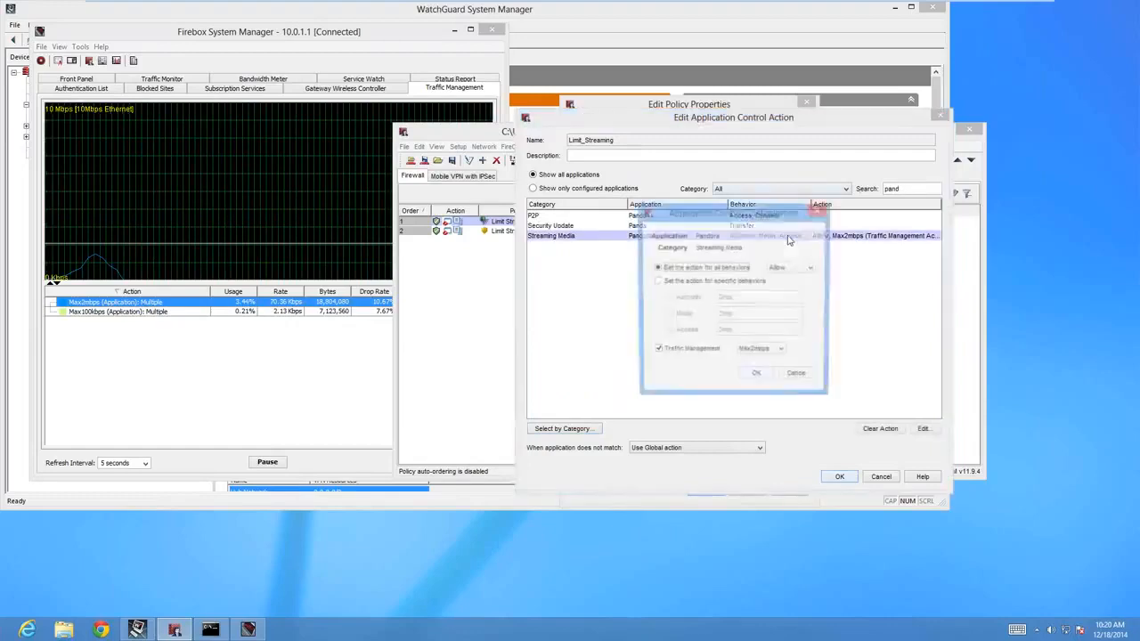
{"action": "left_click", "coordinate": [792, 376]}
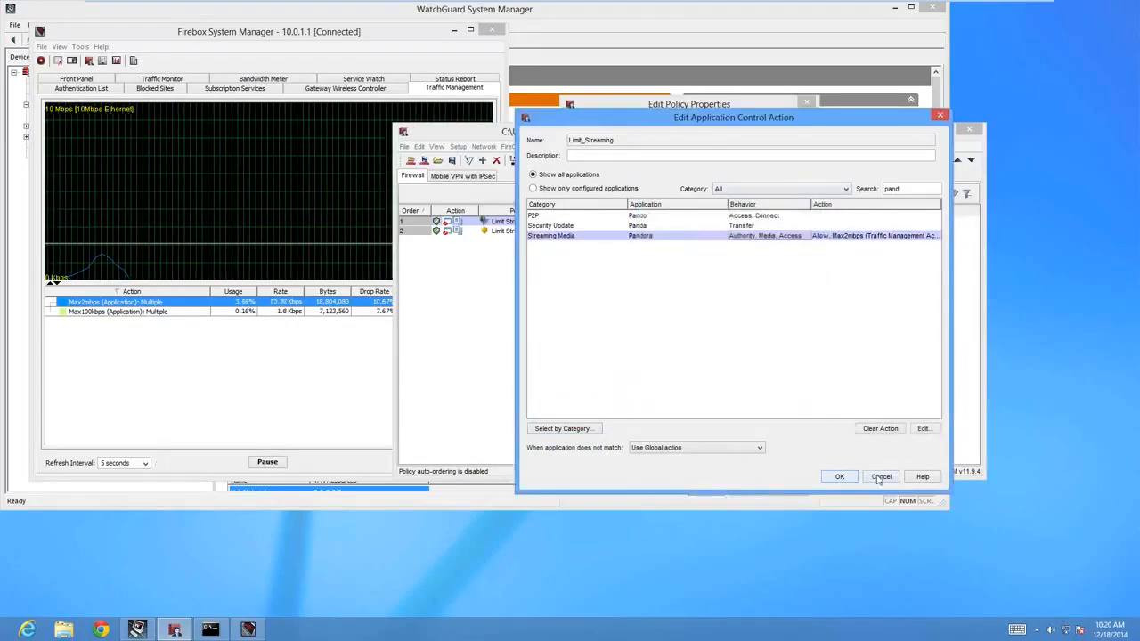
{"action": "left_click", "coordinate": [880, 477]}
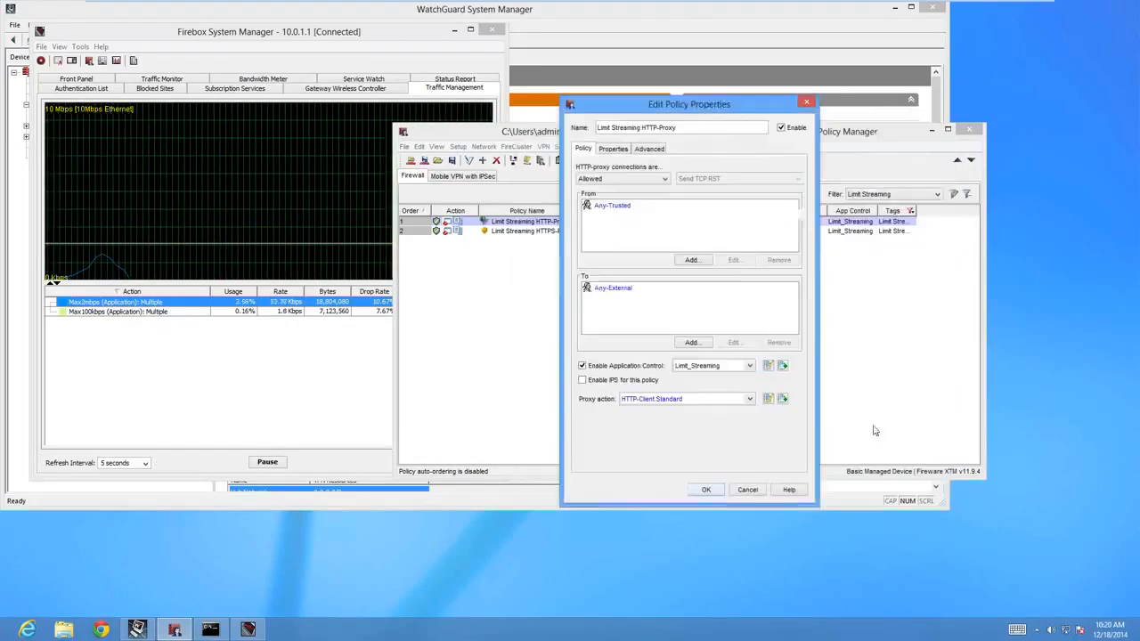
{"action": "left_click", "coordinate": [768, 367]}
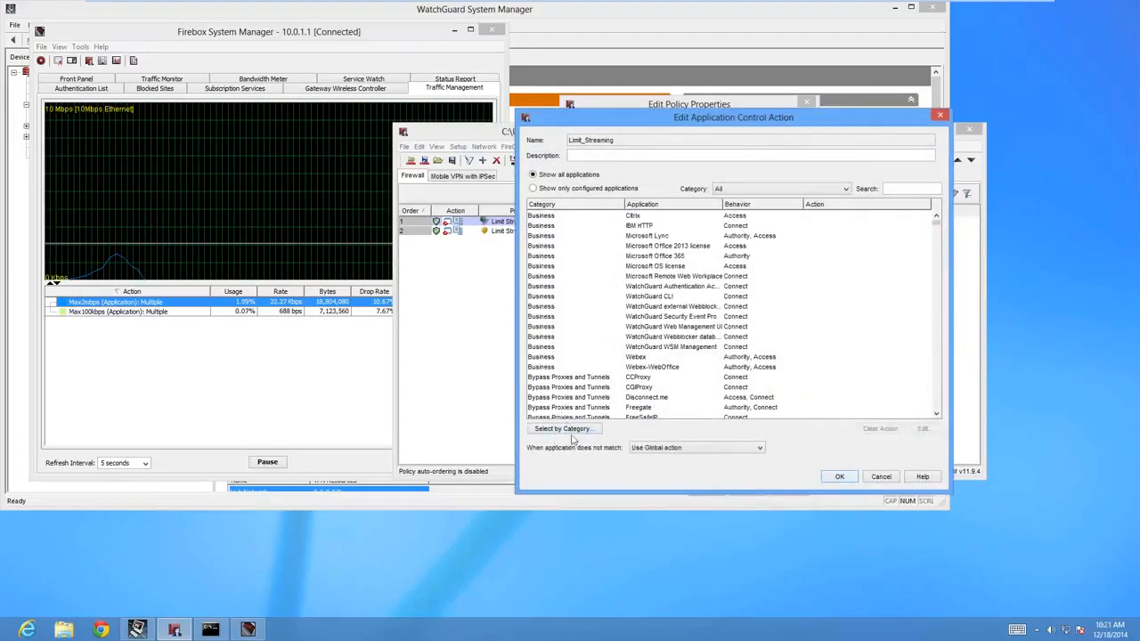
{"action": "left_click", "coordinate": [879, 478]}
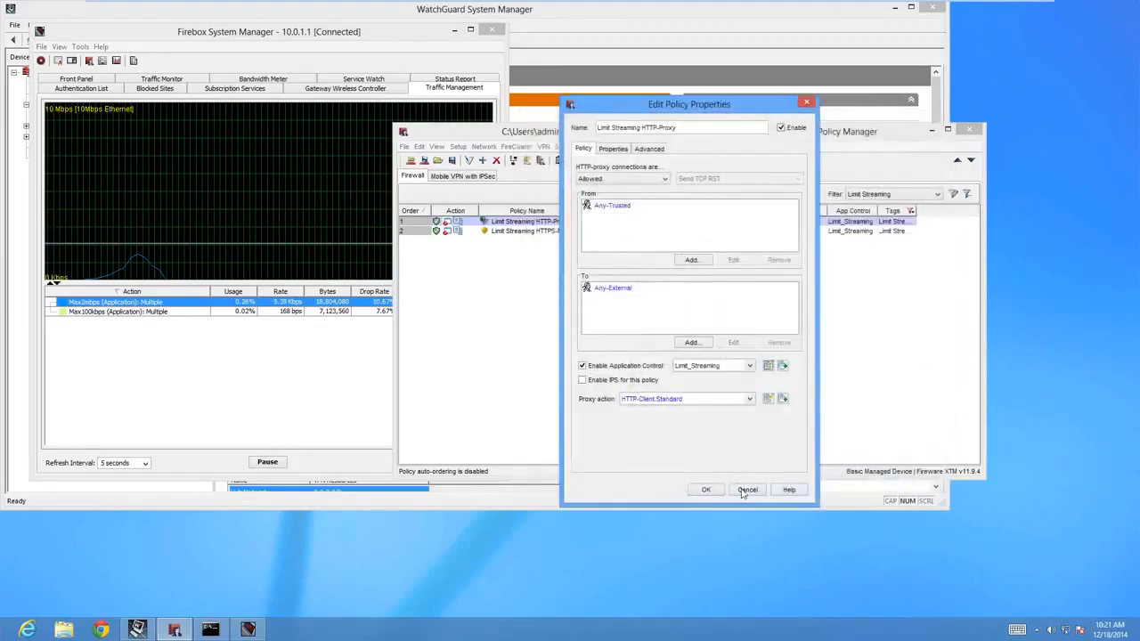
{"action": "left_click", "coordinate": [747, 490]}
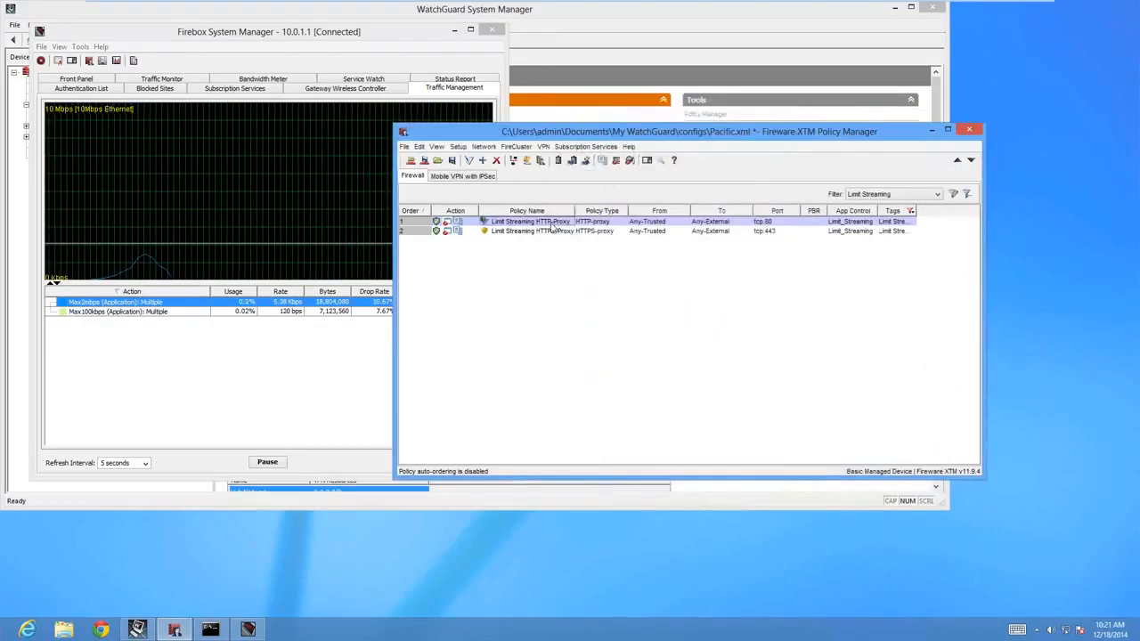
Save the configuration to the Firebox, replacing the existing Pacific.xml, with the comment "Adjusted traffic management".
{"action": "left_click", "coordinate": [424, 161]}
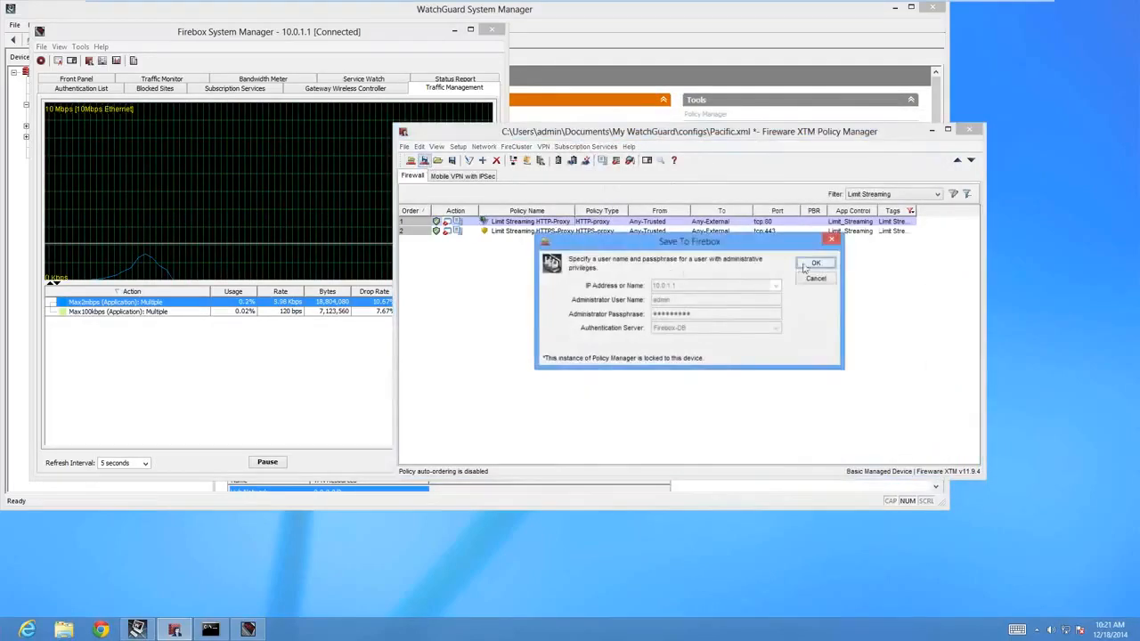
{"action": "left_click", "coordinate": [812, 265]}
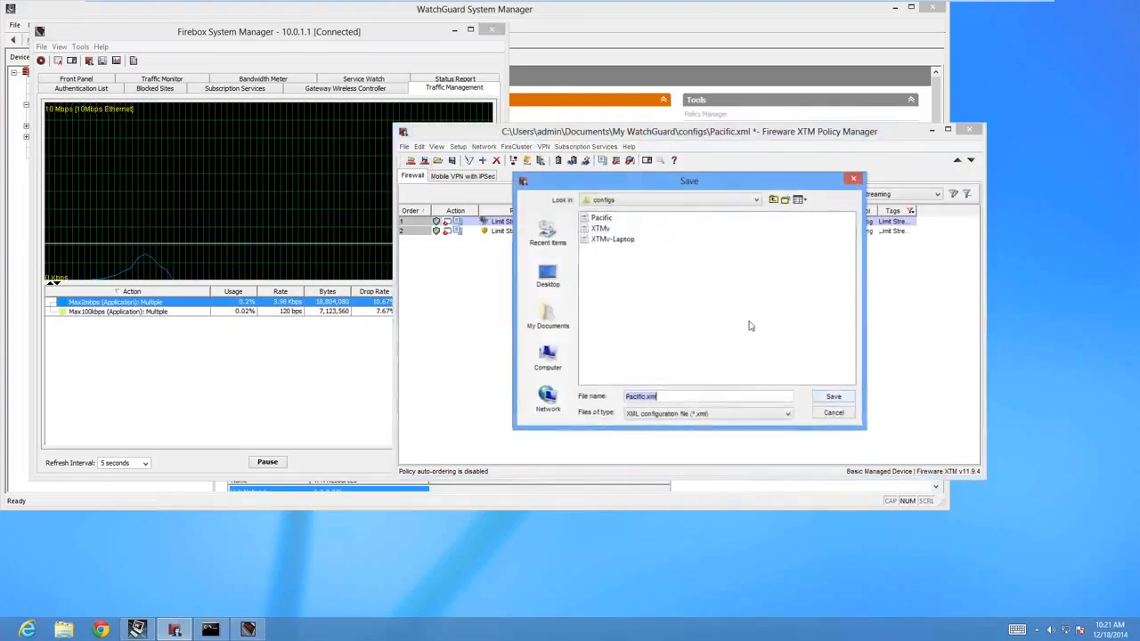
{"action": "left_click", "coordinate": [826, 396]}
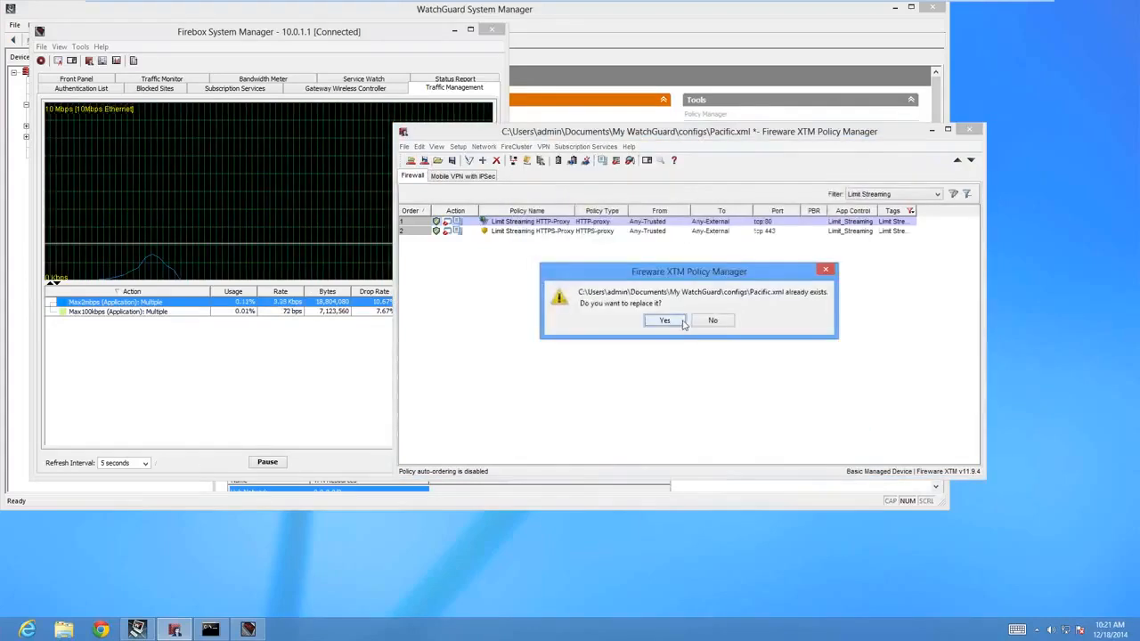
{"action": "left_click", "coordinate": [681, 321]}
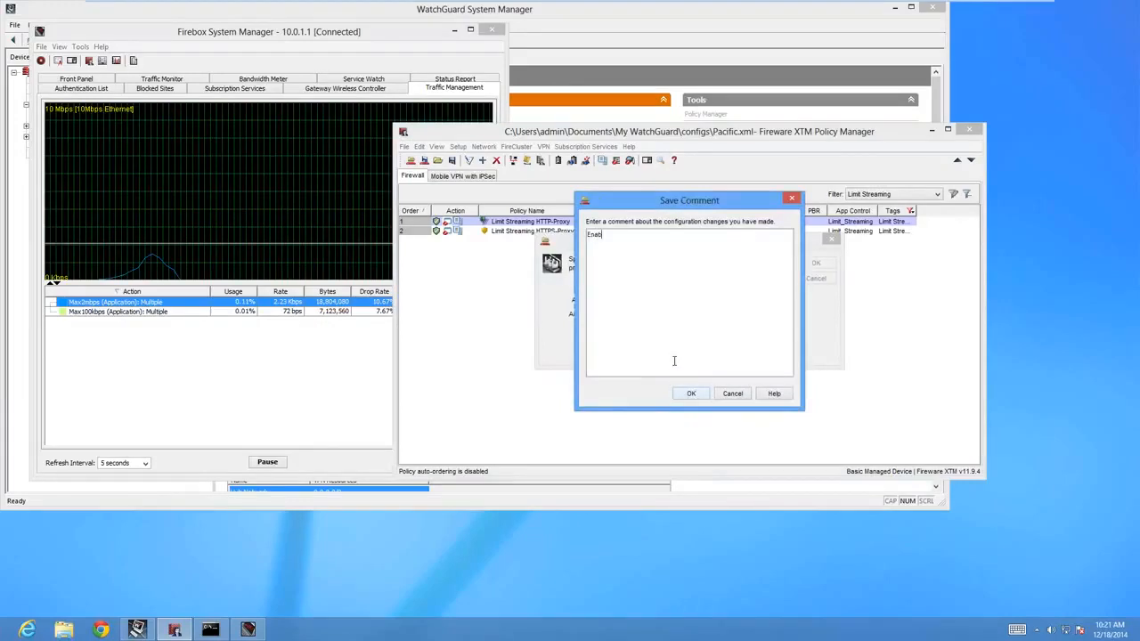
{"action": "type", "text": "Adjusted "}
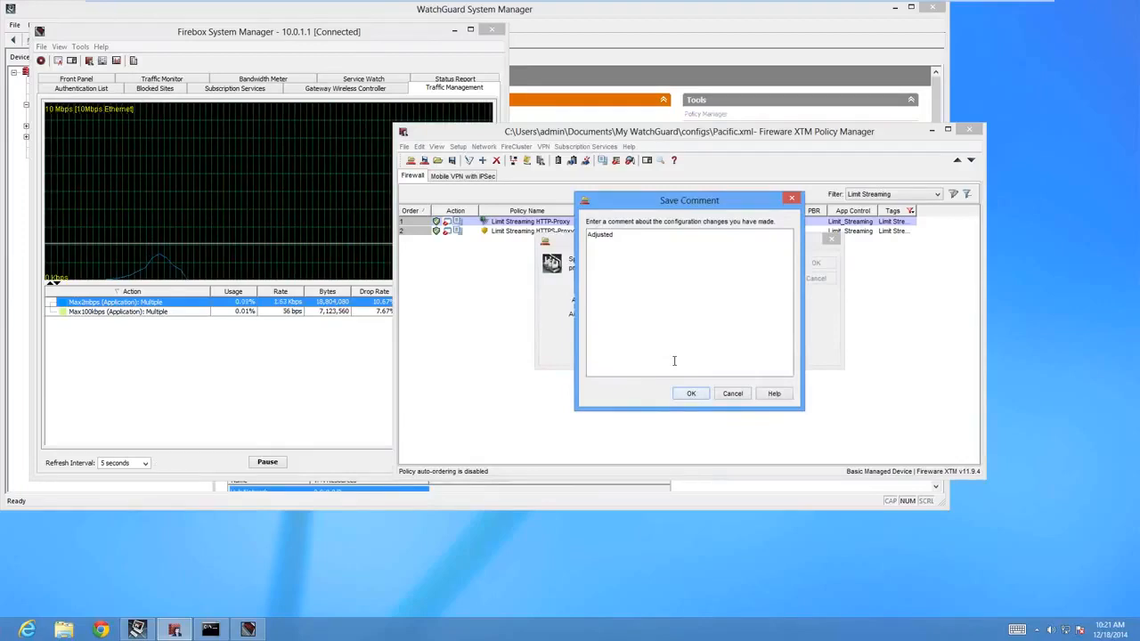
{"action": "type", "text": "traffic management"}
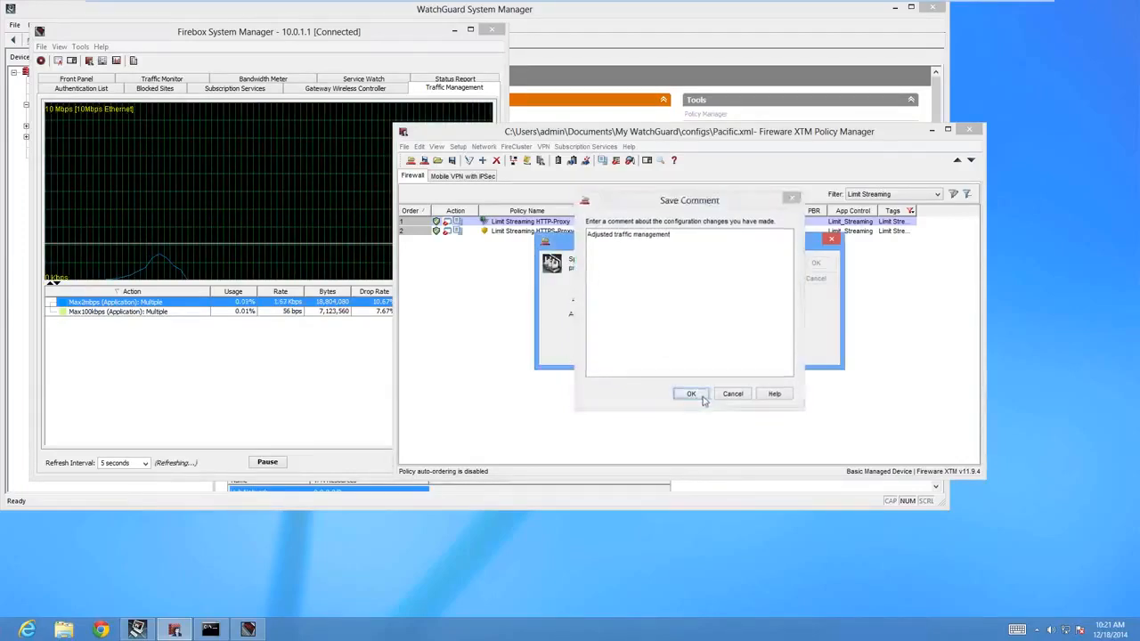
{"action": "left_click", "coordinate": [692, 394]}
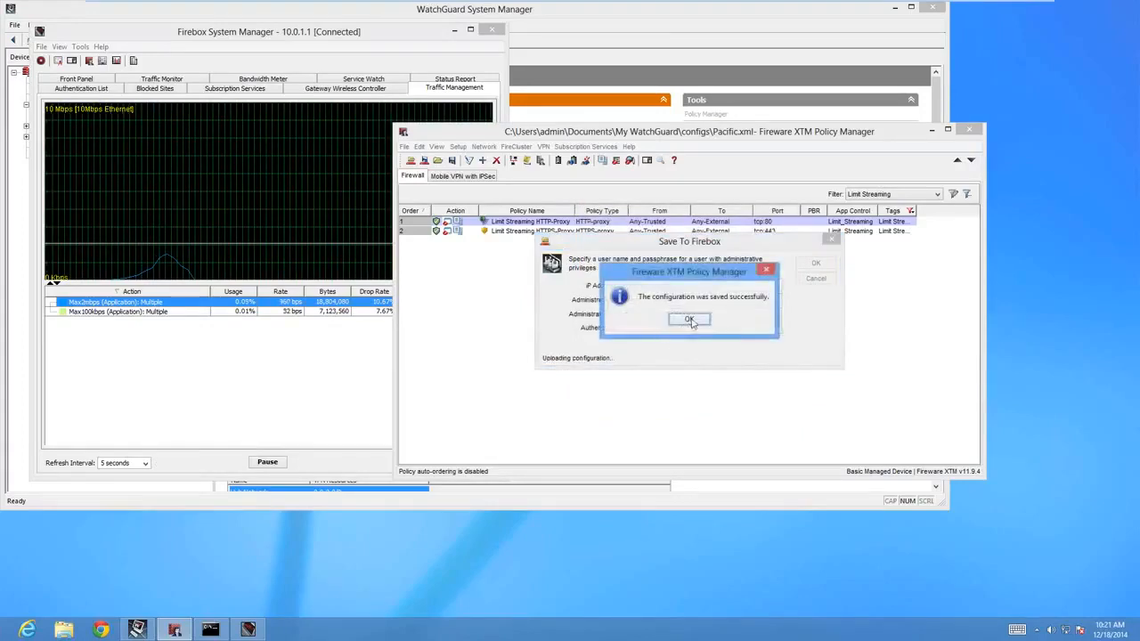
{"action": "left_click", "coordinate": [691, 321]}
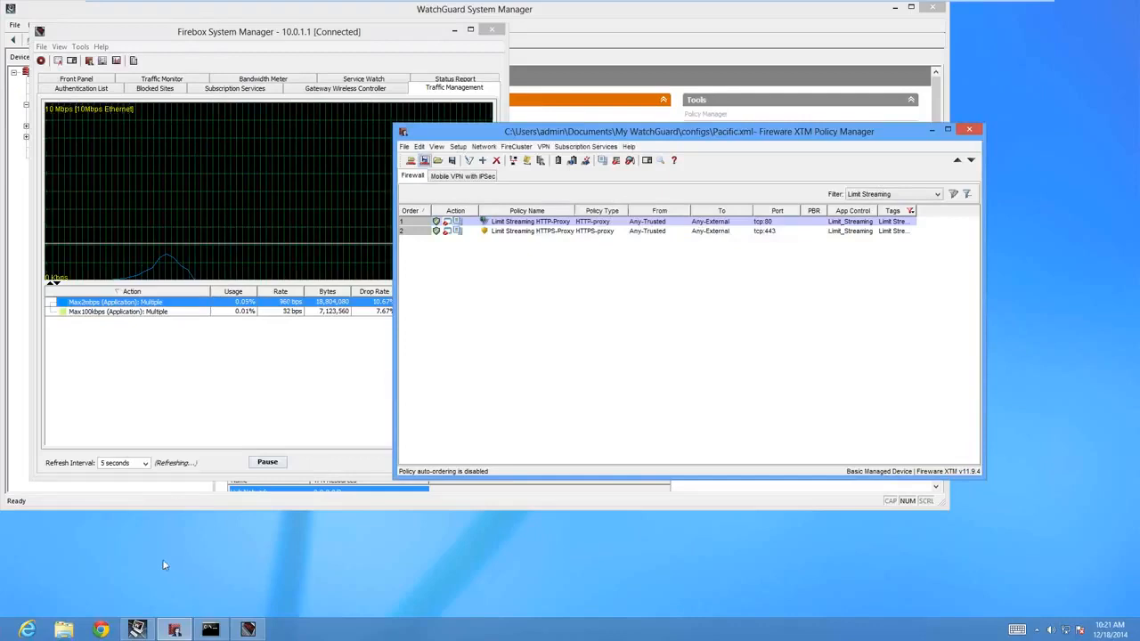
{"action": "left_click", "coordinate": [104, 629]}
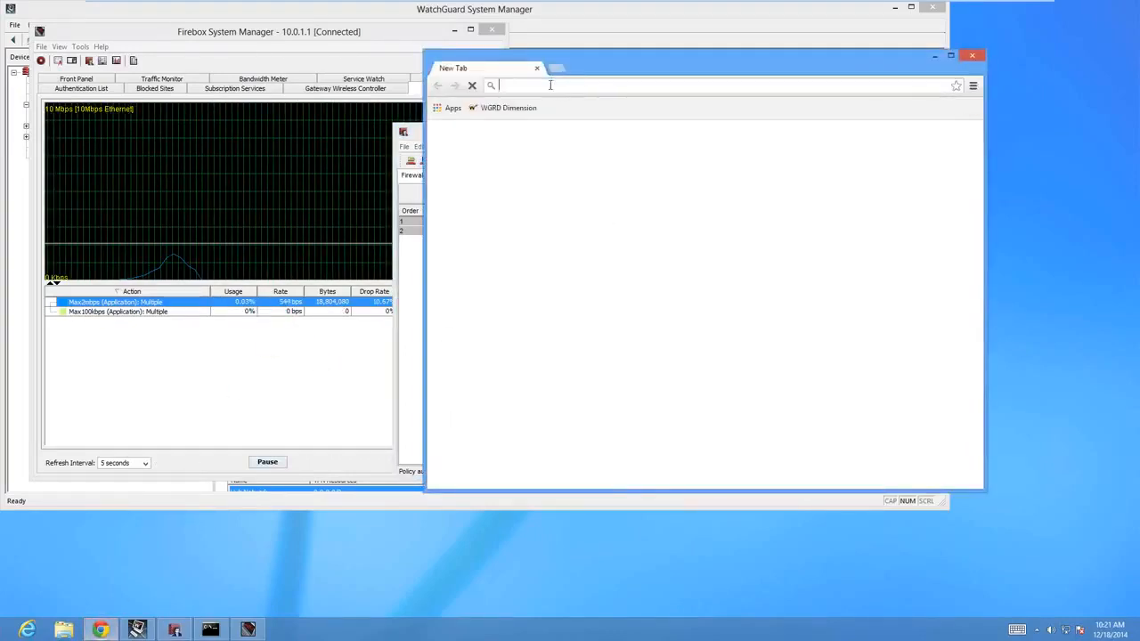
{"action": "type", "text": "www.pandora.com"}
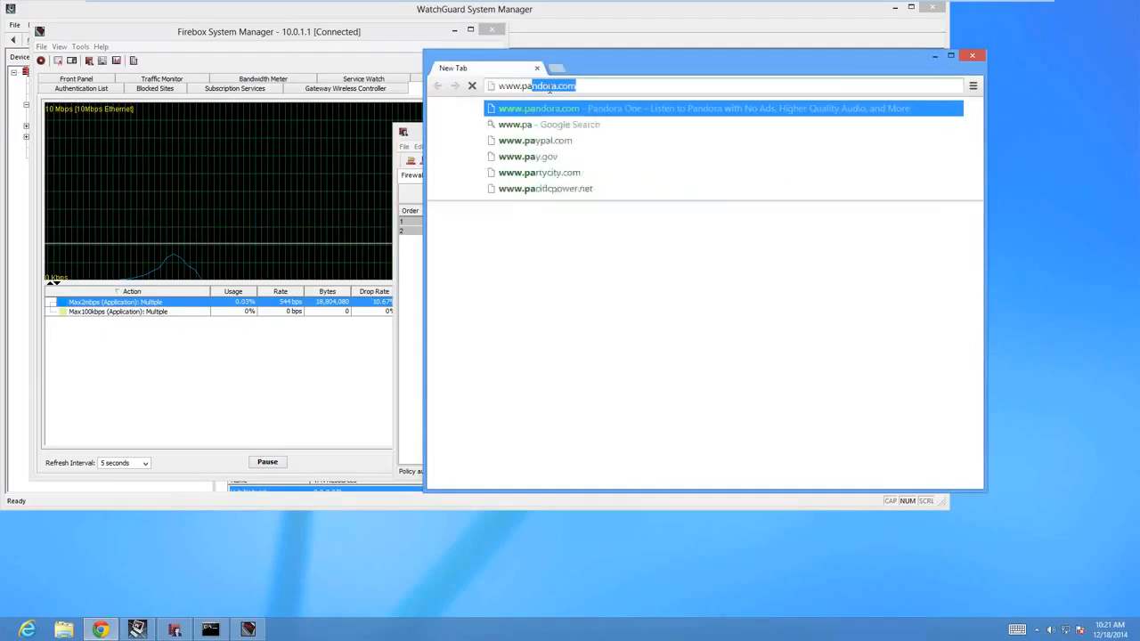
{"action": "key", "text": "Return"}
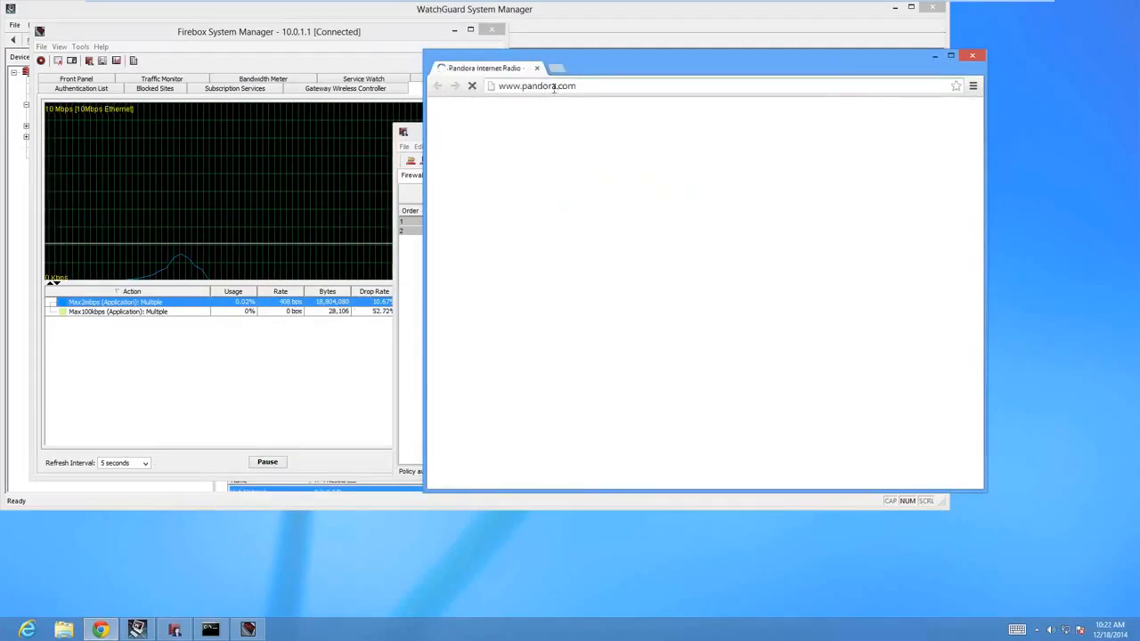
{"action": "left_click", "coordinate": [553, 86]}
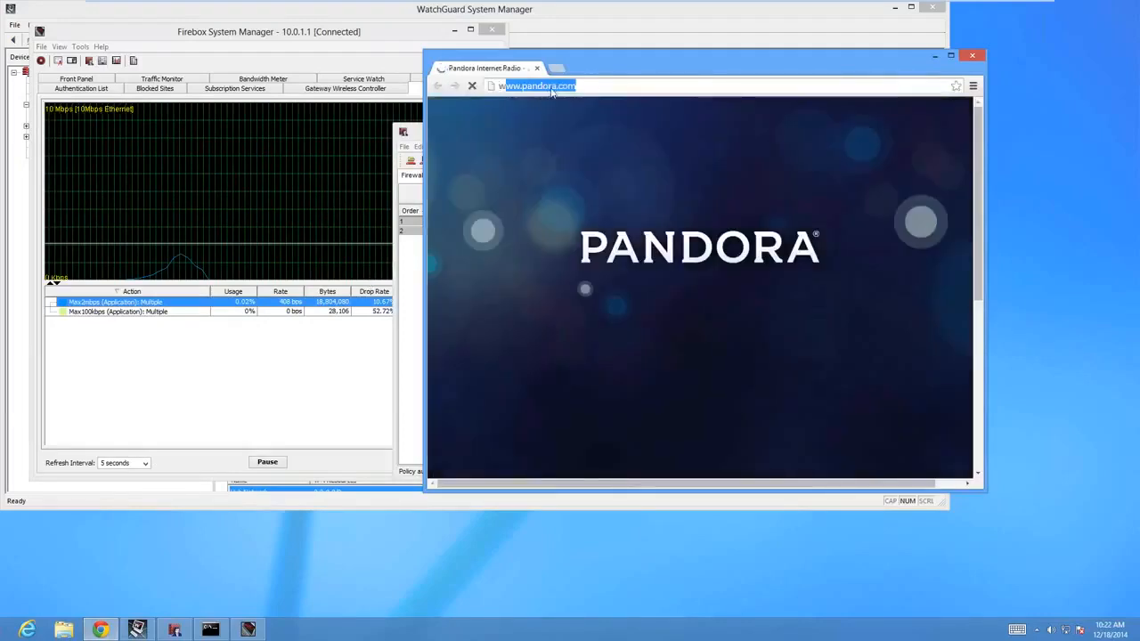
{"action": "type", "text": "www.r"}
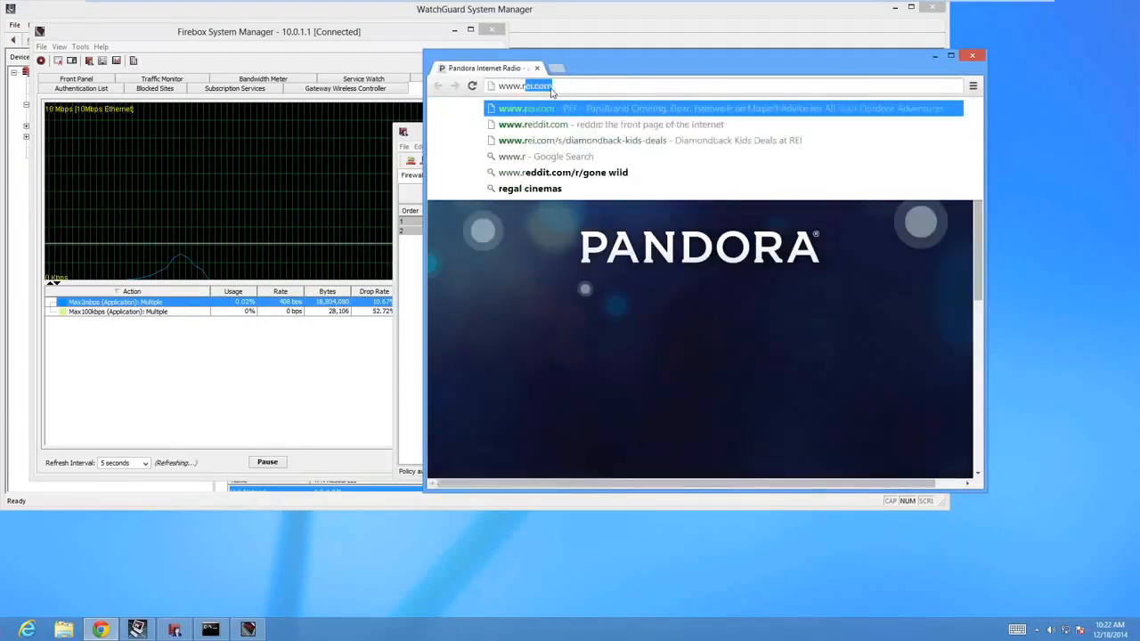
{"action": "type", "text": "ei.c"}
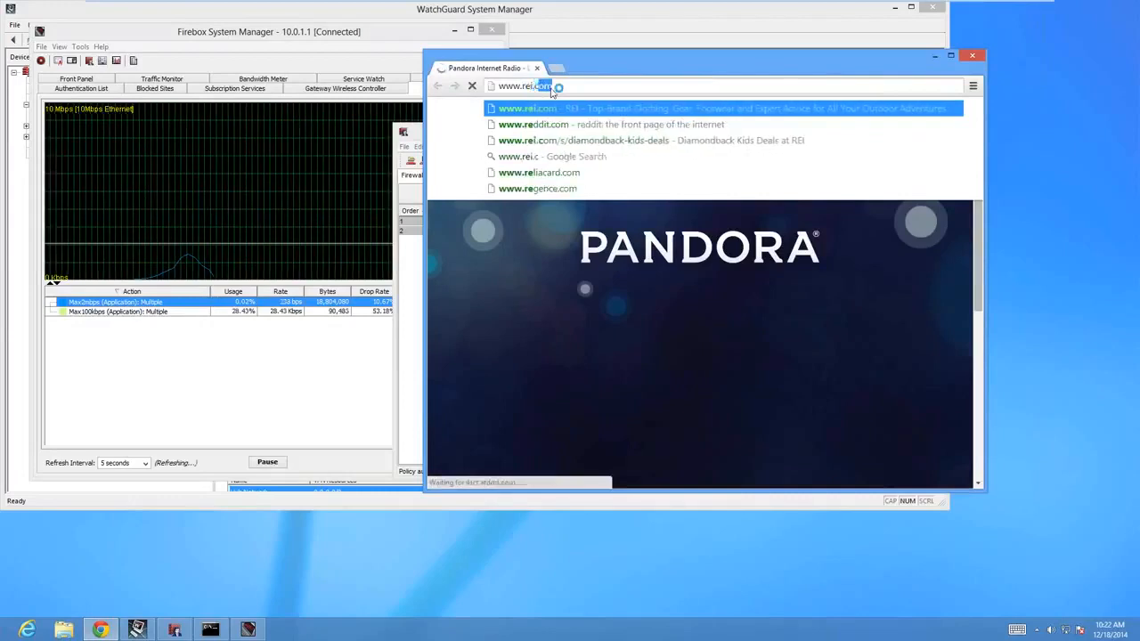
{"action": "key", "text": "Escape"}
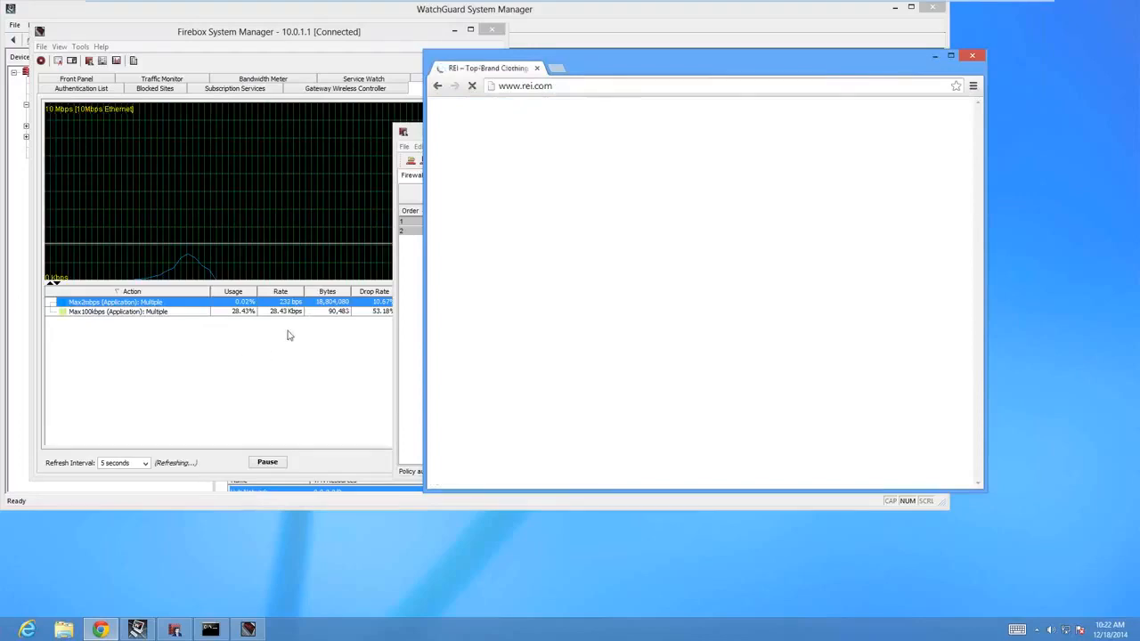
{"action": "left_click", "coordinate": [279, 321]}
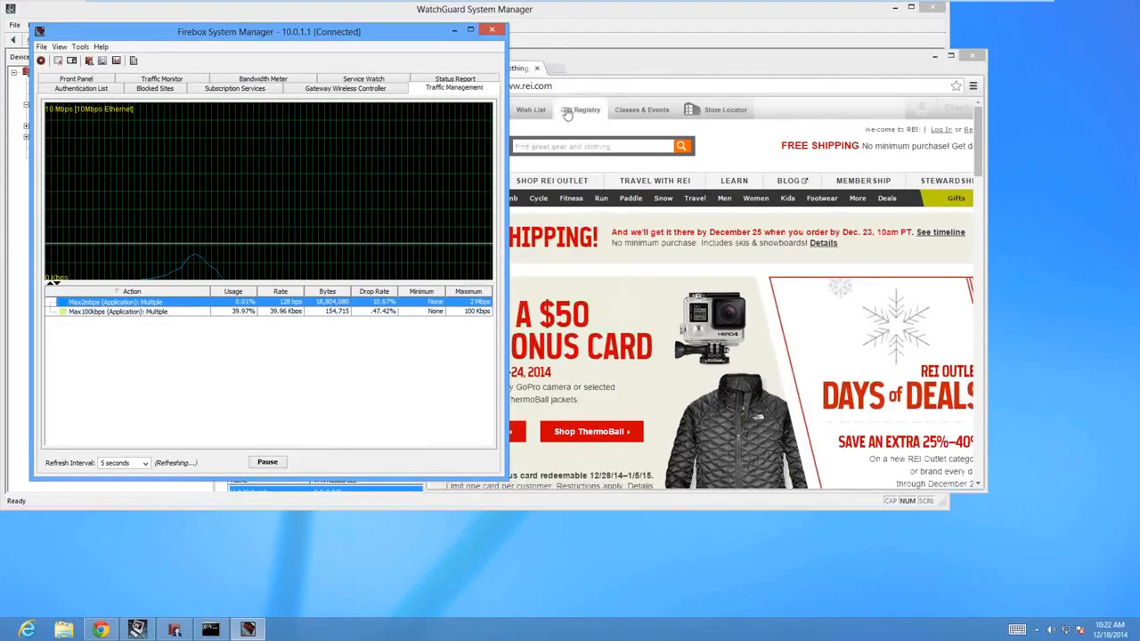
{"action": "left_click_drag", "start_coordinate": [639, 75], "coordinate": [672, 76]}
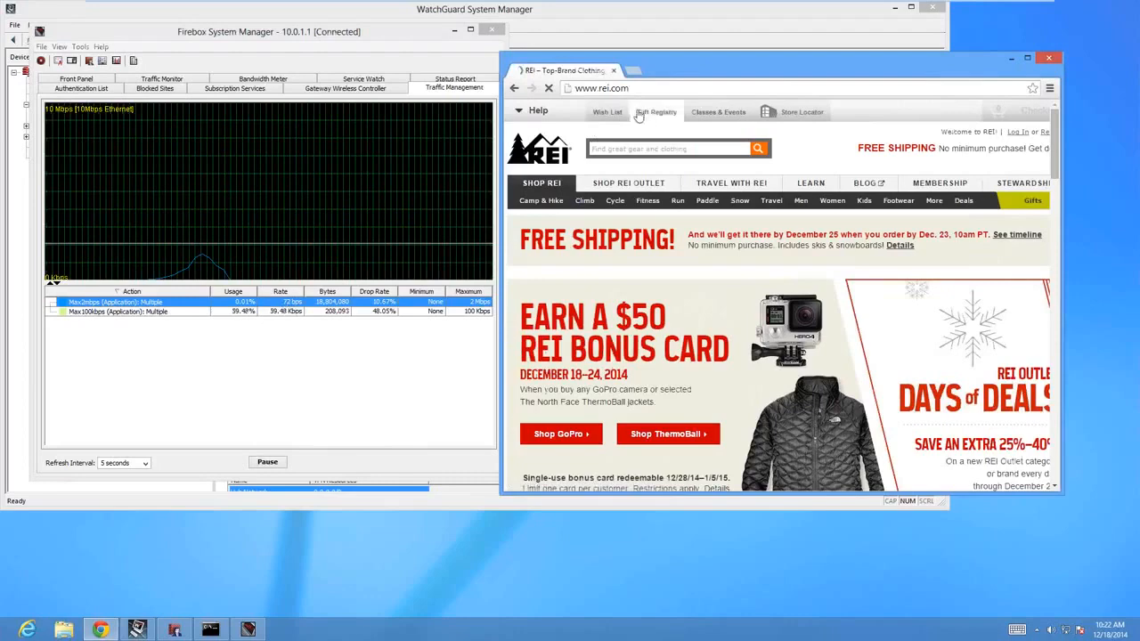
{"action": "left_click", "coordinate": [614, 91]}
{"action": "type", "text": "www."}
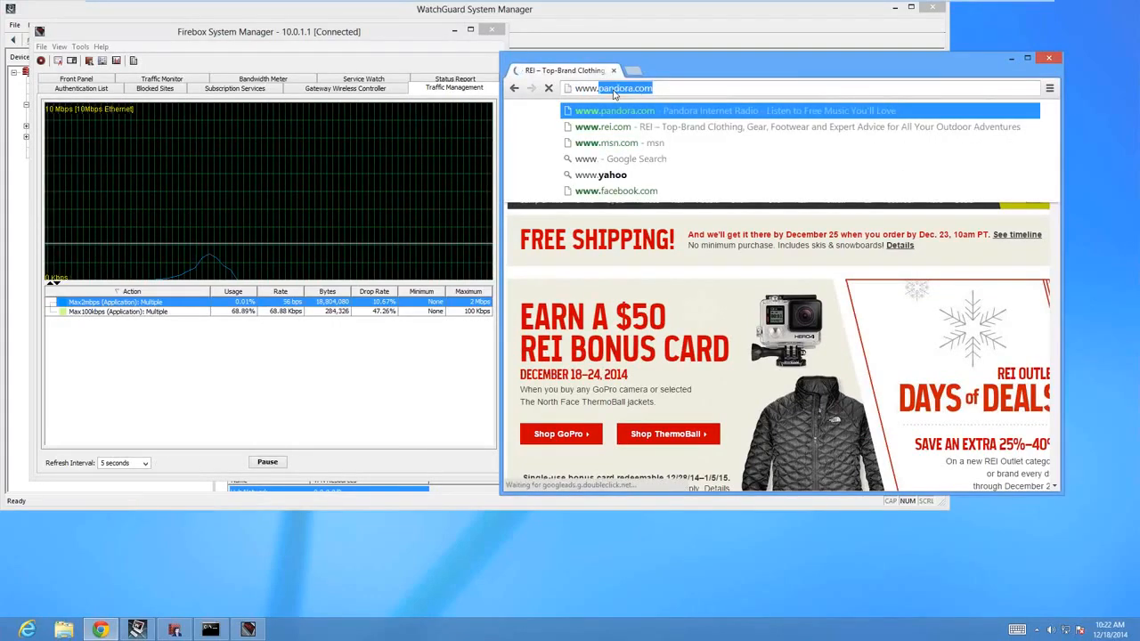
{"action": "type", "text": "cnn.com"}
{"action": "key", "text": "Return"}
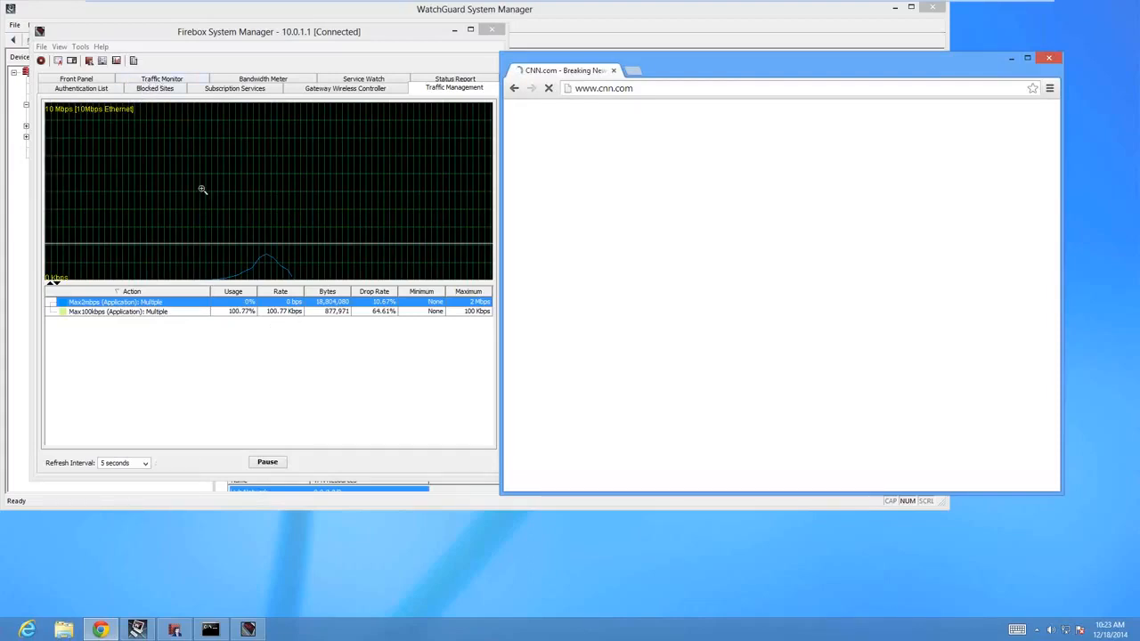
View the live Traffic Monitor log in Firebox System Manager and pause it, dismissing the browser's unresponsive-page notice.
{"action": "left_click", "coordinate": [173, 81]}
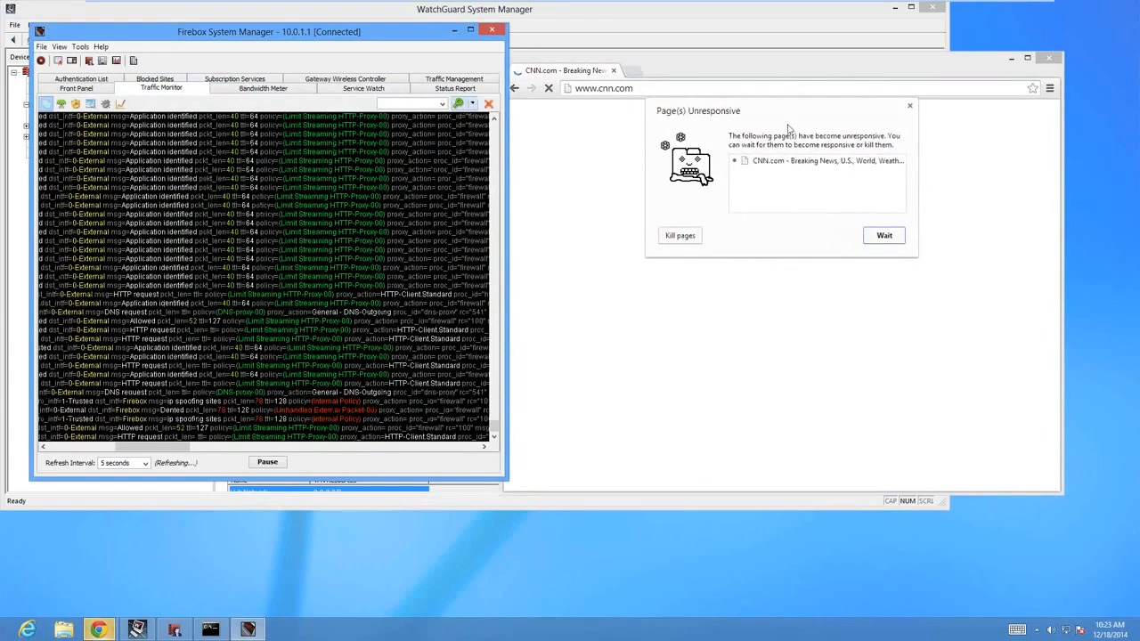
{"action": "left_click", "coordinate": [910, 108]}
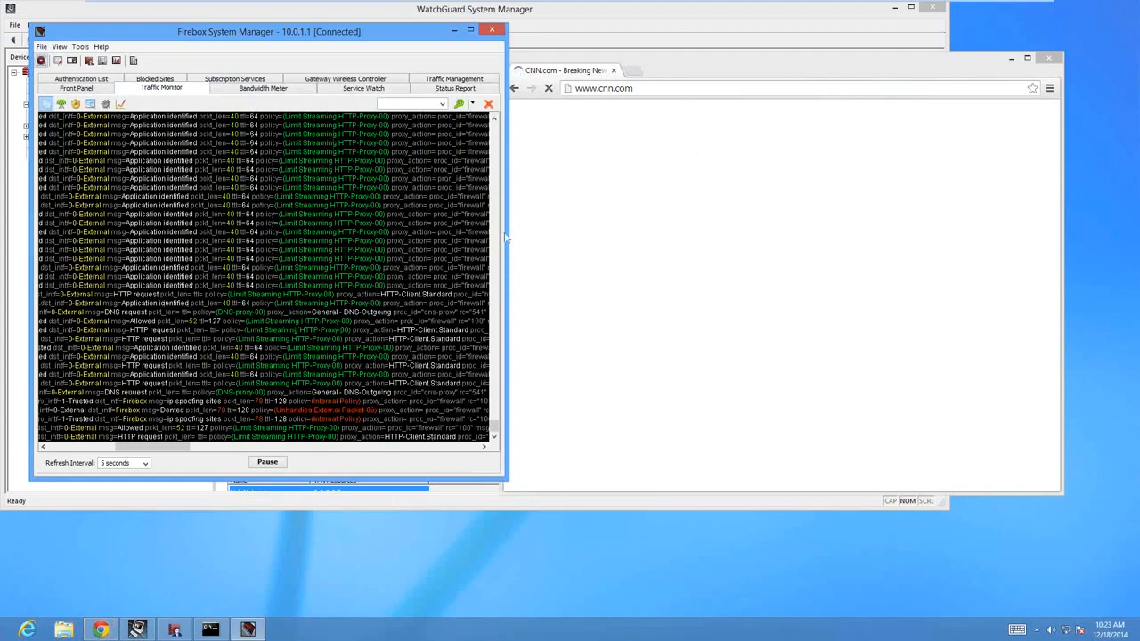
{"action": "left_click", "coordinate": [460, 418]}
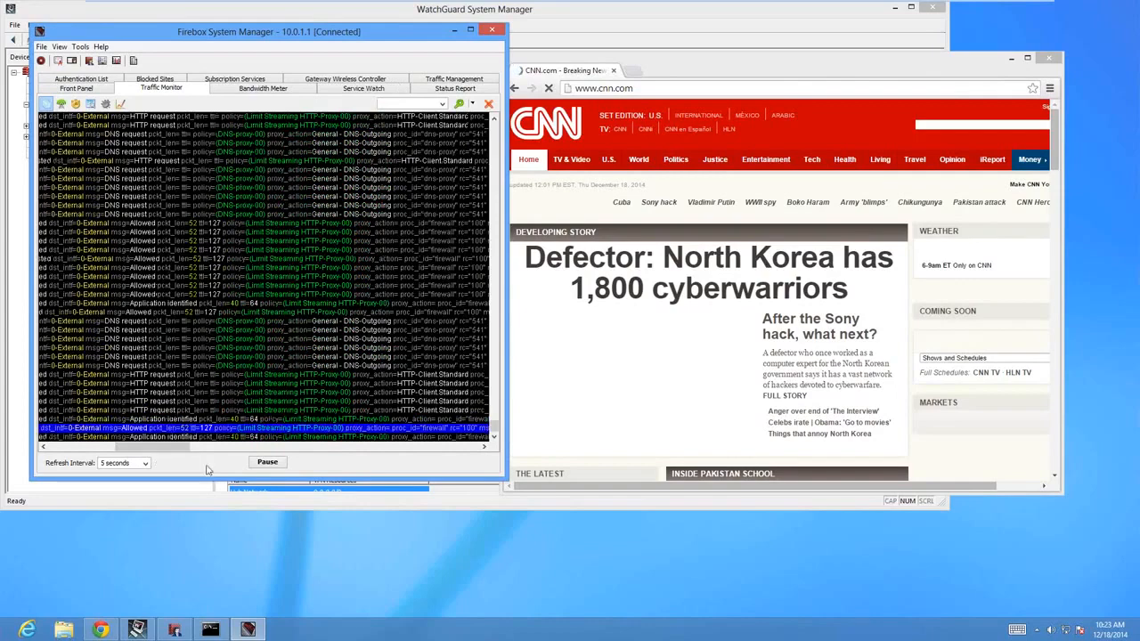
{"action": "left_click", "coordinate": [267, 462]}
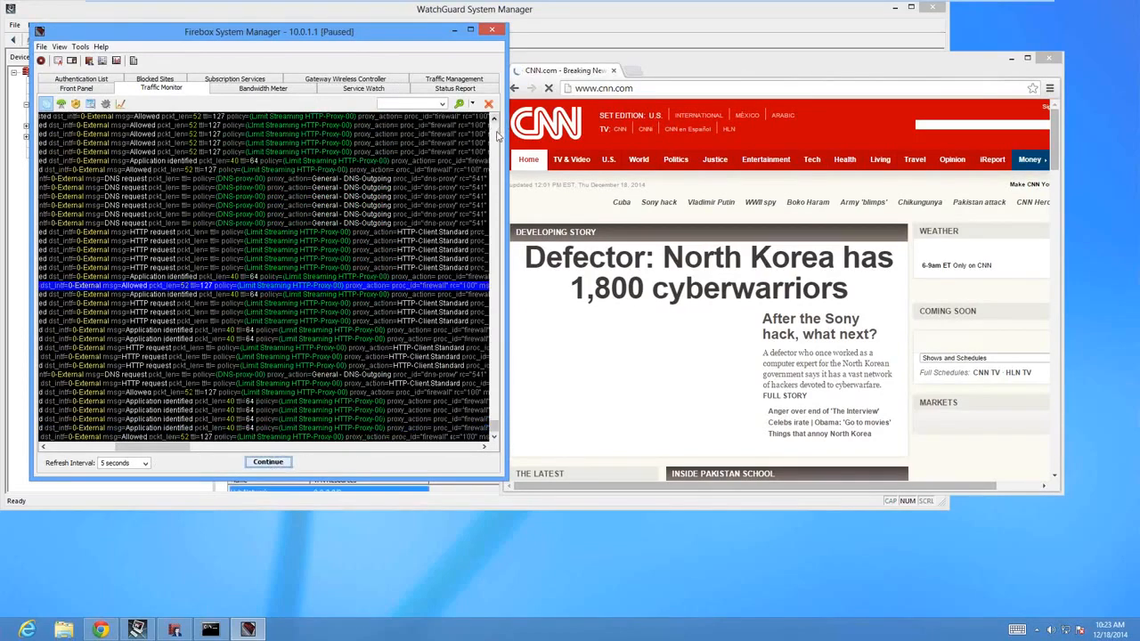
Examine the application name and category details of an "Application identified" entry in the paused traffic log.
{"action": "left_click", "coordinate": [211, 152]}
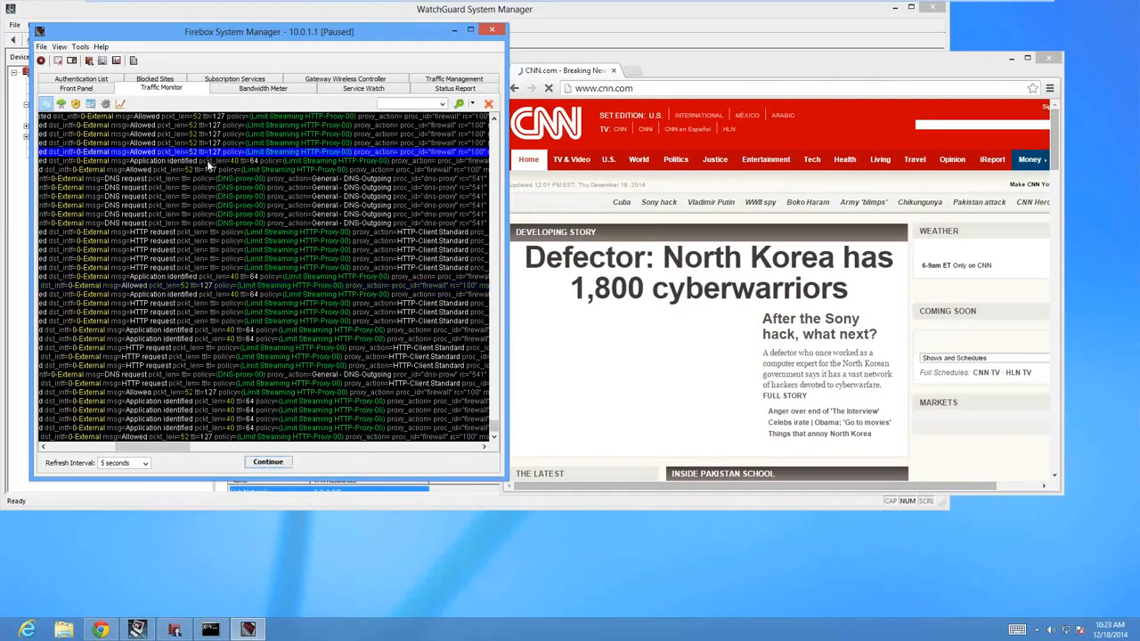
{"action": "left_click", "coordinate": [211, 161]}
{"action": "left_click_drag", "start_coordinate": [146, 450], "coordinate": [266, 447]}
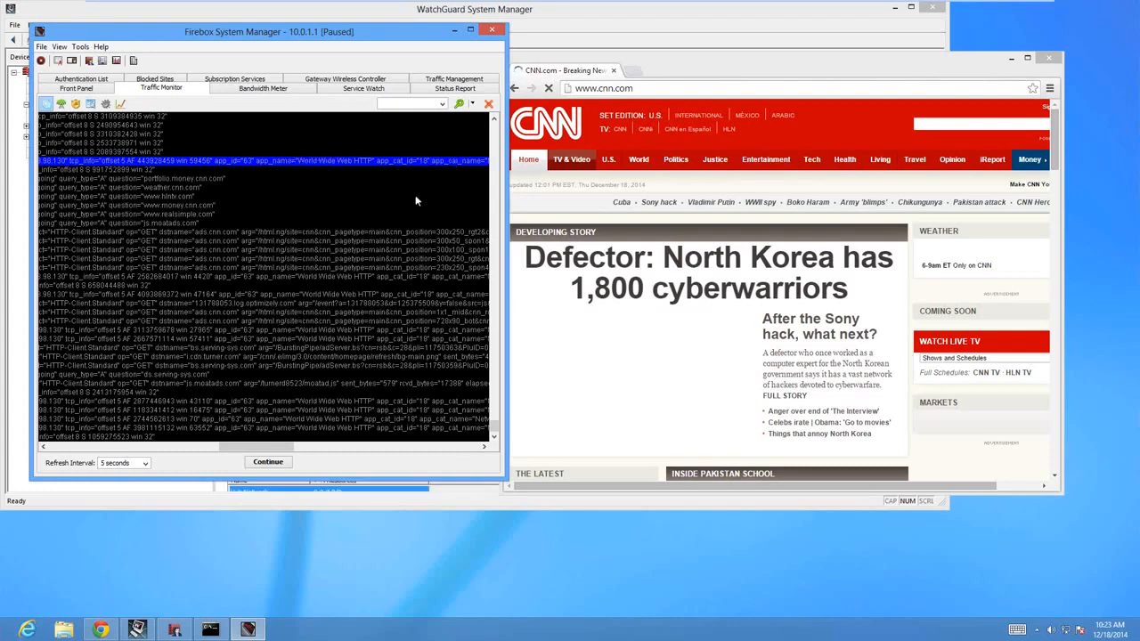
{"action": "left_click_drag", "start_coordinate": [277, 450], "coordinate": [299, 450]}
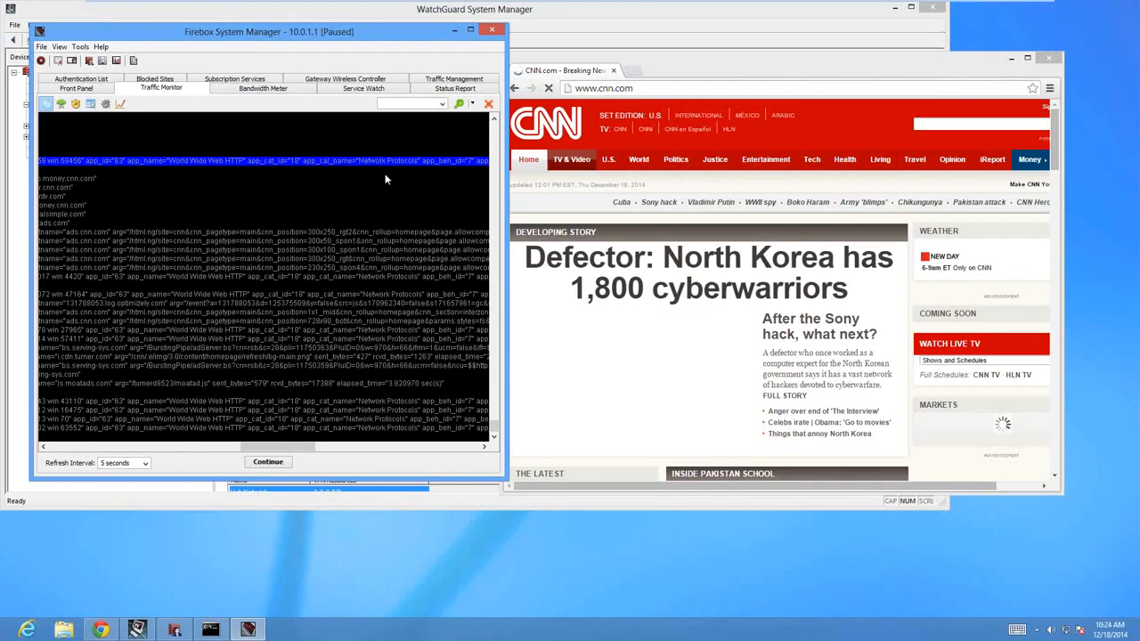
{"action": "left_click", "coordinate": [268, 461]}
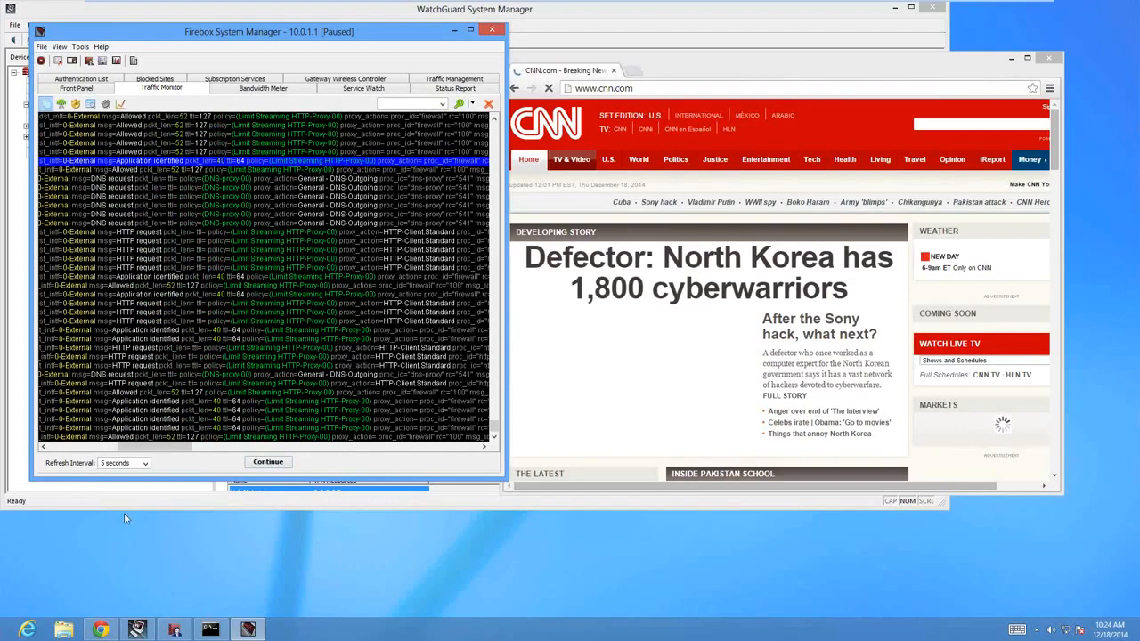
Close the browser and, in Policy Manager, set the Max100kbps traffic management action's maximum bandwidth to 1 Mbps.
{"action": "left_click", "coordinate": [656, 71]}
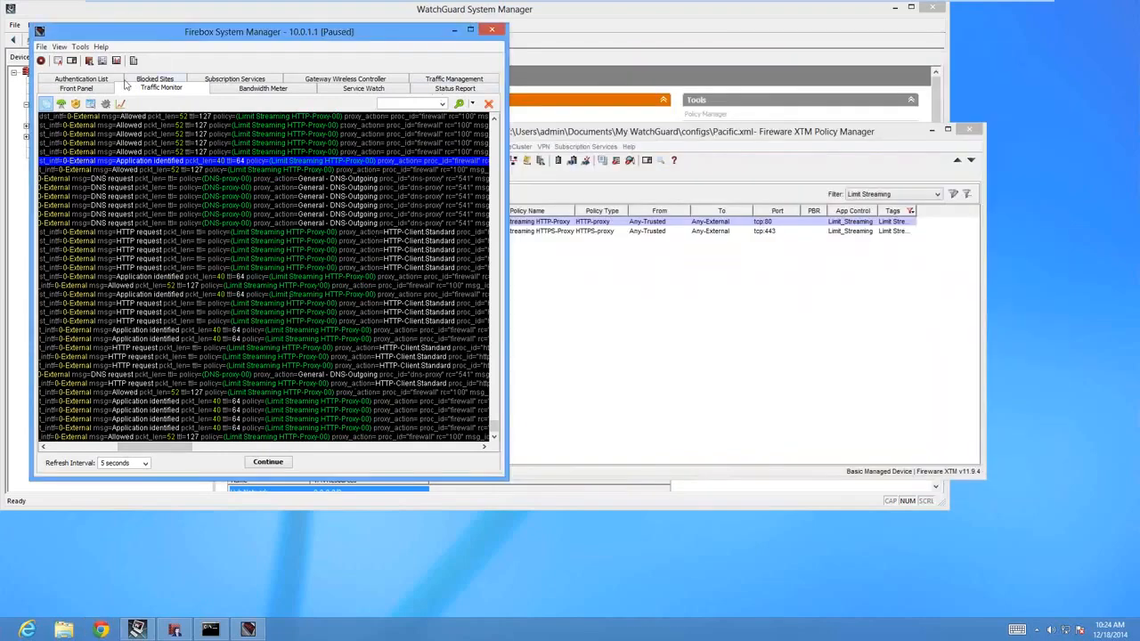
{"action": "left_click", "coordinate": [595, 373]}
{"action": "left_click", "coordinate": [457, 146]}
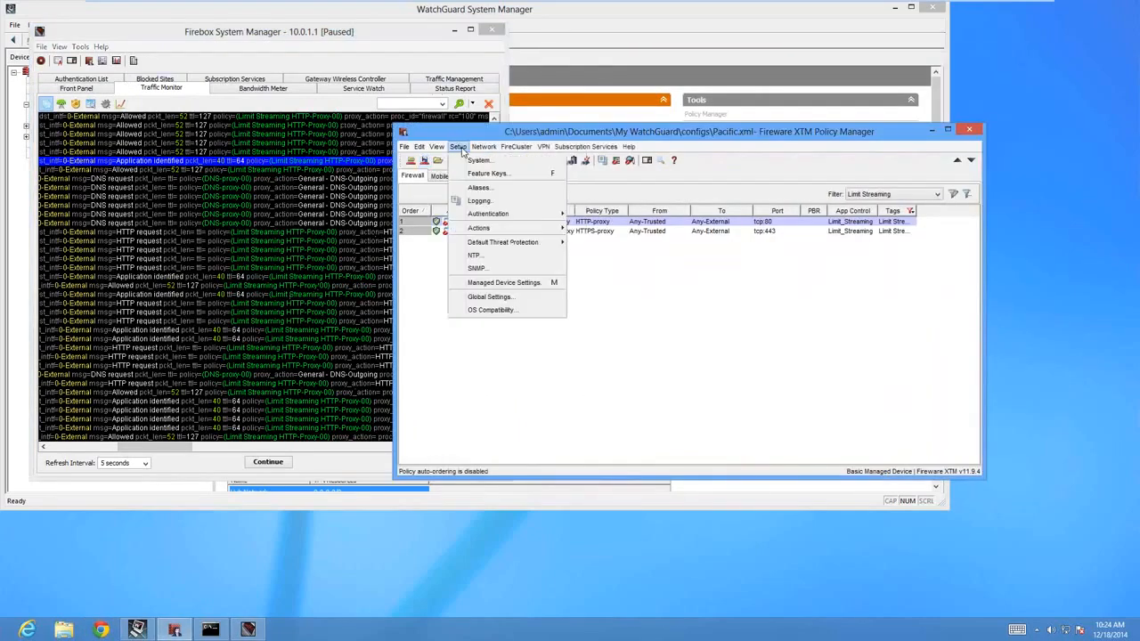
{"action": "mouse_move", "coordinate": [502, 233]}
{"action": "left_click", "coordinate": [613, 228]}
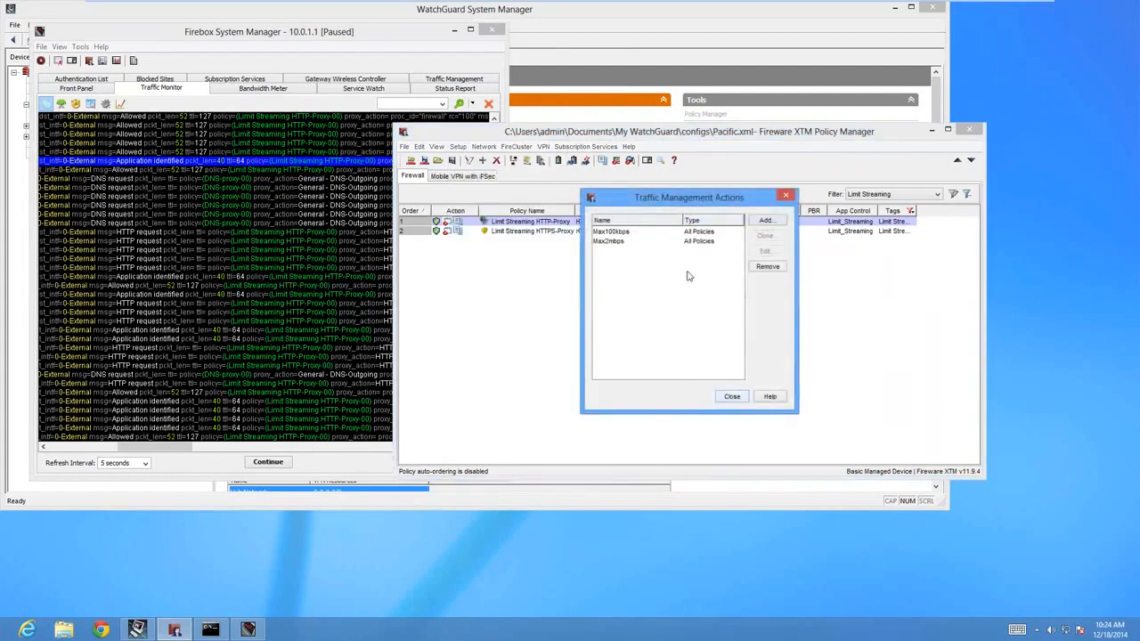
{"action": "double_click", "coordinate": [641, 231]}
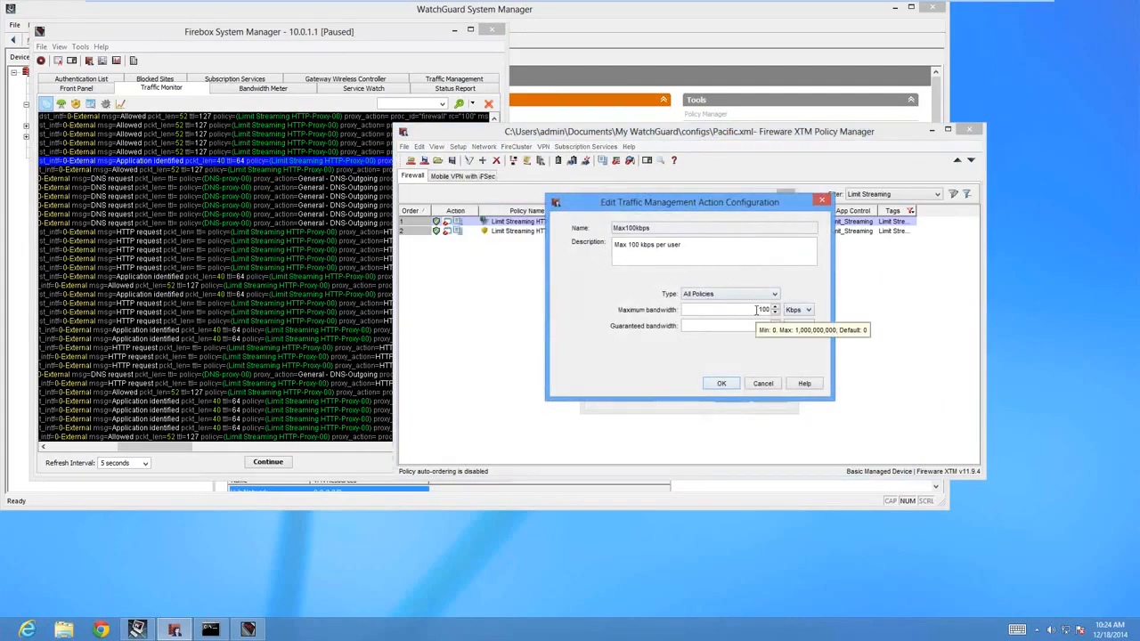
{"action": "left_click", "coordinate": [797, 309]}
{"action": "left_click", "coordinate": [793, 332]}
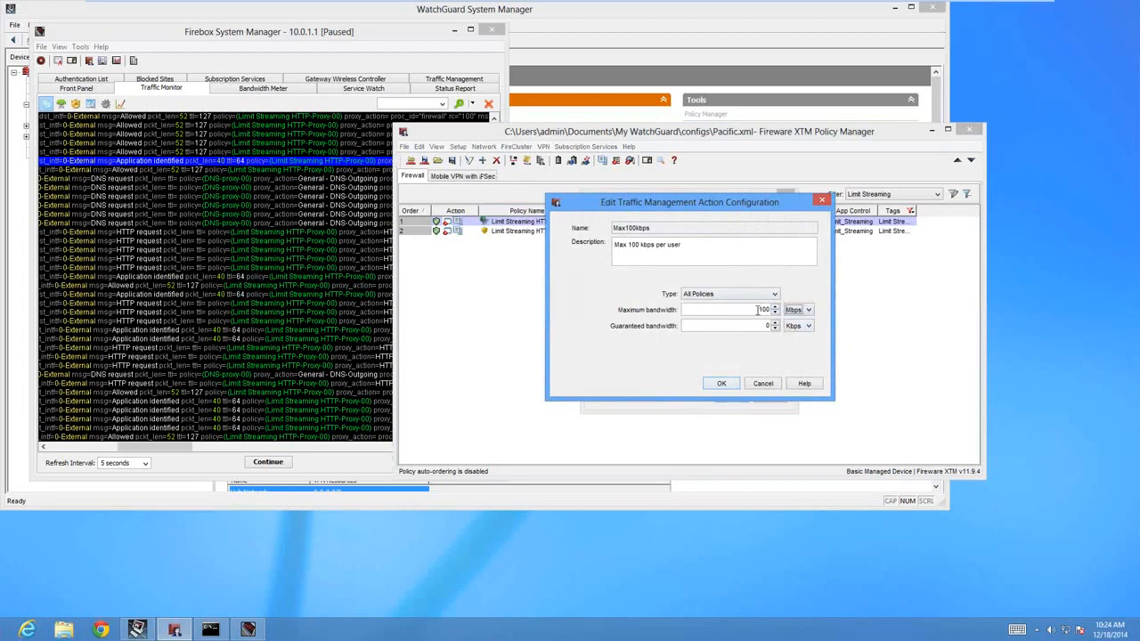
{"action": "double_click", "coordinate": [764, 310]}
Set the Max100kbps action's type to Per IP Address, review the maximum instance value, and accept the traffic management changes.
{"action": "left_click", "coordinate": [712, 297]}
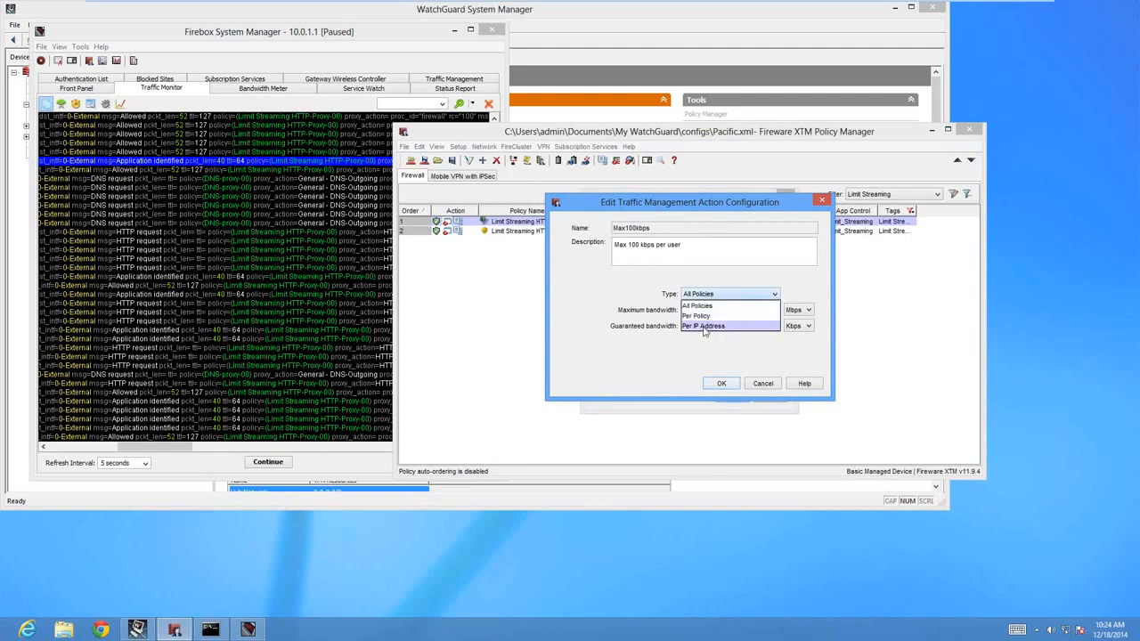
{"action": "left_click", "coordinate": [704, 327]}
{"action": "left_click_drag", "start_coordinate": [746, 344], "coordinate": [798, 347]}
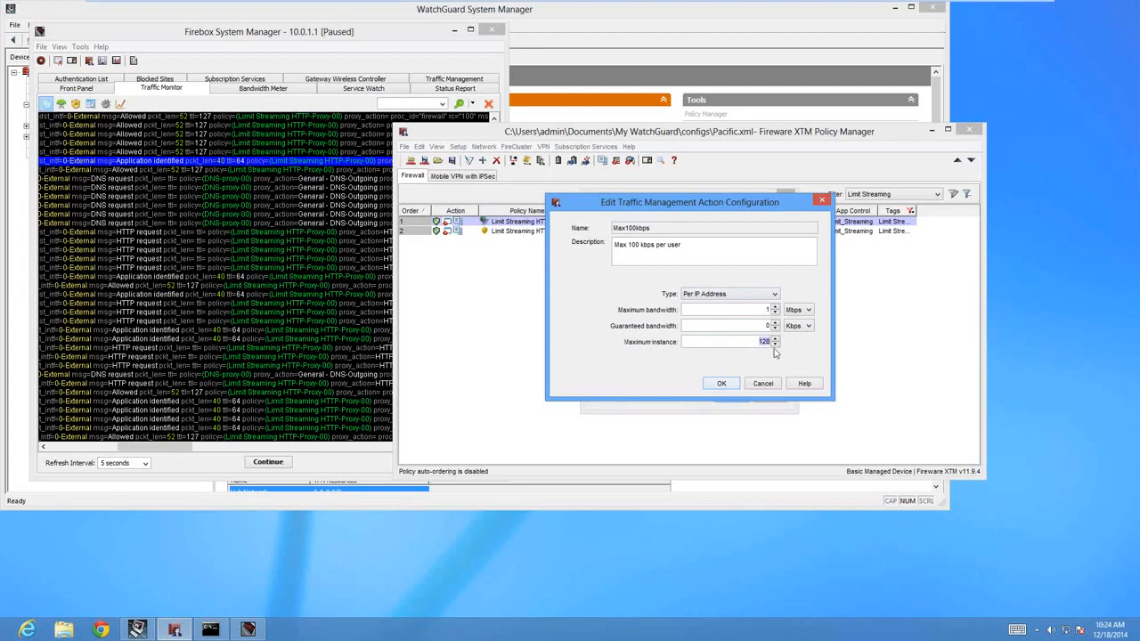
{"action": "left_click", "coordinate": [721, 385]}
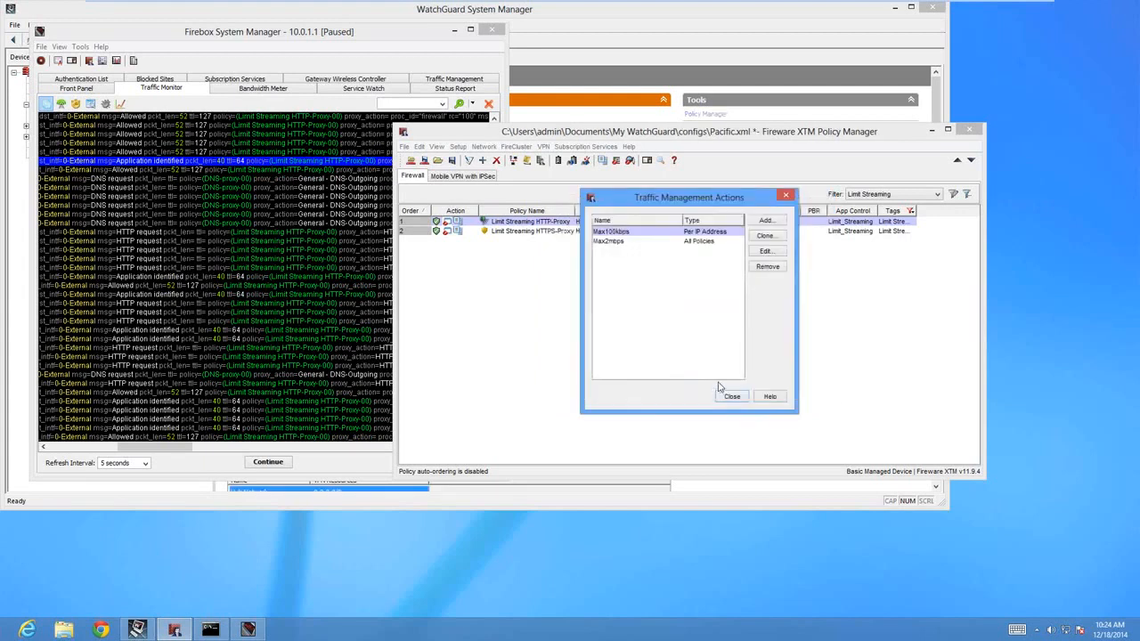
{"action": "left_click", "coordinate": [732, 395]}
Save the configuration to the Firebox, replacing the existing Pacific.xml, with the comment "Test".
{"action": "left_click", "coordinate": [424, 160]}
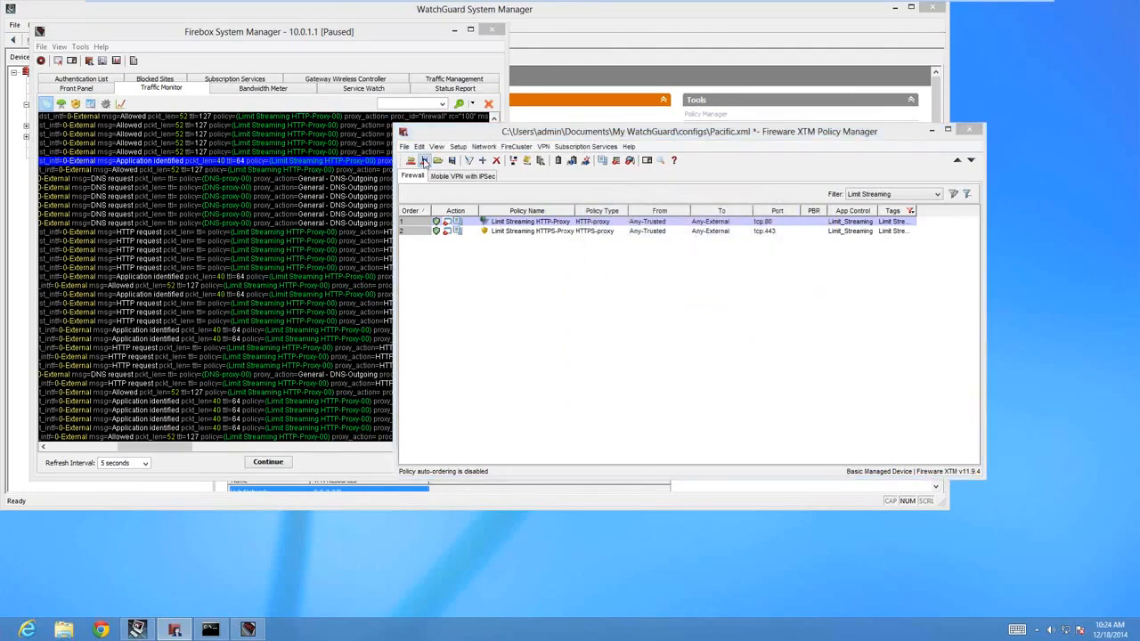
{"action": "left_click", "coordinate": [813, 263]}
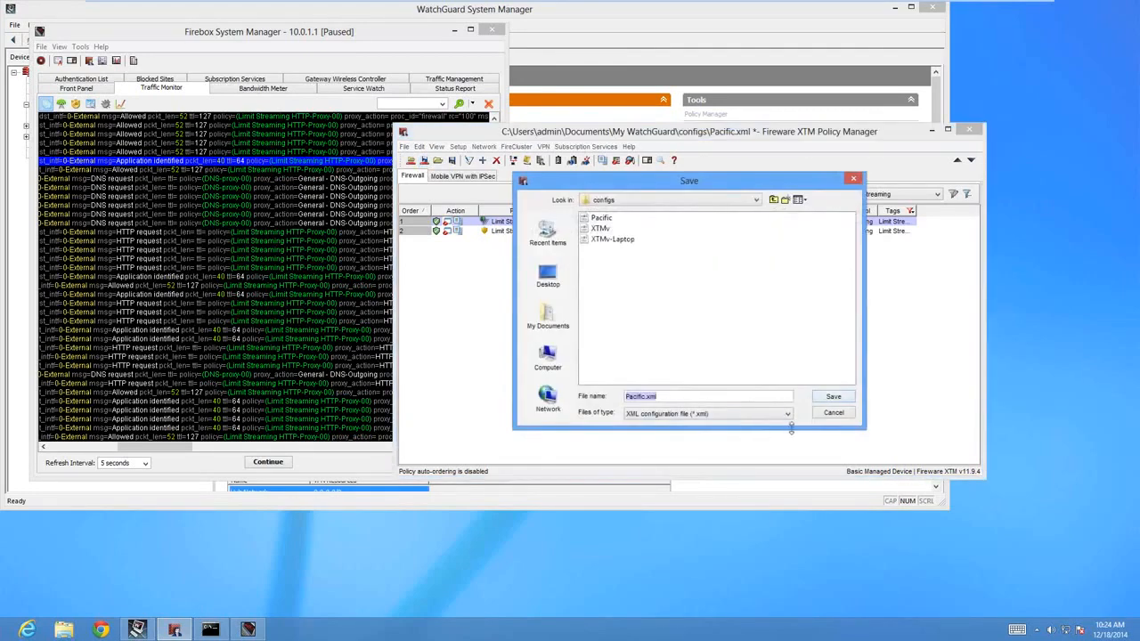
{"action": "left_click", "coordinate": [834, 398]}
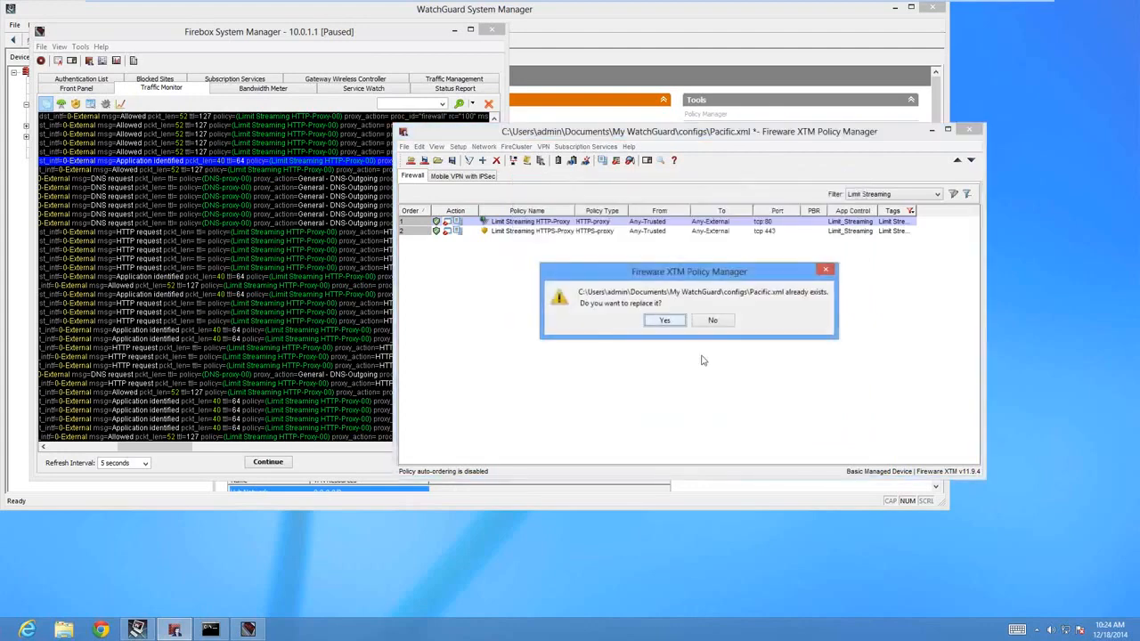
{"action": "left_click", "coordinate": [658, 316]}
{"action": "type", "text": "Test"}
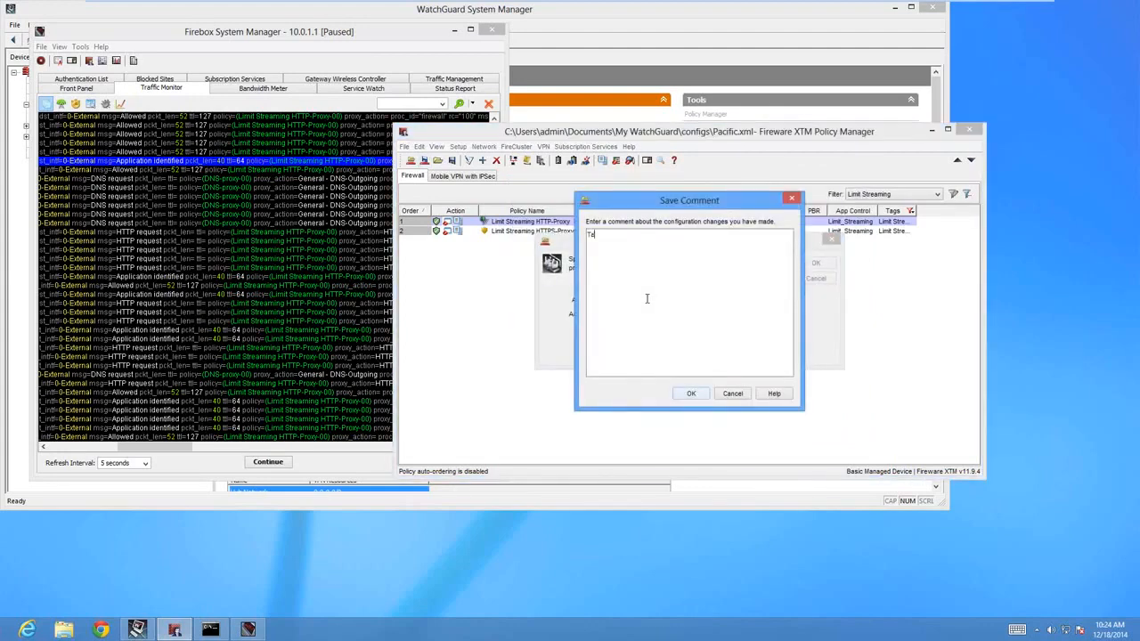
{"action": "left_click", "coordinate": [691, 394]}
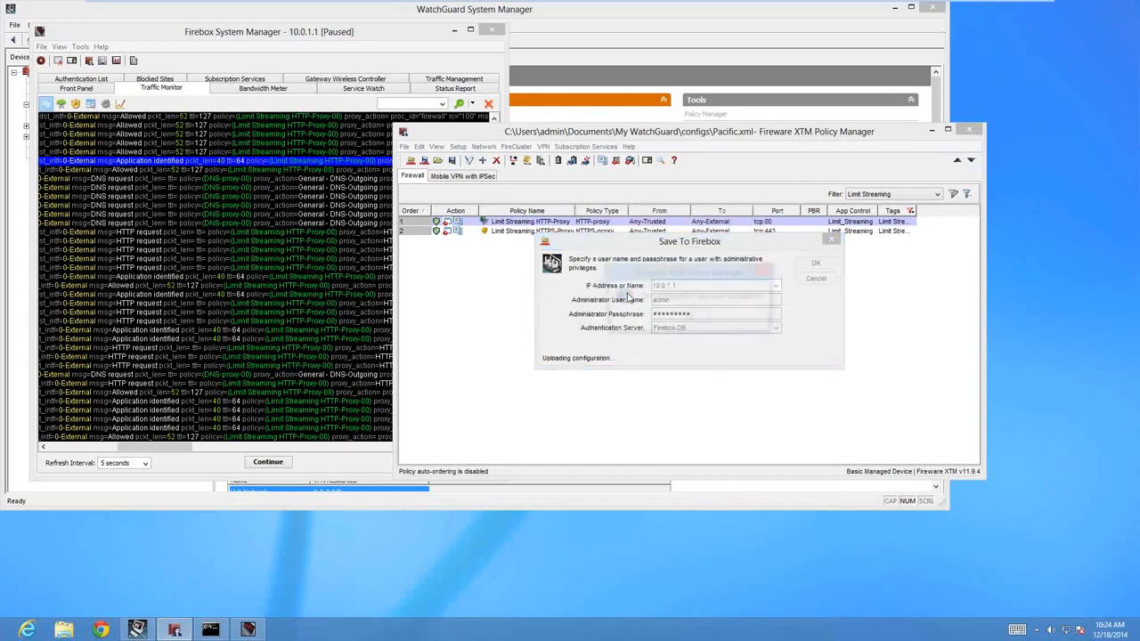
{"action": "left_click", "coordinate": [690, 320]}
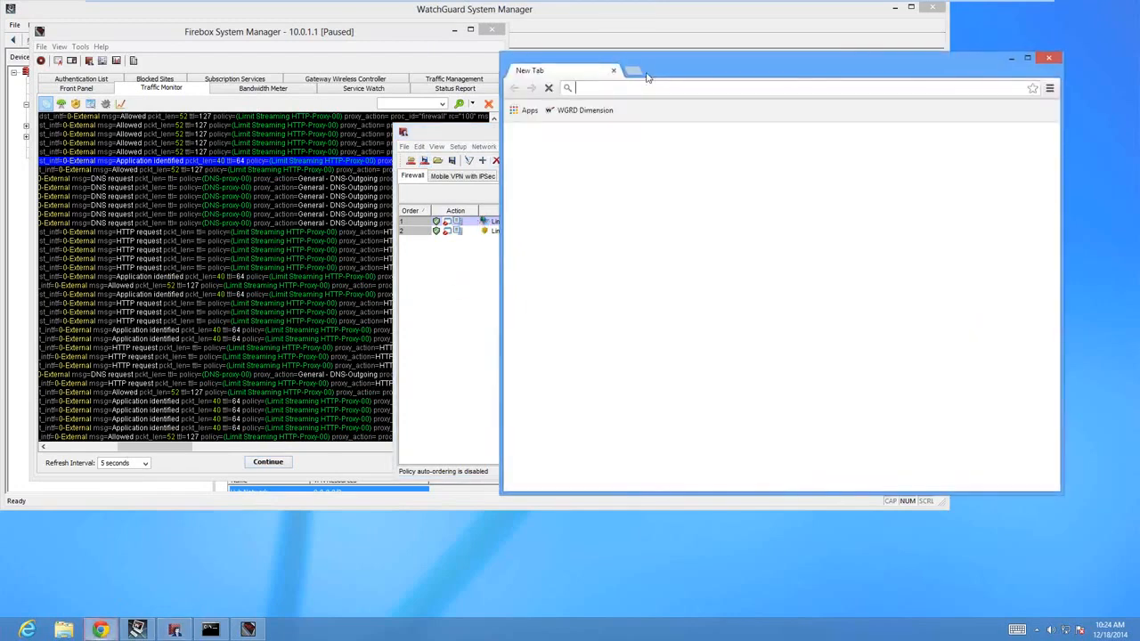
{"action": "type", "text": "www.cnn.com"}
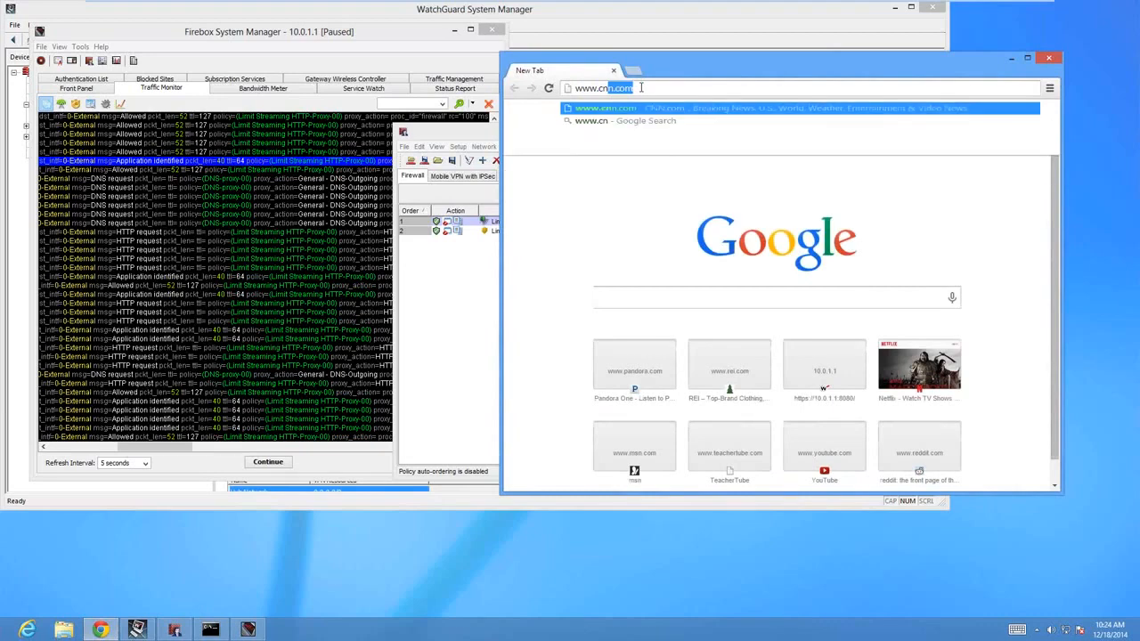
{"action": "key", "text": "Return"}
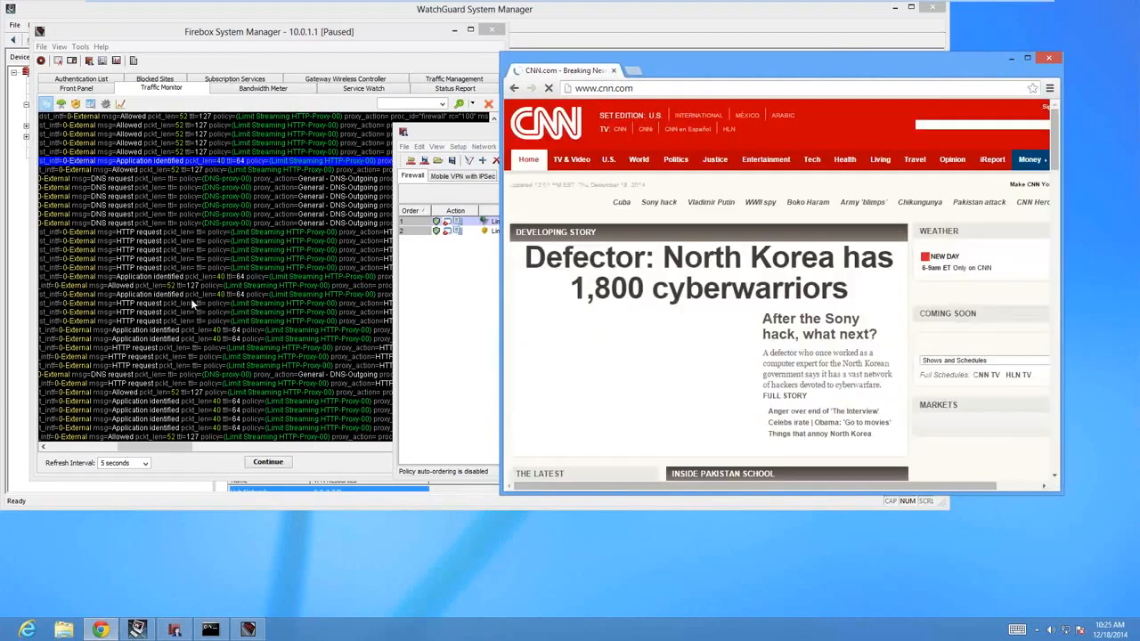
{"action": "left_click", "coordinate": [191, 301]}
{"action": "left_click", "coordinate": [638, 87]}
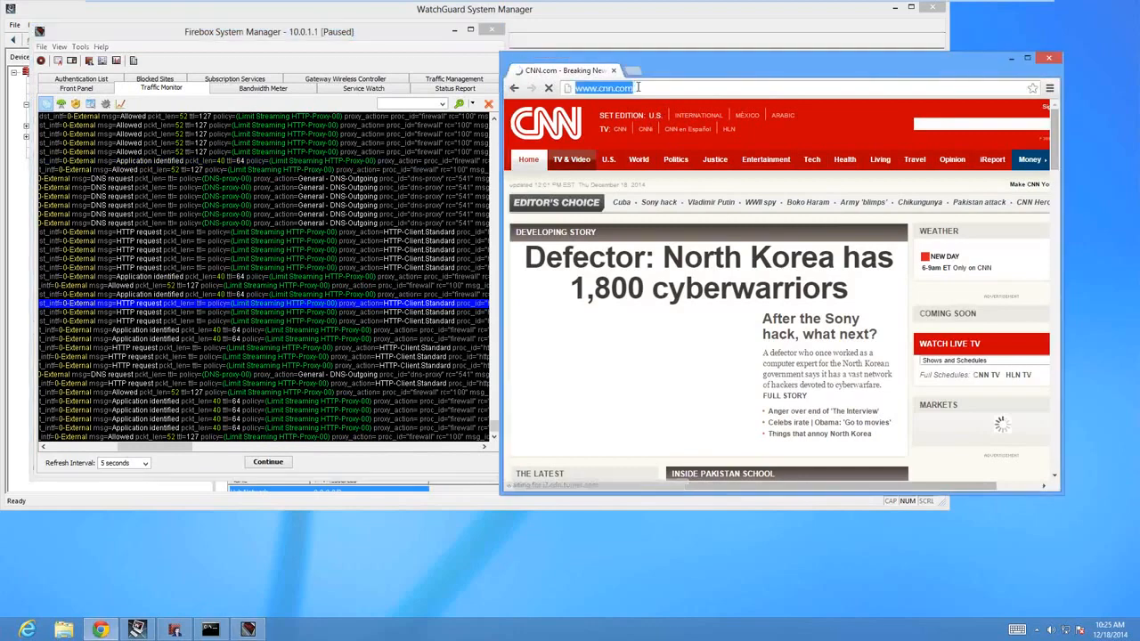
{"action": "type", "text": "www."}
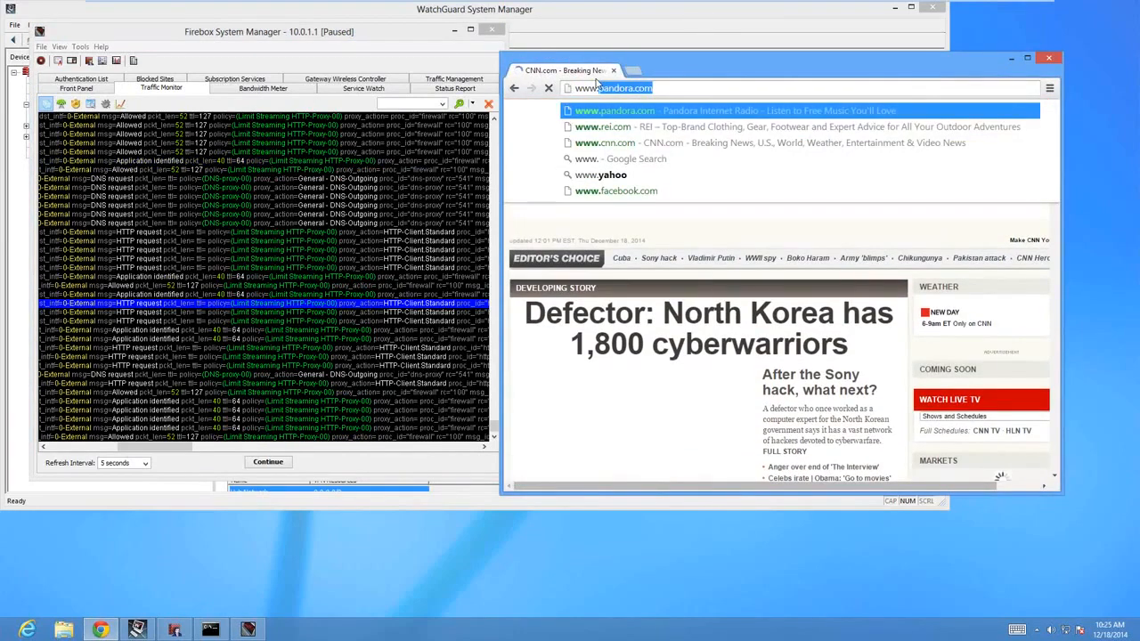
{"action": "type", "text": "red"}
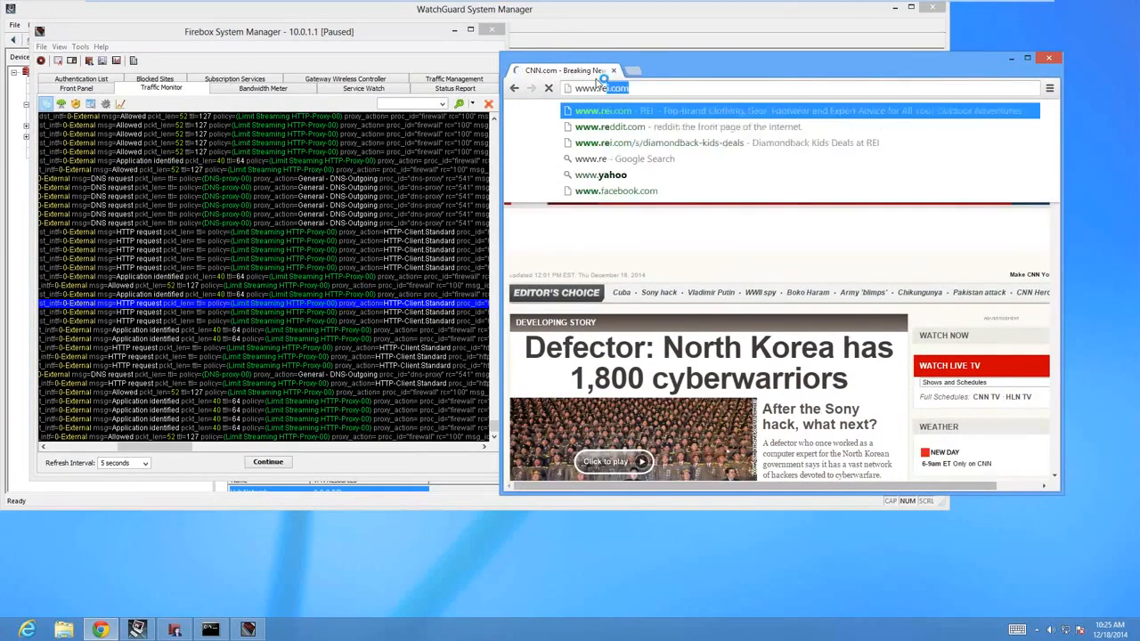
{"action": "key", "text": "Escape"}
{"action": "key", "text": "Escape"}
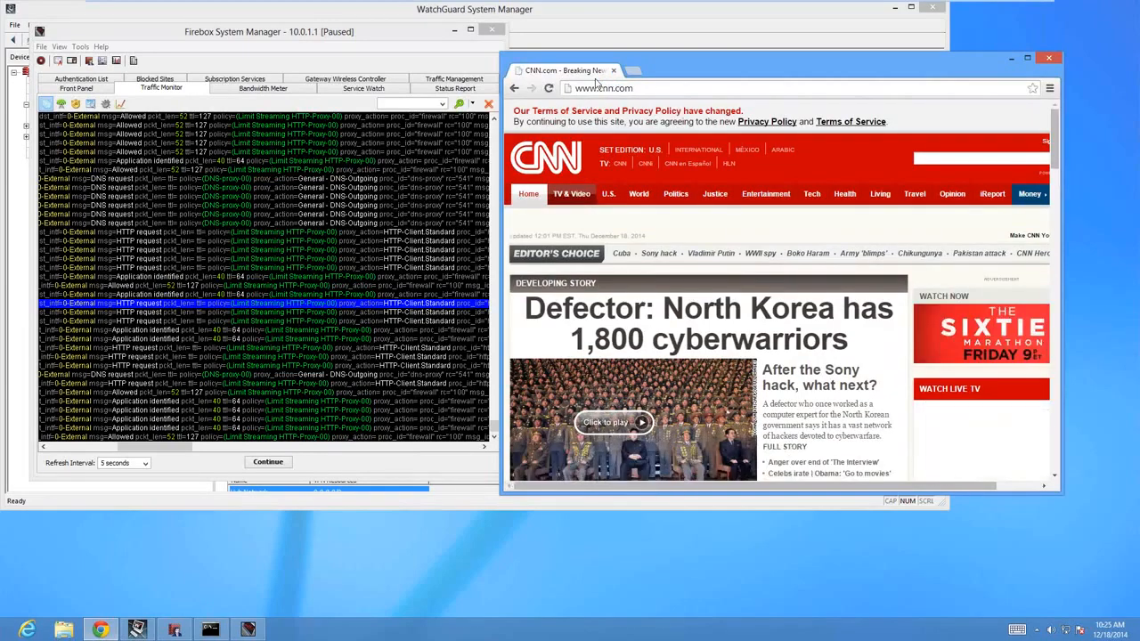
{"action": "left_click_drag", "start_coordinate": [636, 88], "coordinate": [626, 87]}
{"action": "left_click", "coordinate": [651, 90]}
{"action": "key", "text": "ctrl+a"}
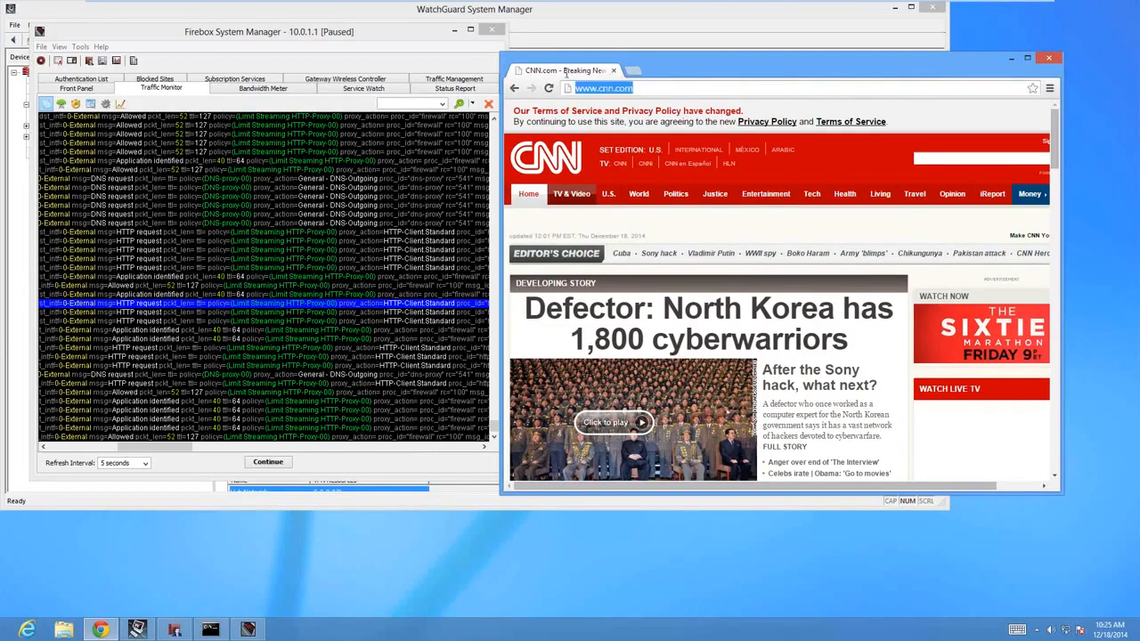
{"action": "type", "text": "www.reddit"}
{"action": "key", "text": "Return"}
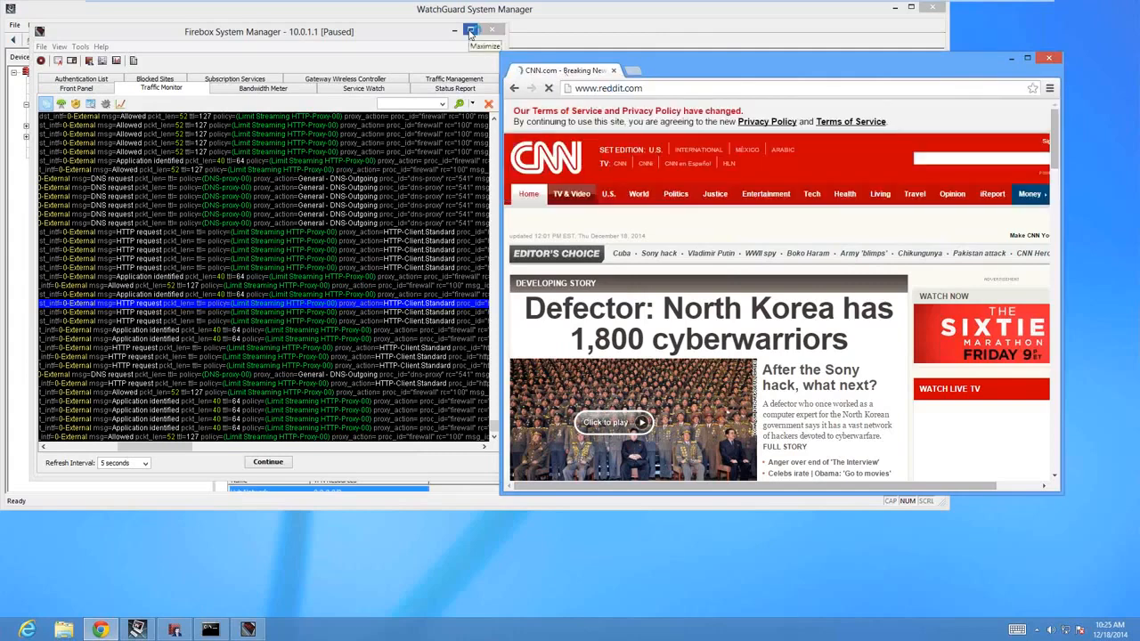
{"action": "left_click", "coordinate": [235, 189]}
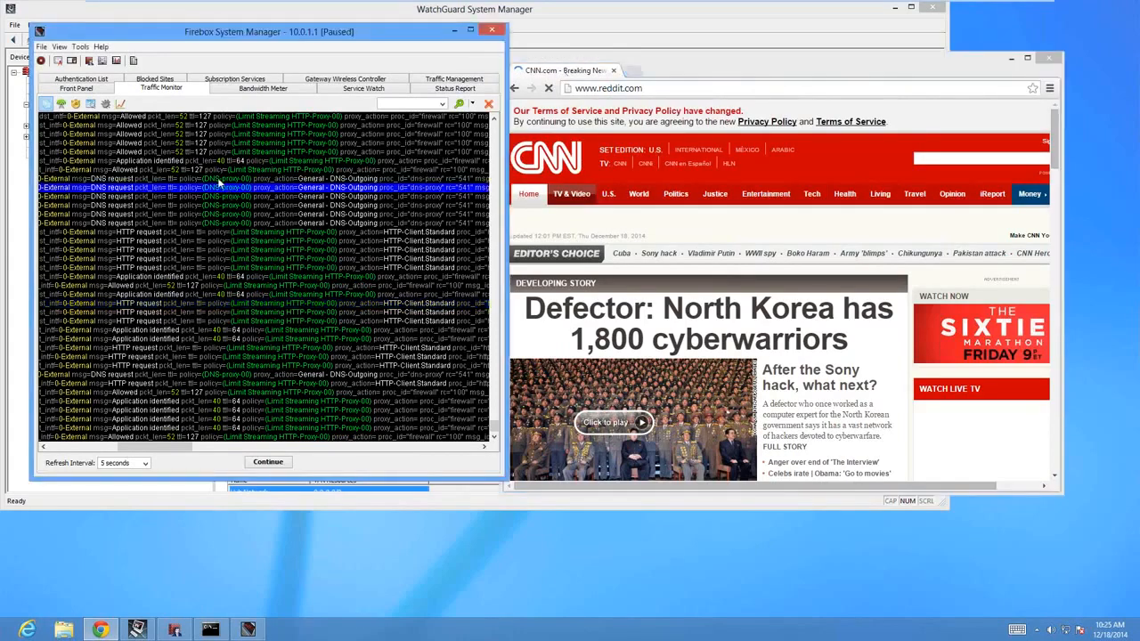
{"action": "left_click", "coordinate": [438, 81]}
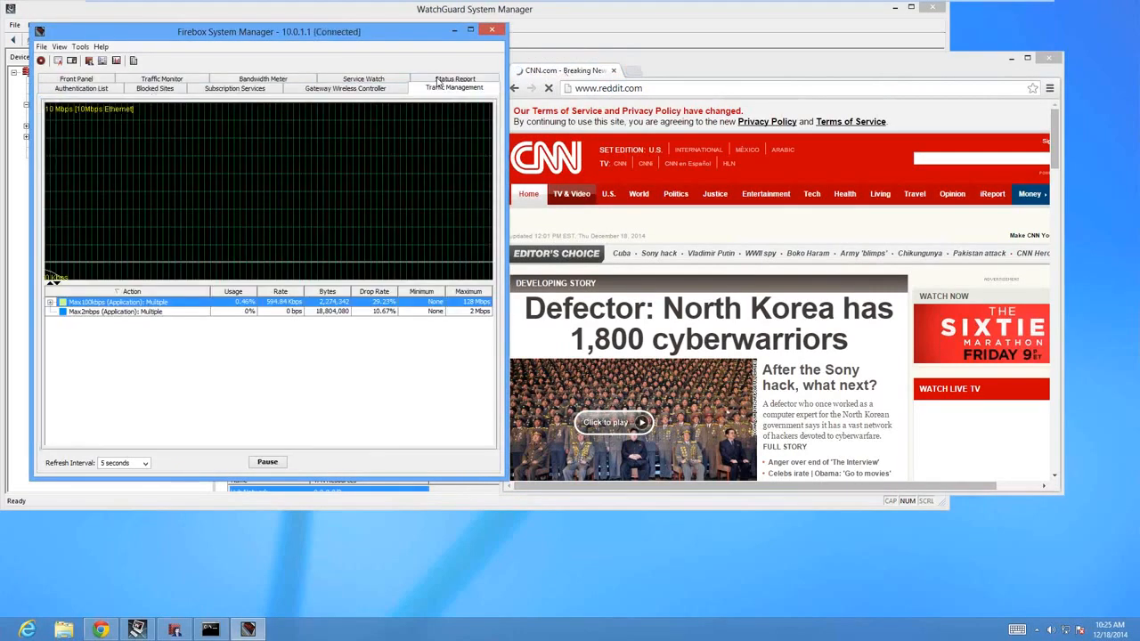
Expand the Max100kbps action in Firebox System Manager's traffic management list and examine the usage and rates of its individual clients.
{"action": "left_click", "coordinate": [765, 414]}
{"action": "scroll", "coordinate": [784, 410], "scroll_direction": "down", "scroll_amount": 3}
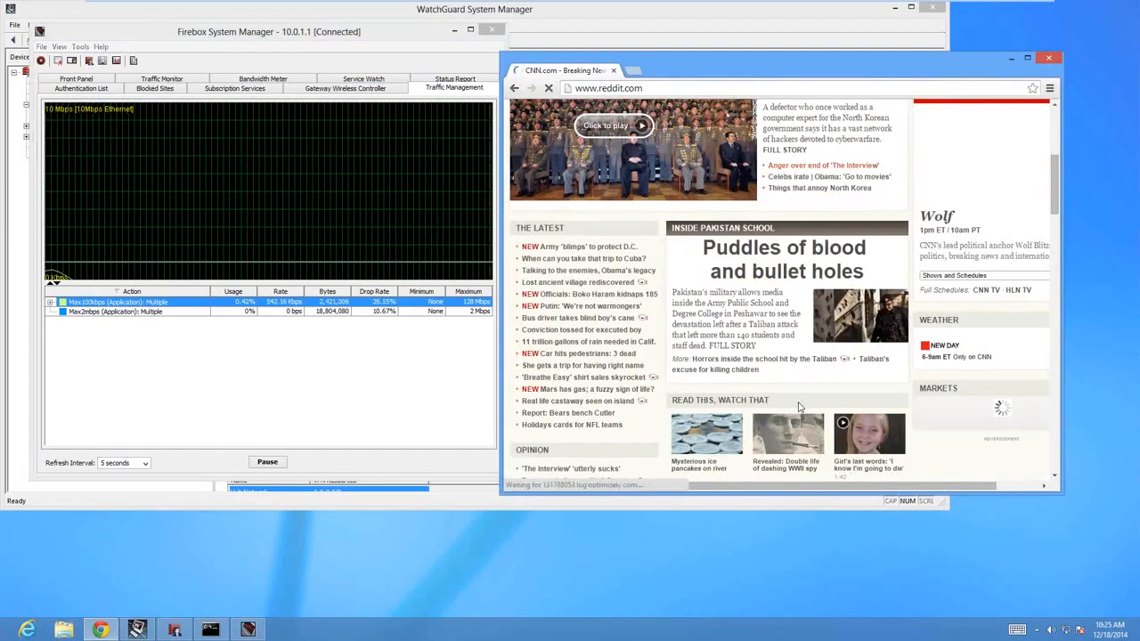
{"action": "left_click", "coordinate": [301, 307]}
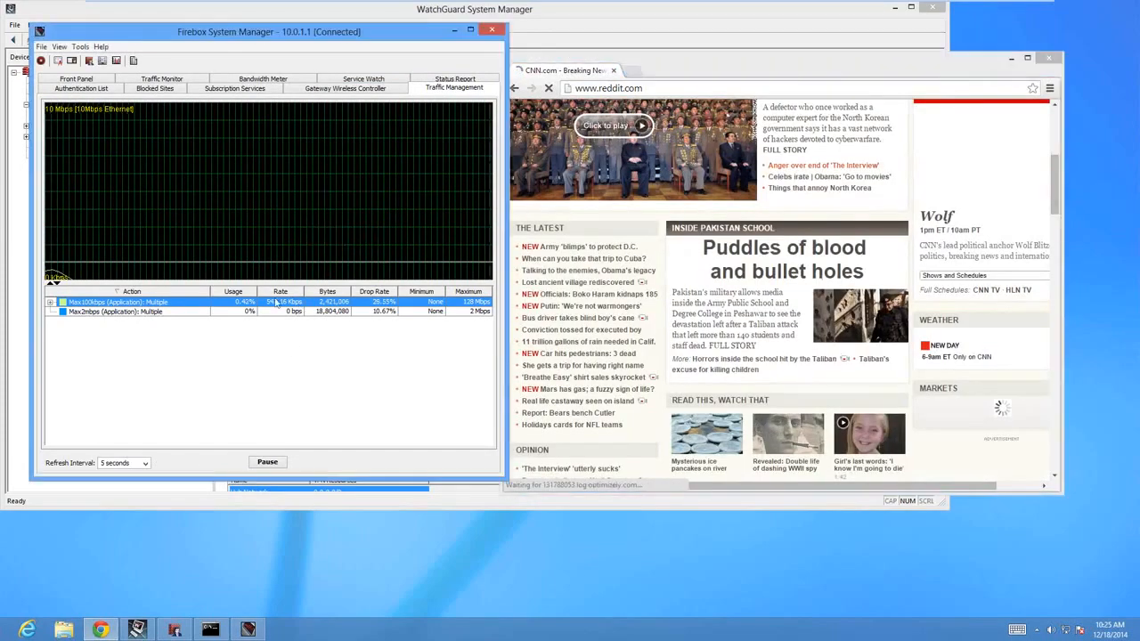
{"action": "left_click", "coordinate": [51, 304]}
{"action": "left_click", "coordinate": [117, 314]}
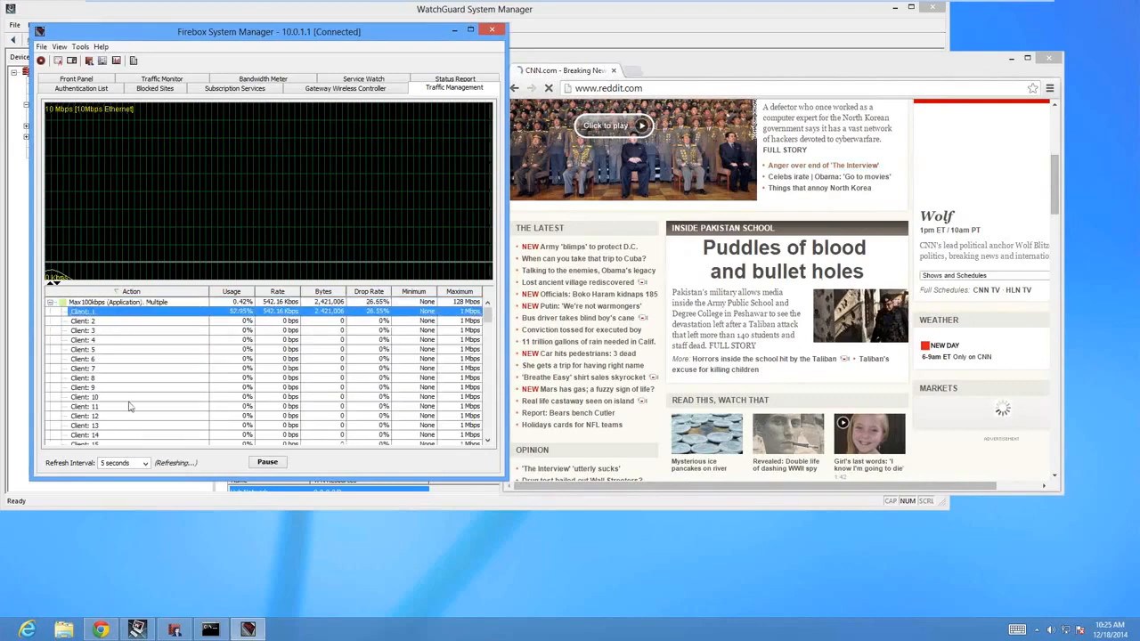
{"action": "scroll", "coordinate": [127, 407], "scroll_direction": "down", "scroll_amount": 17}
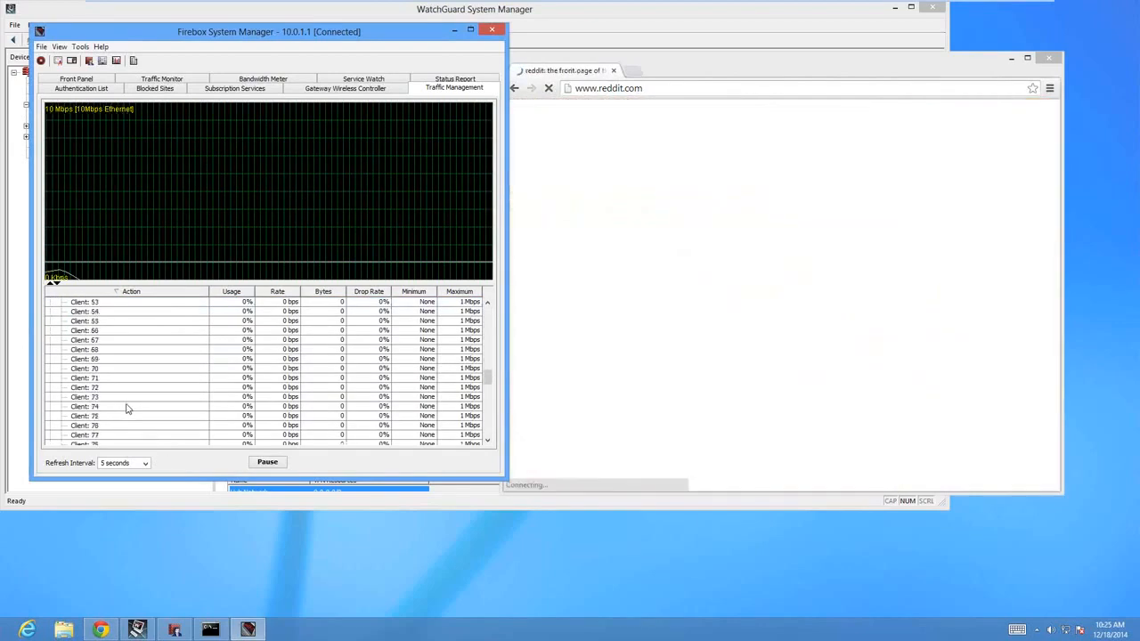
{"action": "scroll", "coordinate": [128, 409], "scroll_direction": "down", "scroll_amount": 20}
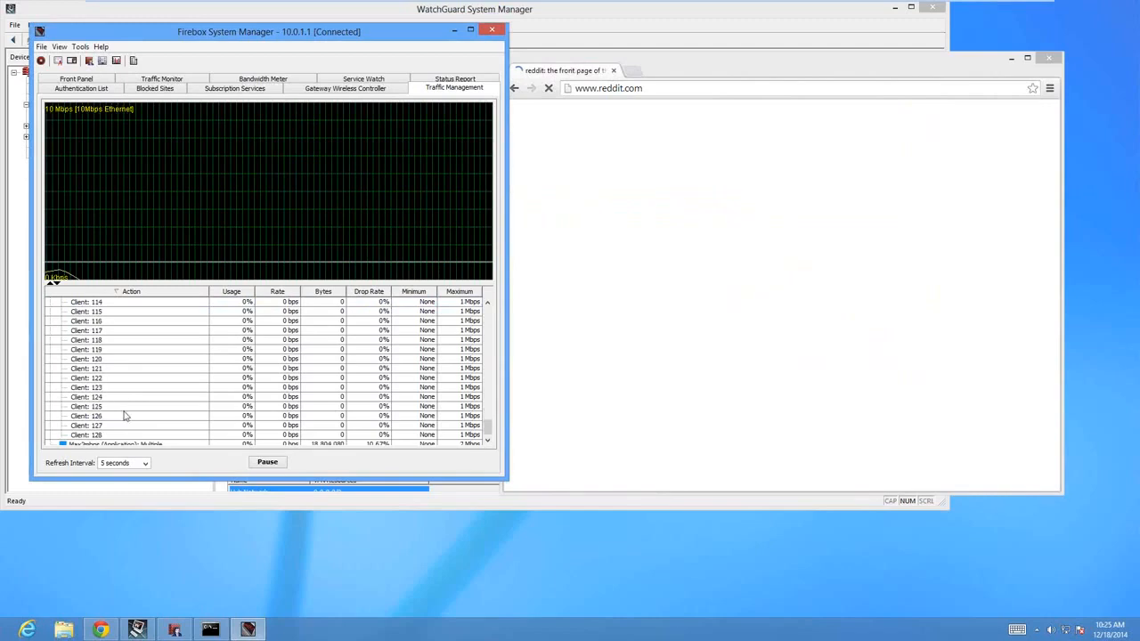
{"action": "scroll", "coordinate": [123, 419], "scroll_direction": "down", "scroll_amount": 1}
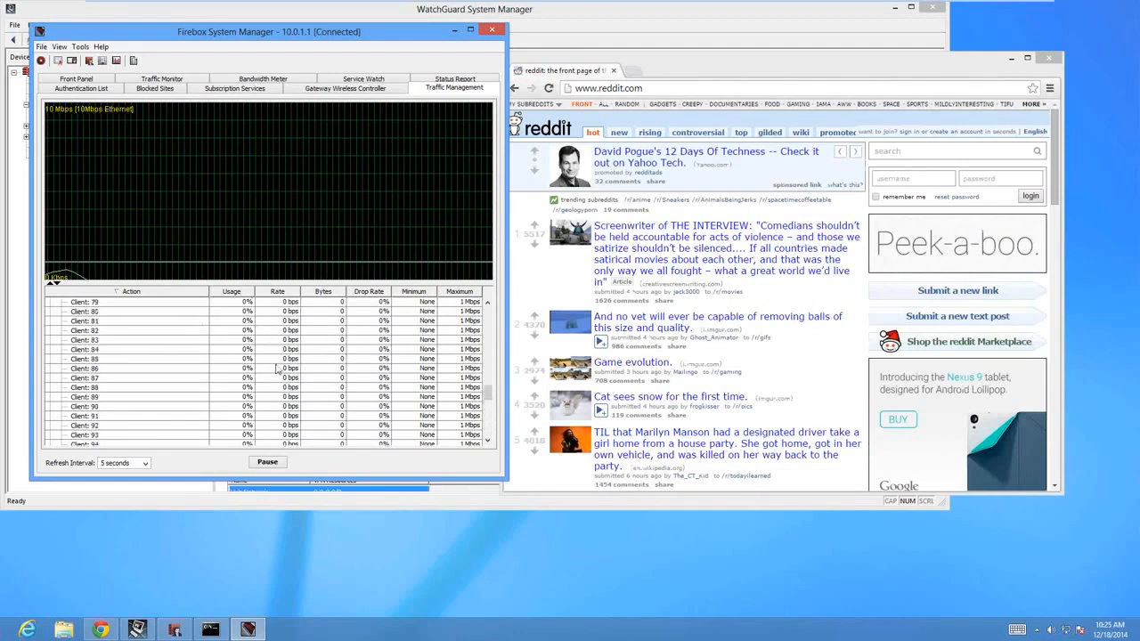
{"action": "scroll", "coordinate": [278, 370], "scroll_direction": "up", "scroll_amount": 15}
{"action": "scroll", "coordinate": [263, 354], "scroll_direction": "up", "scroll_amount": 11}
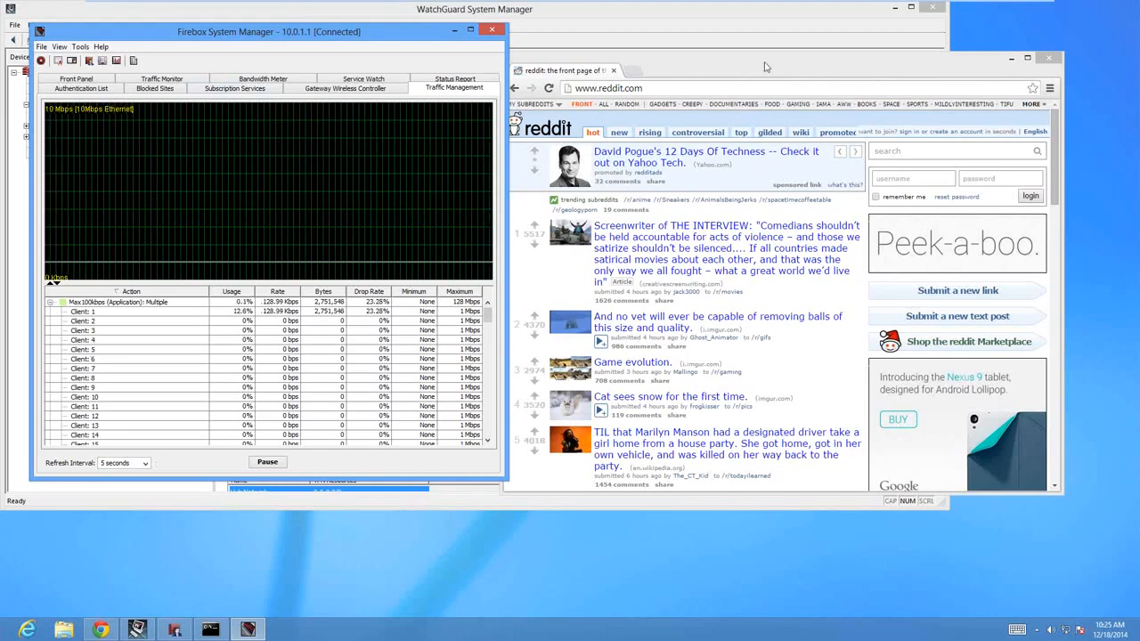
Close the browser window and select the Limit Streaming HTTP-Proxy policy in Policy Manager.
{"action": "left_click", "coordinate": [1049, 58]}
{"action": "left_click", "coordinate": [545, 221]}
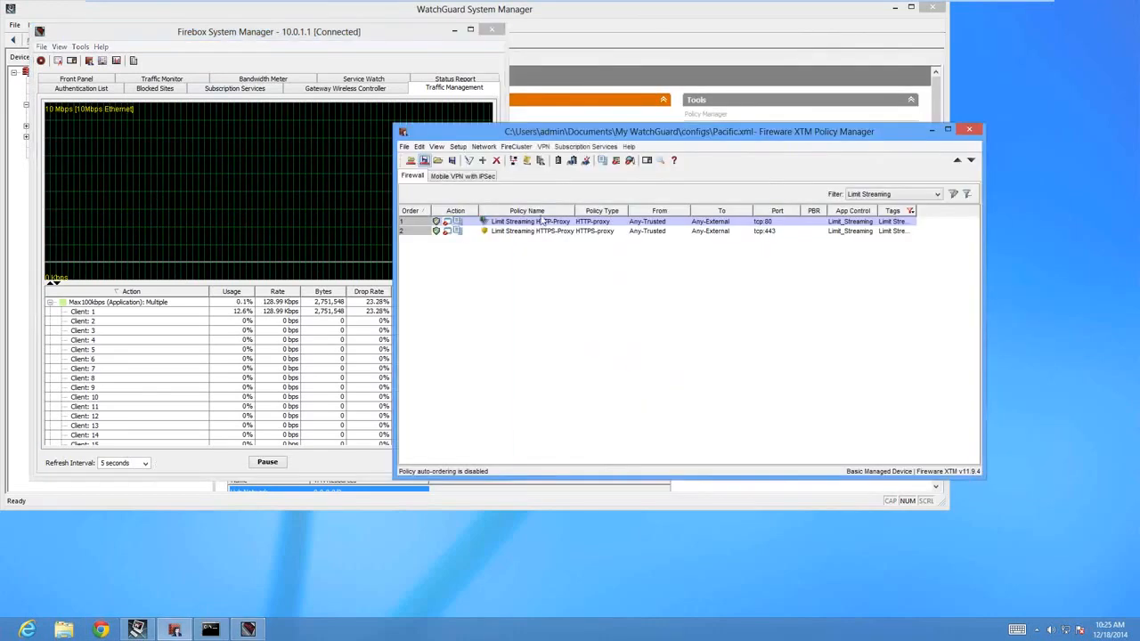
Try to replace Any-Trusted as the source of the Limit Streaming HTTP-Proxy policy, browsing the available address members.
{"action": "double_click", "coordinate": [540, 222]}
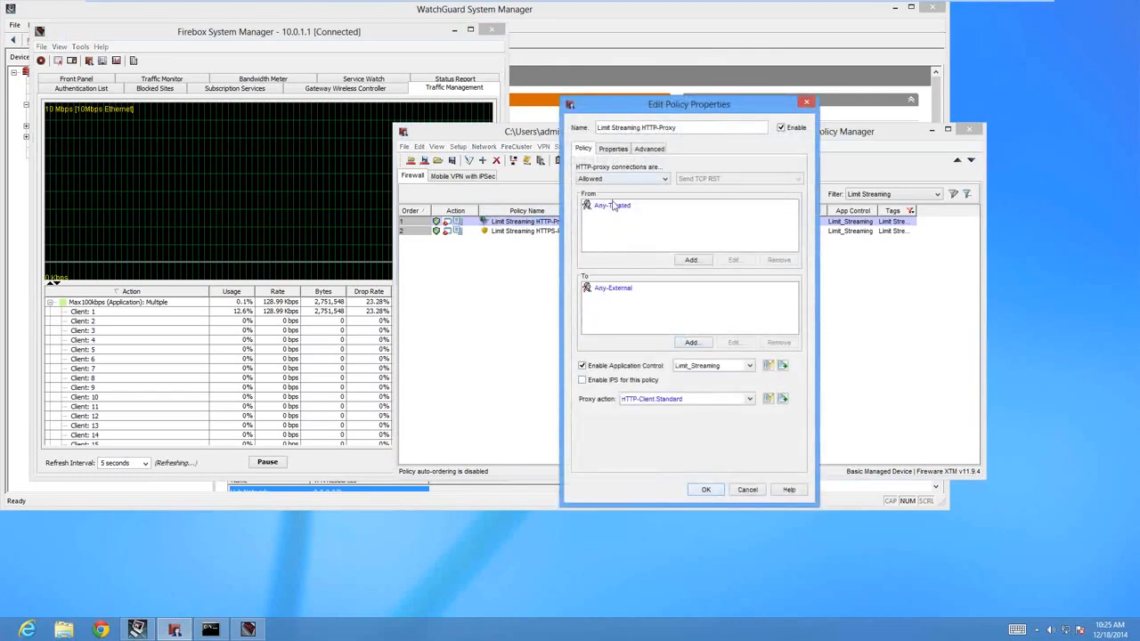
{"action": "left_click", "coordinate": [613, 205]}
{"action": "left_click", "coordinate": [779, 260]}
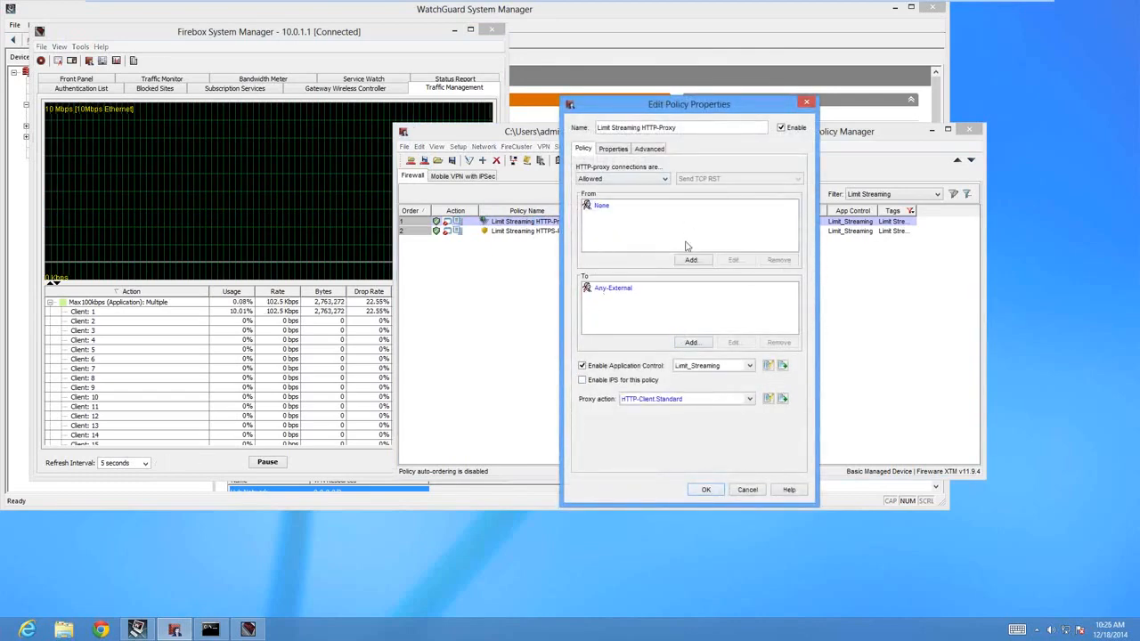
{"action": "left_click", "coordinate": [691, 259]}
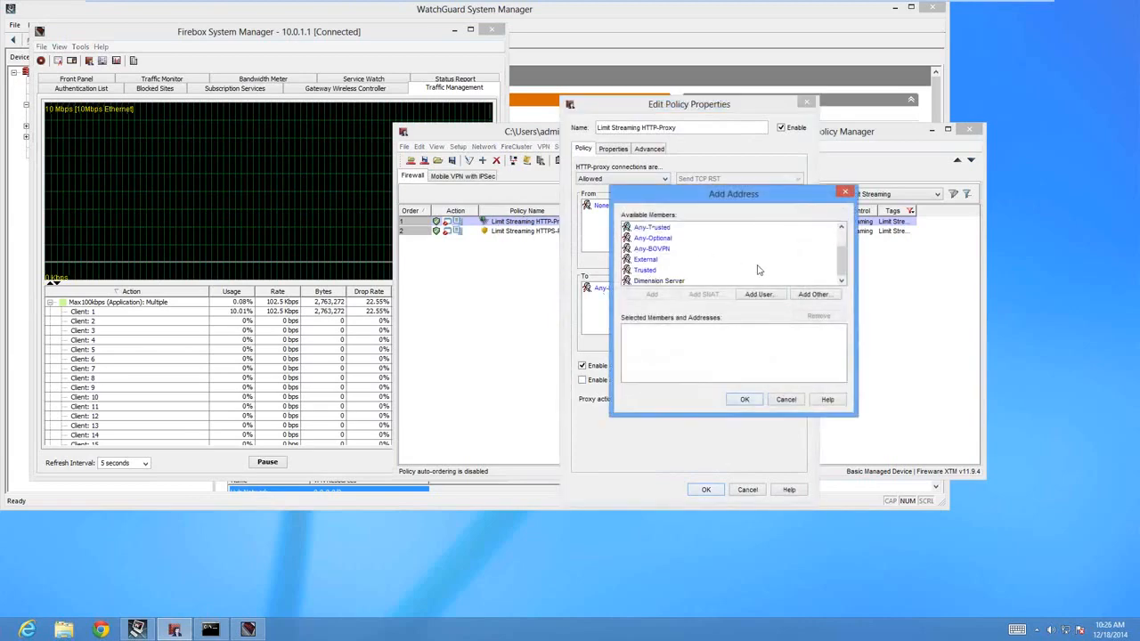
{"action": "scroll", "coordinate": [754, 270], "scroll_direction": "up", "scroll_amount": 1}
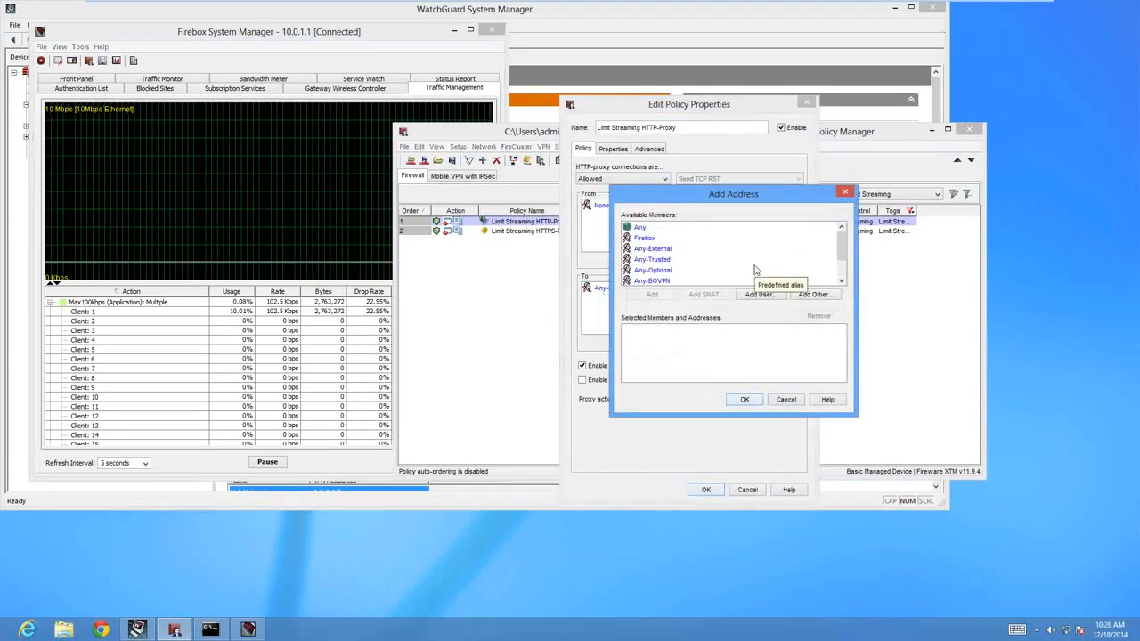
{"action": "scroll", "coordinate": [754, 270], "scroll_direction": "down", "scroll_amount": 1}
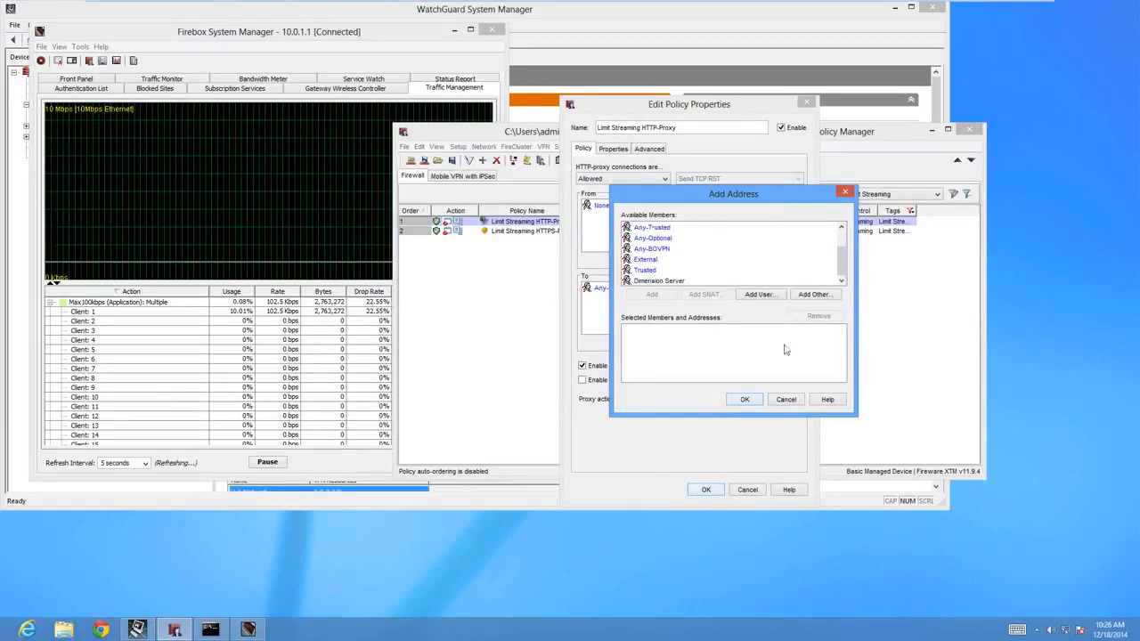
{"action": "left_click", "coordinate": [787, 400]}
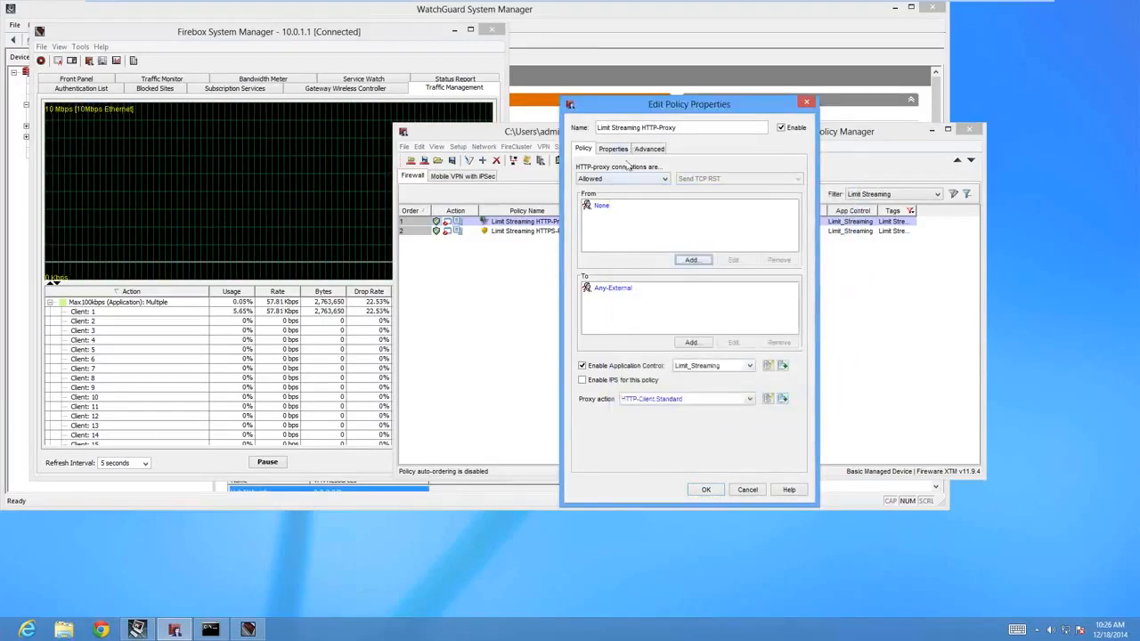
View the policy's Limit_Streaming Application Control action, discard the policy edits, and return to Firebox System Manager.
{"action": "left_click", "coordinate": [609, 210]}
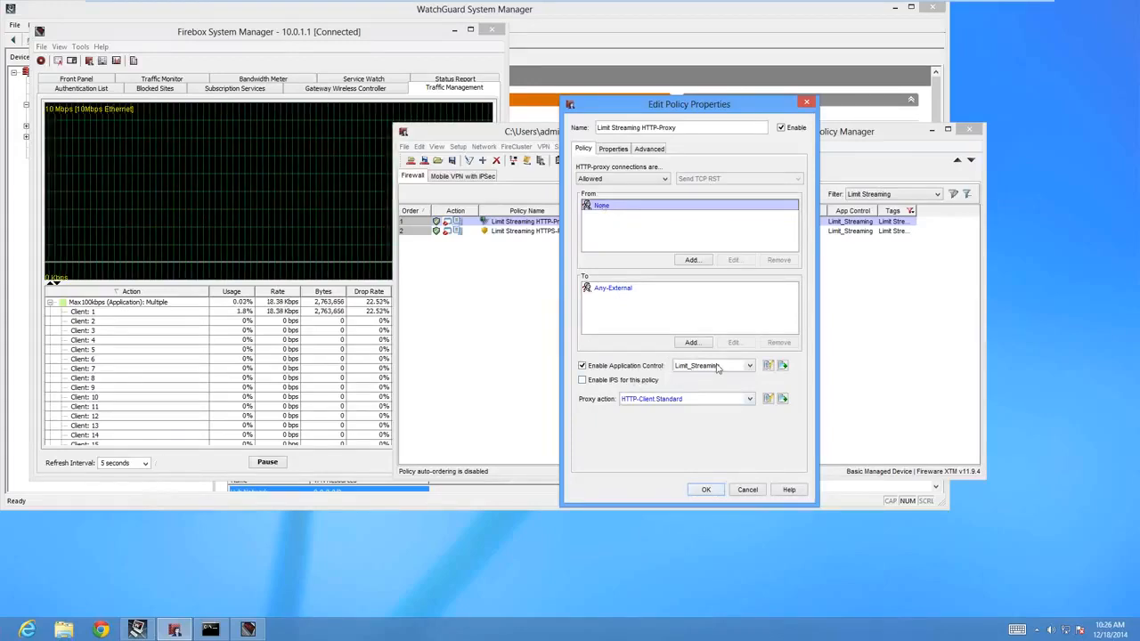
{"action": "left_click", "coordinate": [768, 366]}
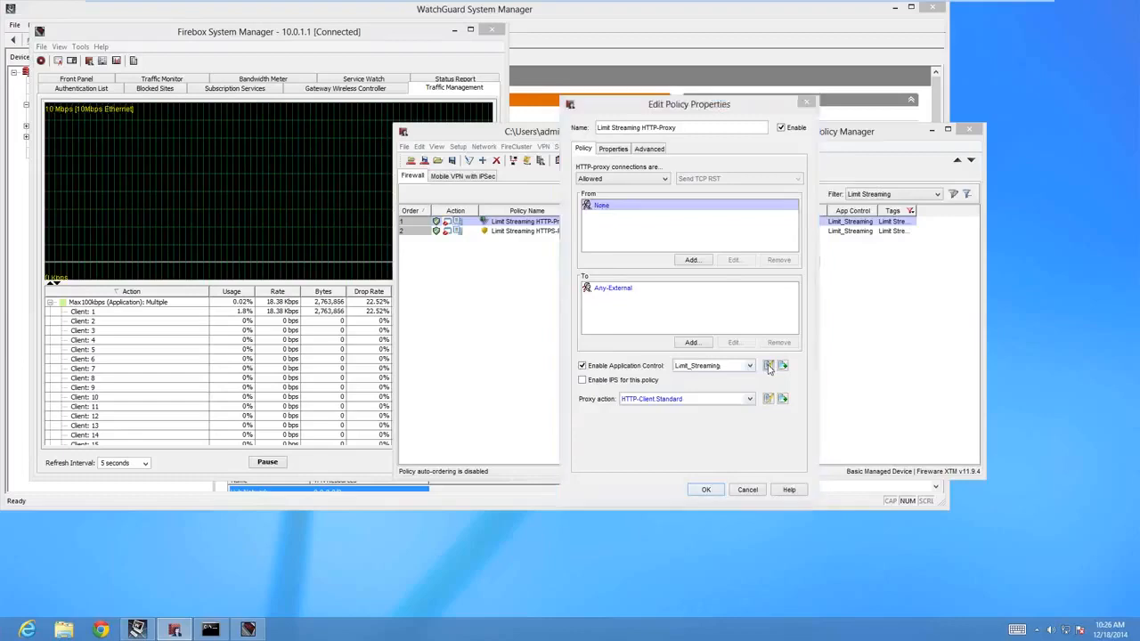
{"action": "left_click", "coordinate": [881, 479]}
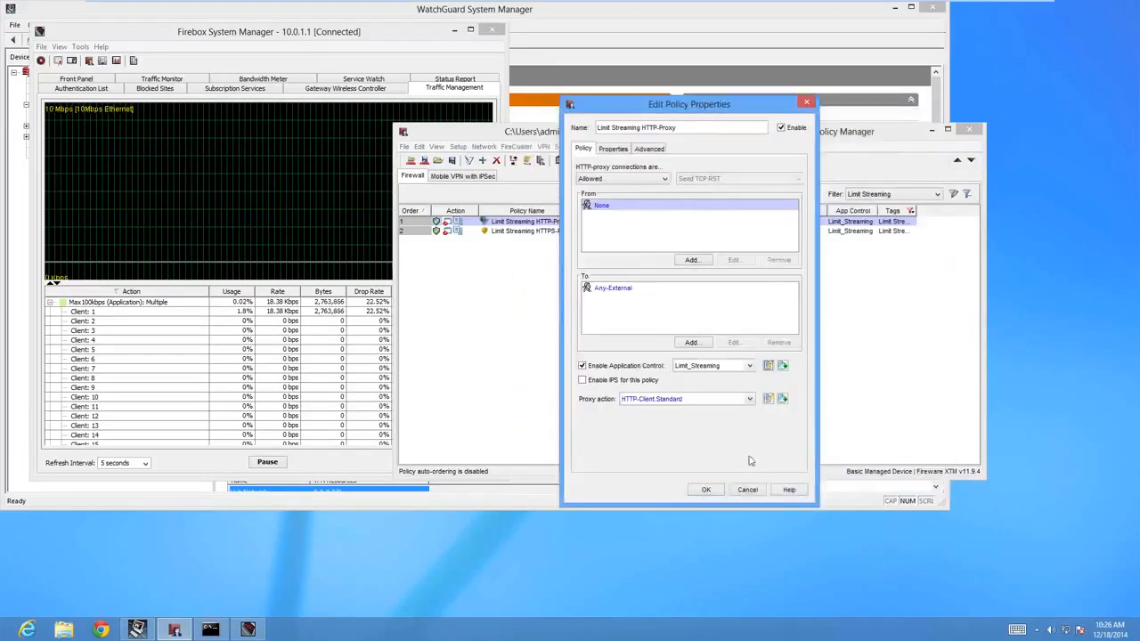
{"action": "left_click", "coordinate": [747, 489]}
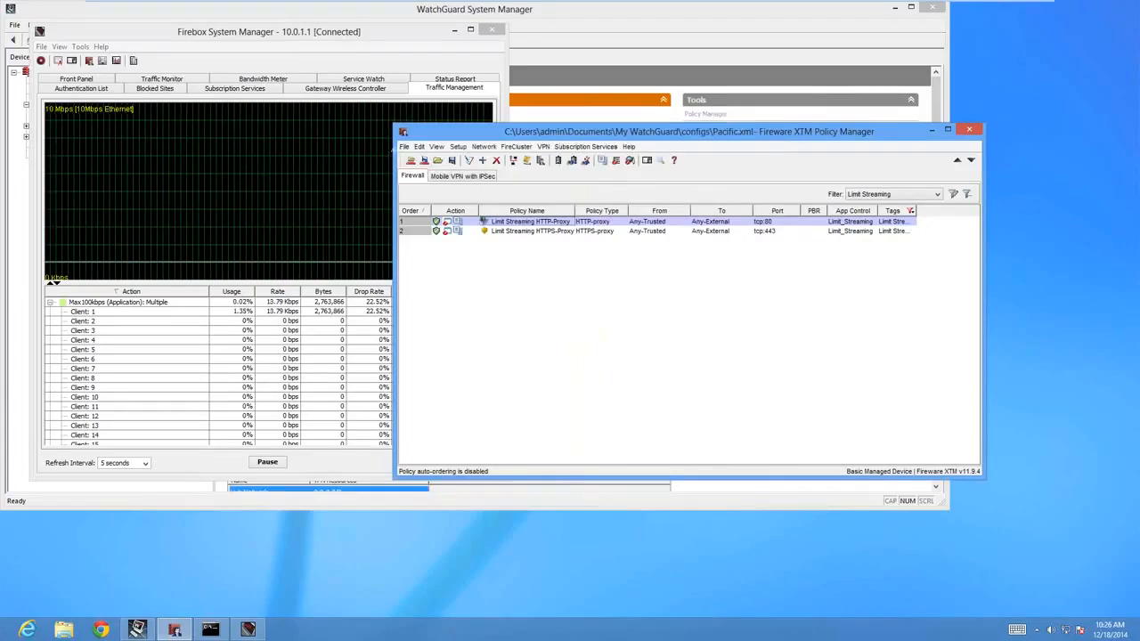
{"action": "left_click", "coordinate": [328, 171]}
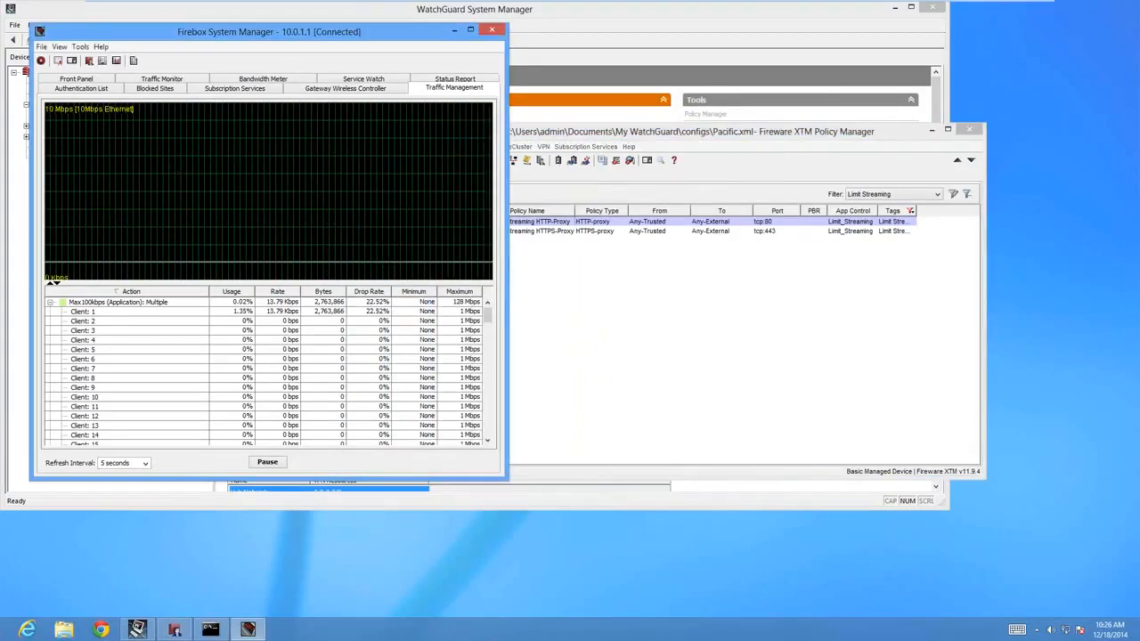